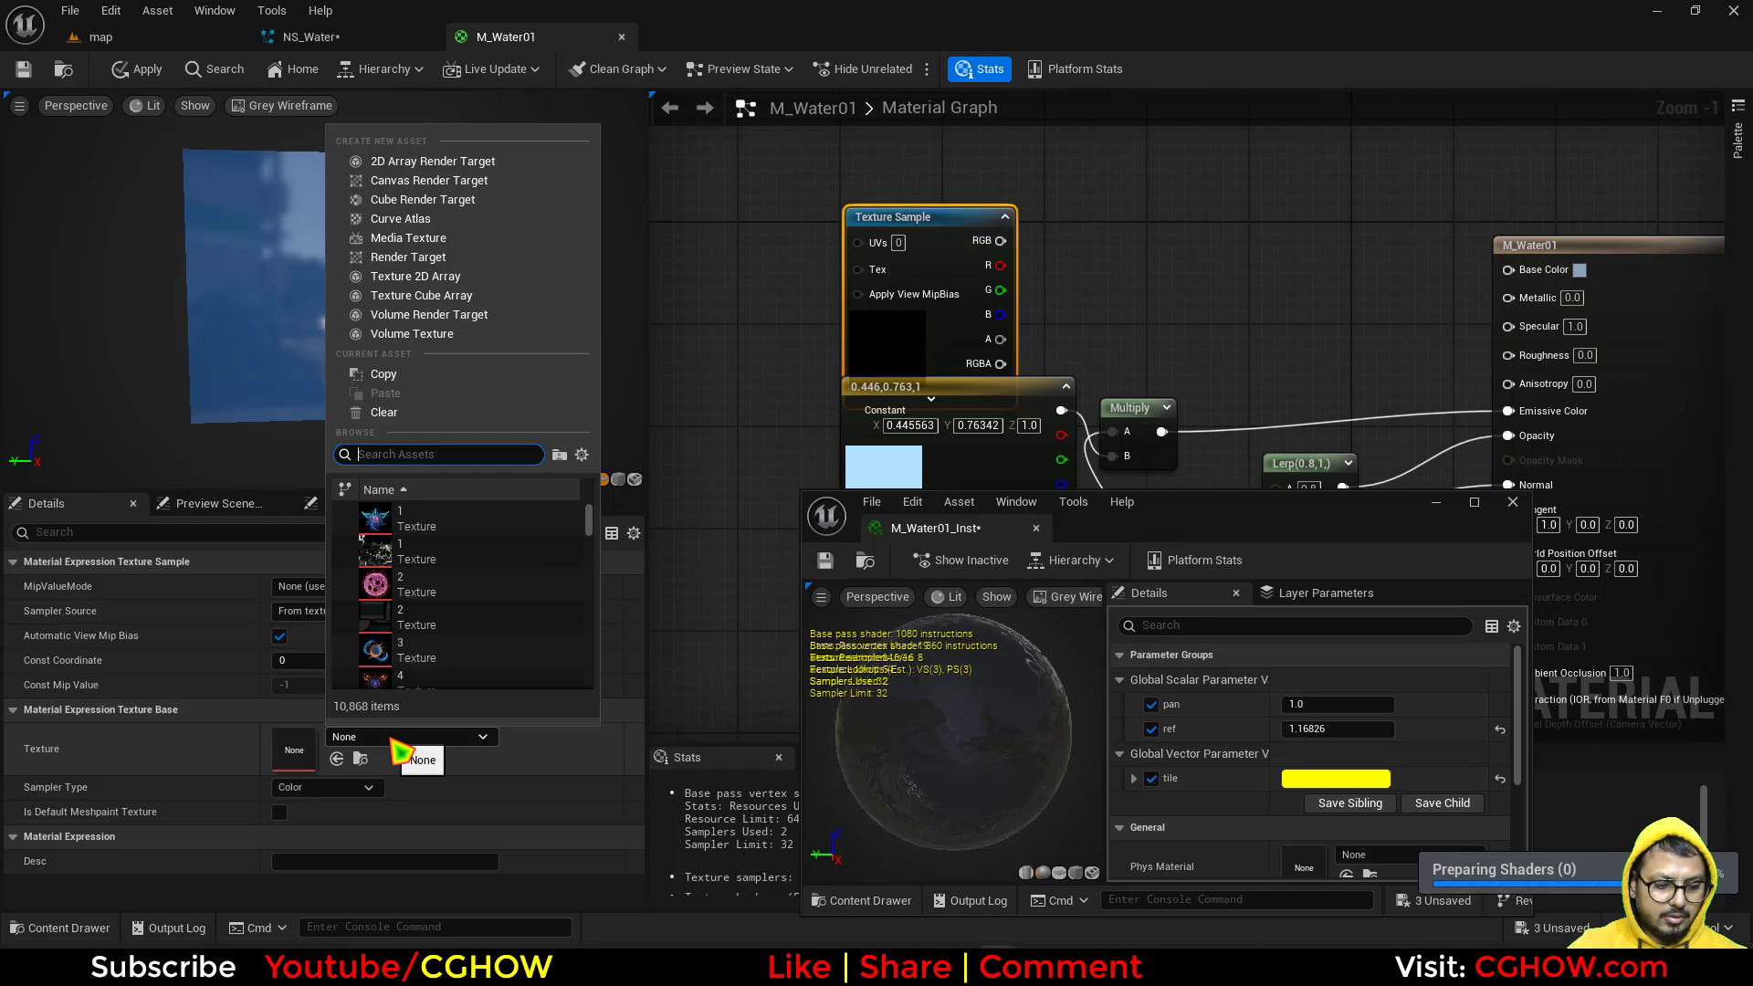
# Step: Assign the T_Aura texture to the new Texture Sample, move the node clear of the colour constant, and close the material instance window
pyautogui.write('ura')
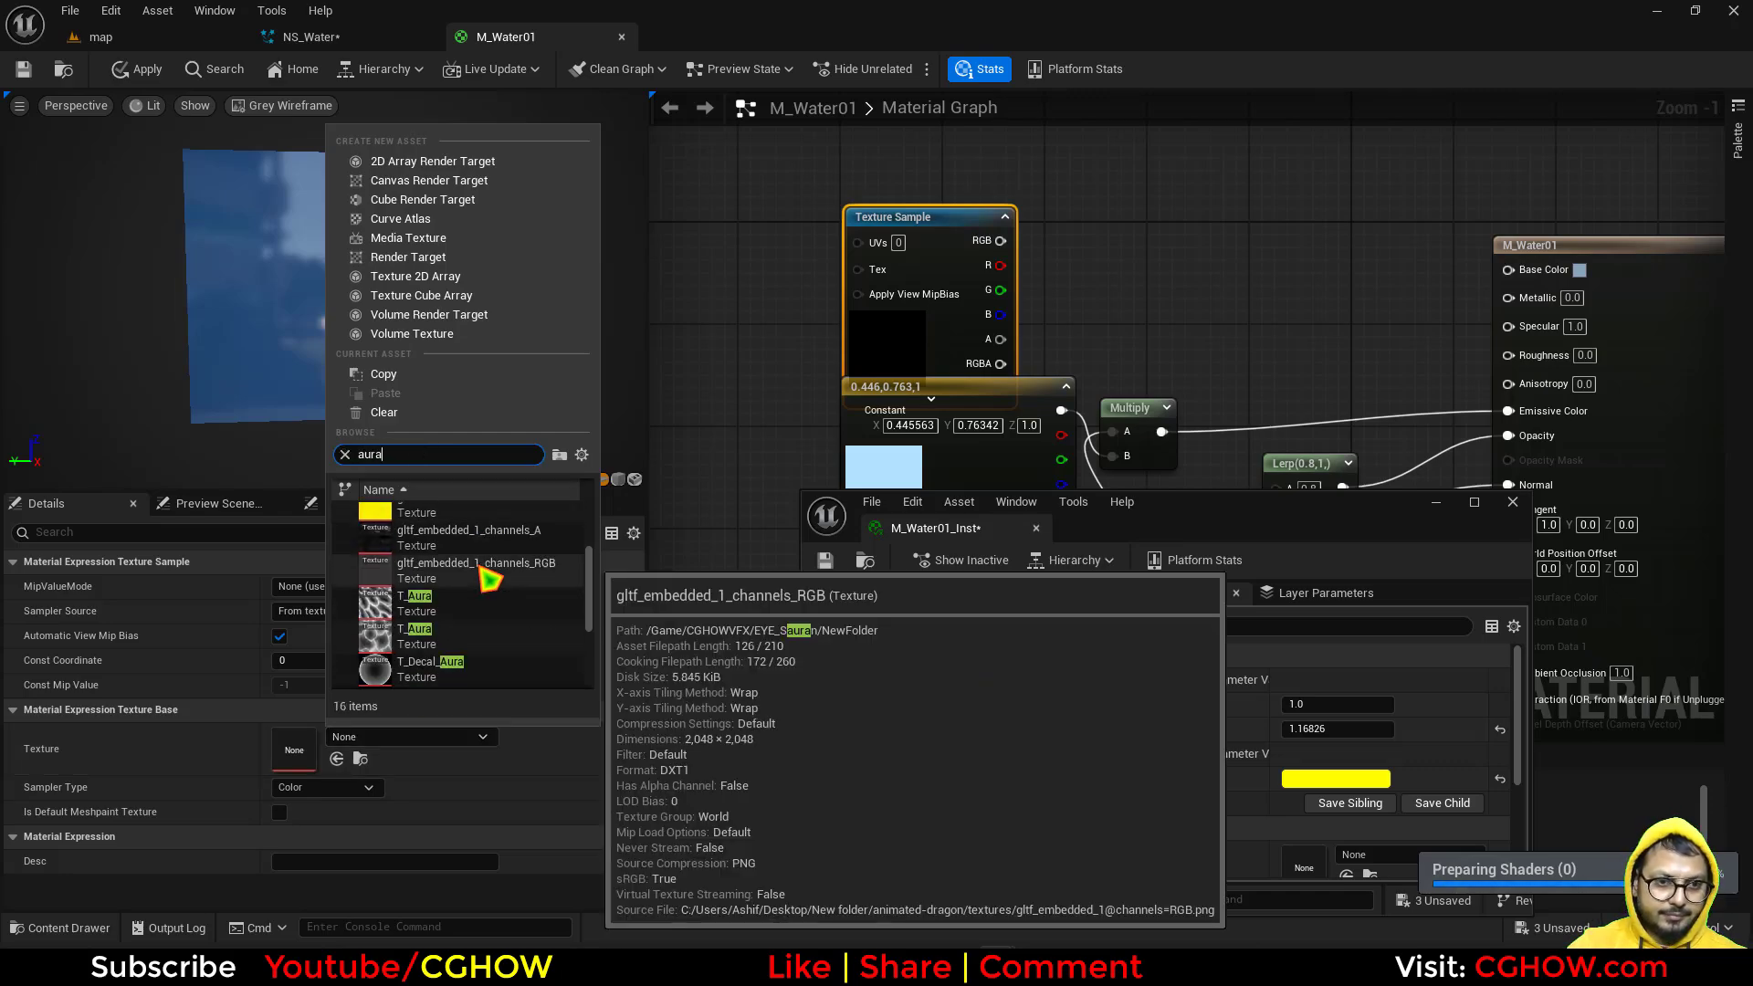
pyautogui.scroll(-3, 490, 610)
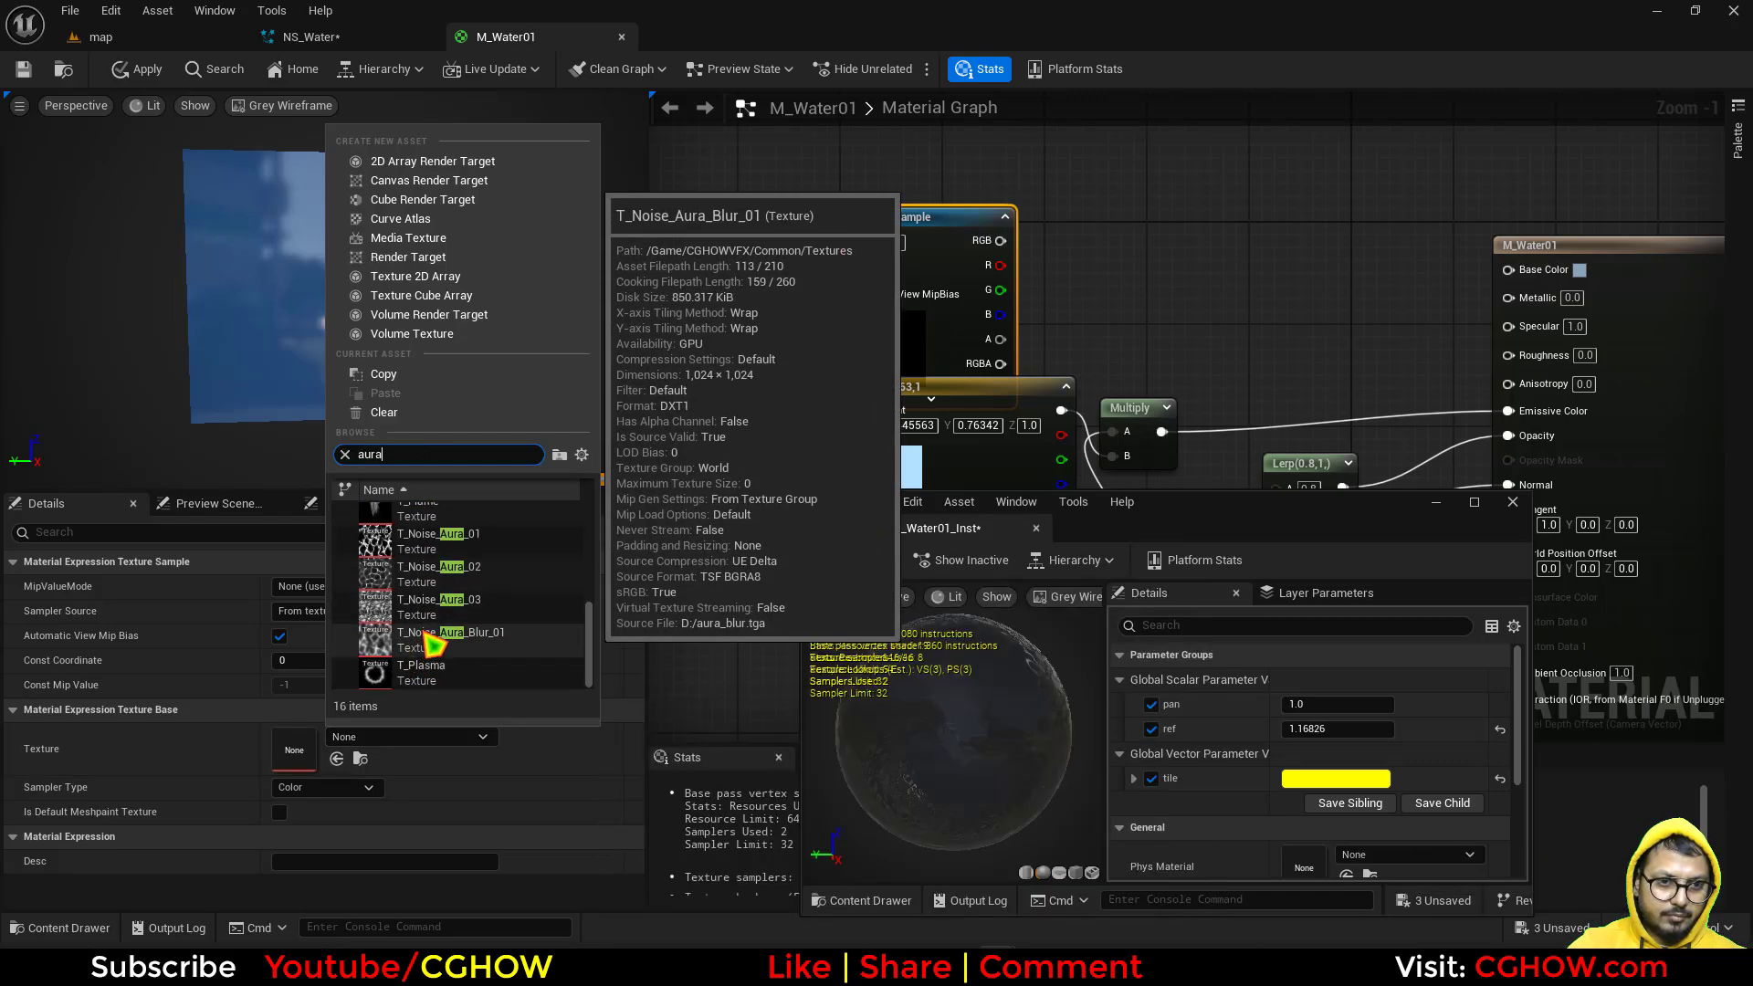
pyautogui.scroll(3, 448, 607)
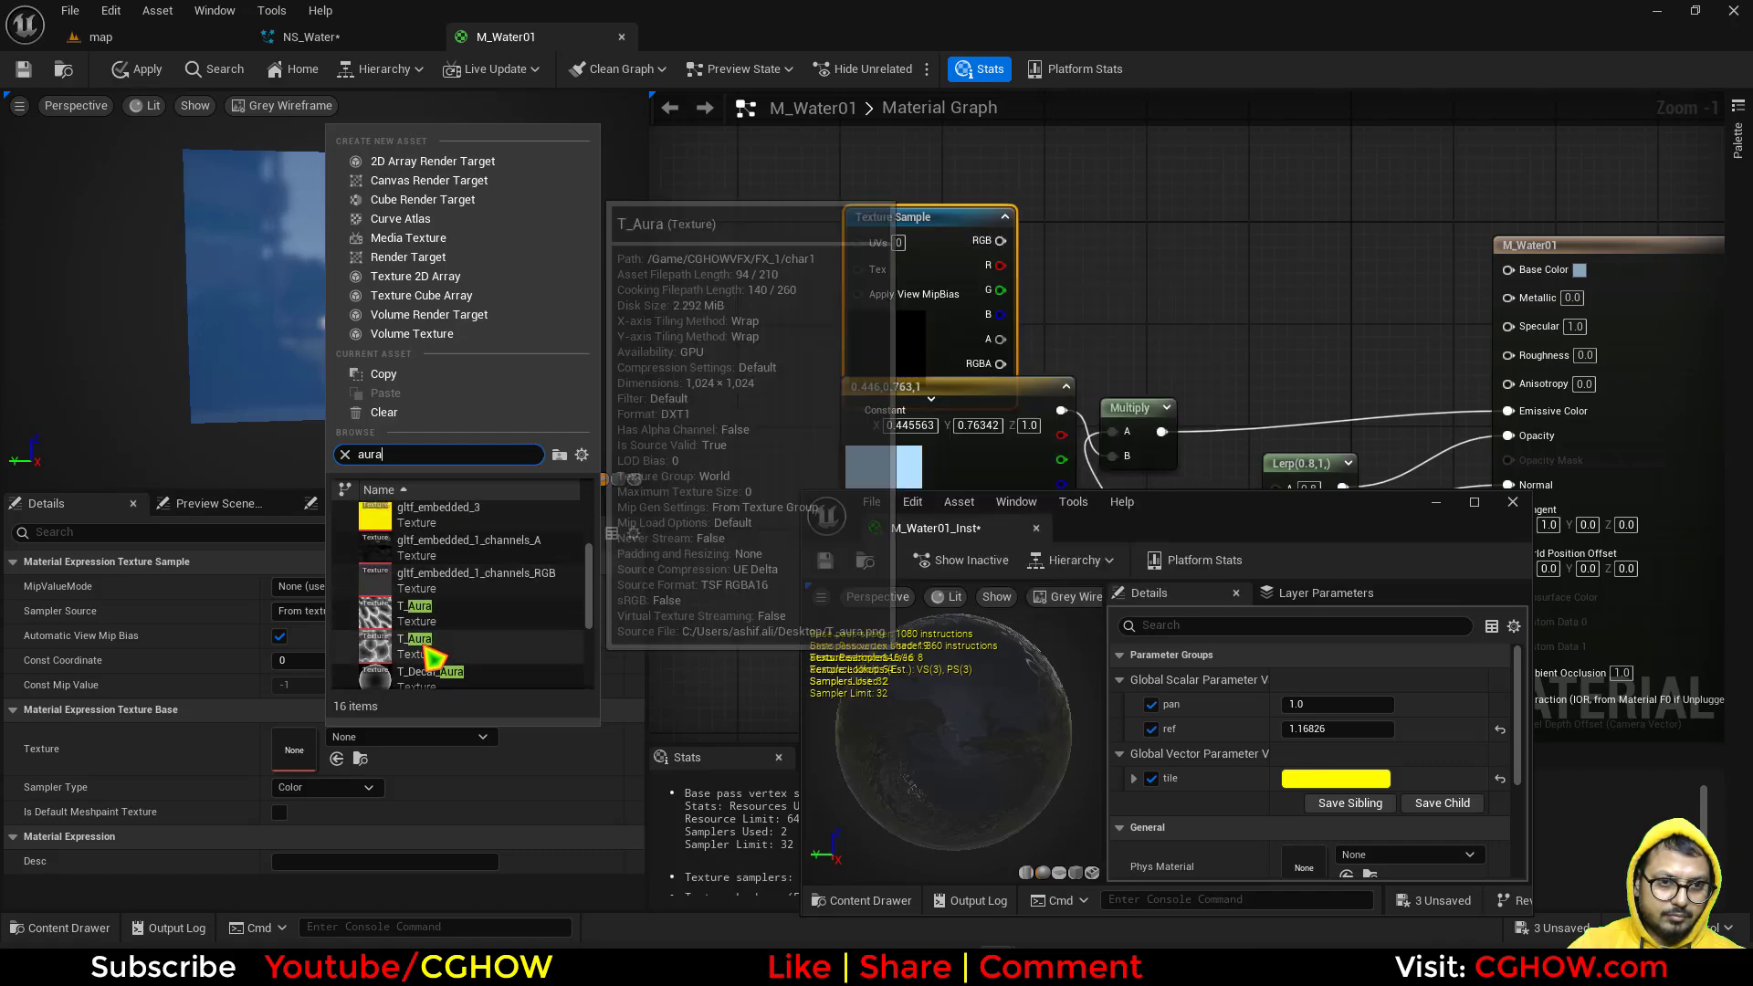
pyautogui.click(428, 628)
pyautogui.moveTo(853, 290); pyautogui.dragTo(924, 211)
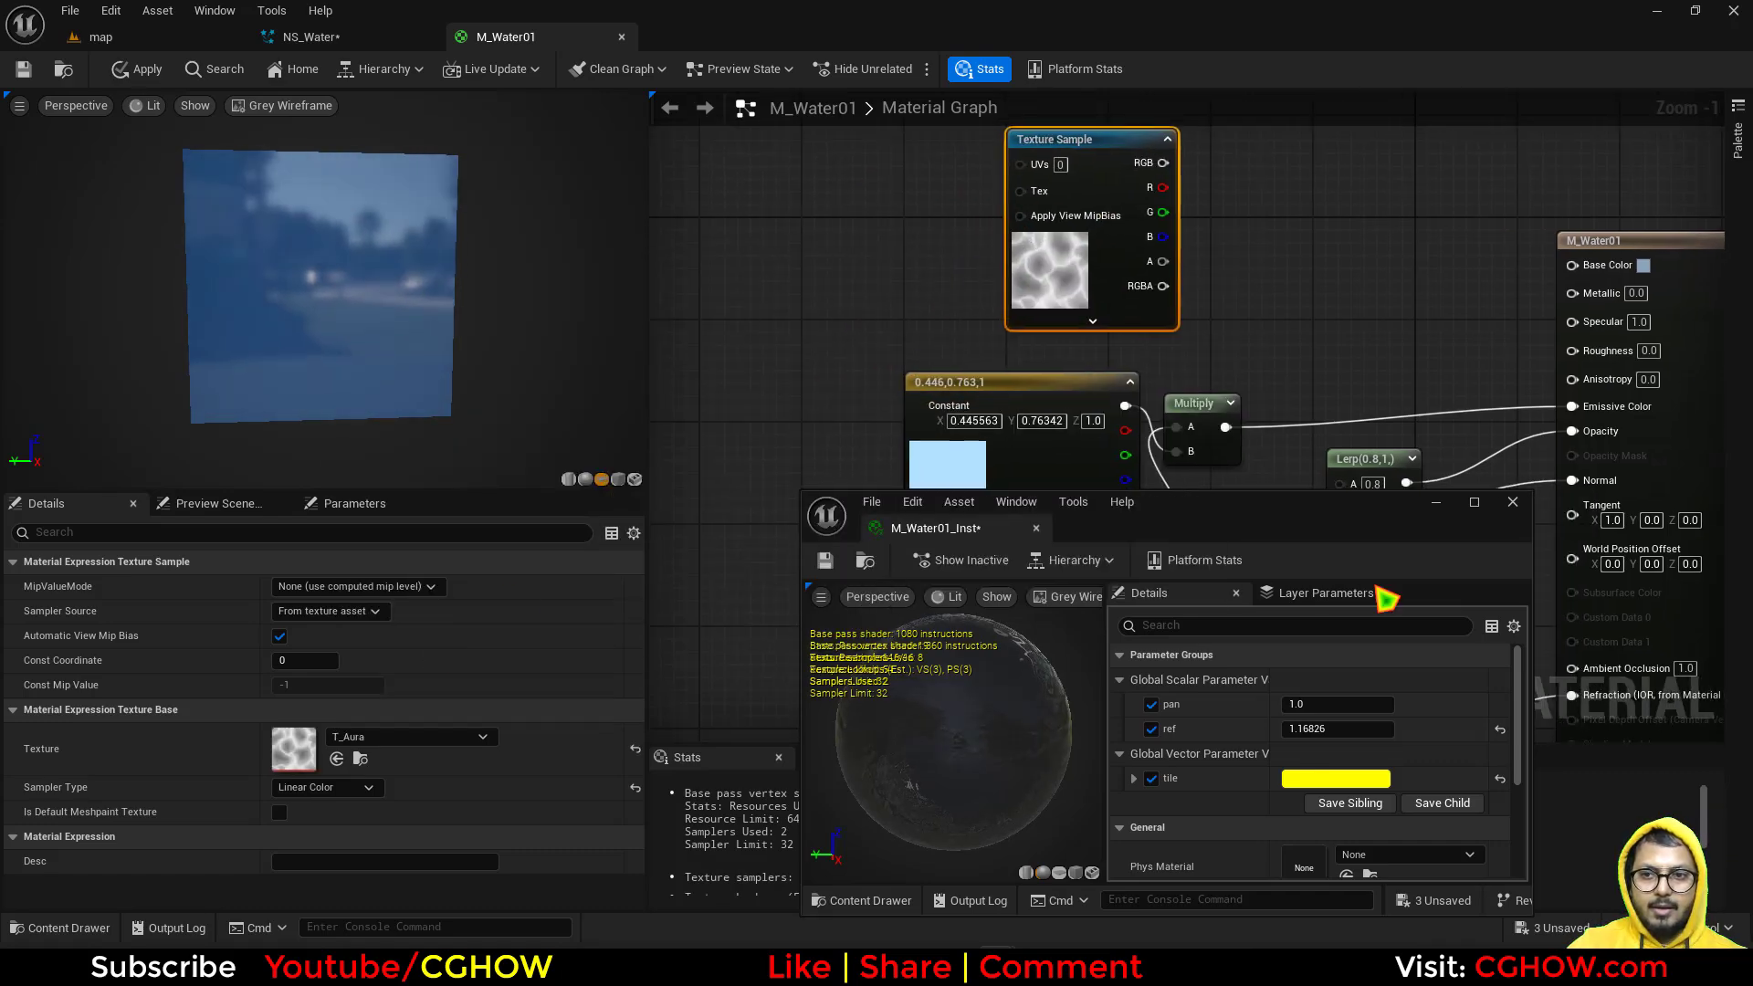
pyautogui.click(1513, 502)
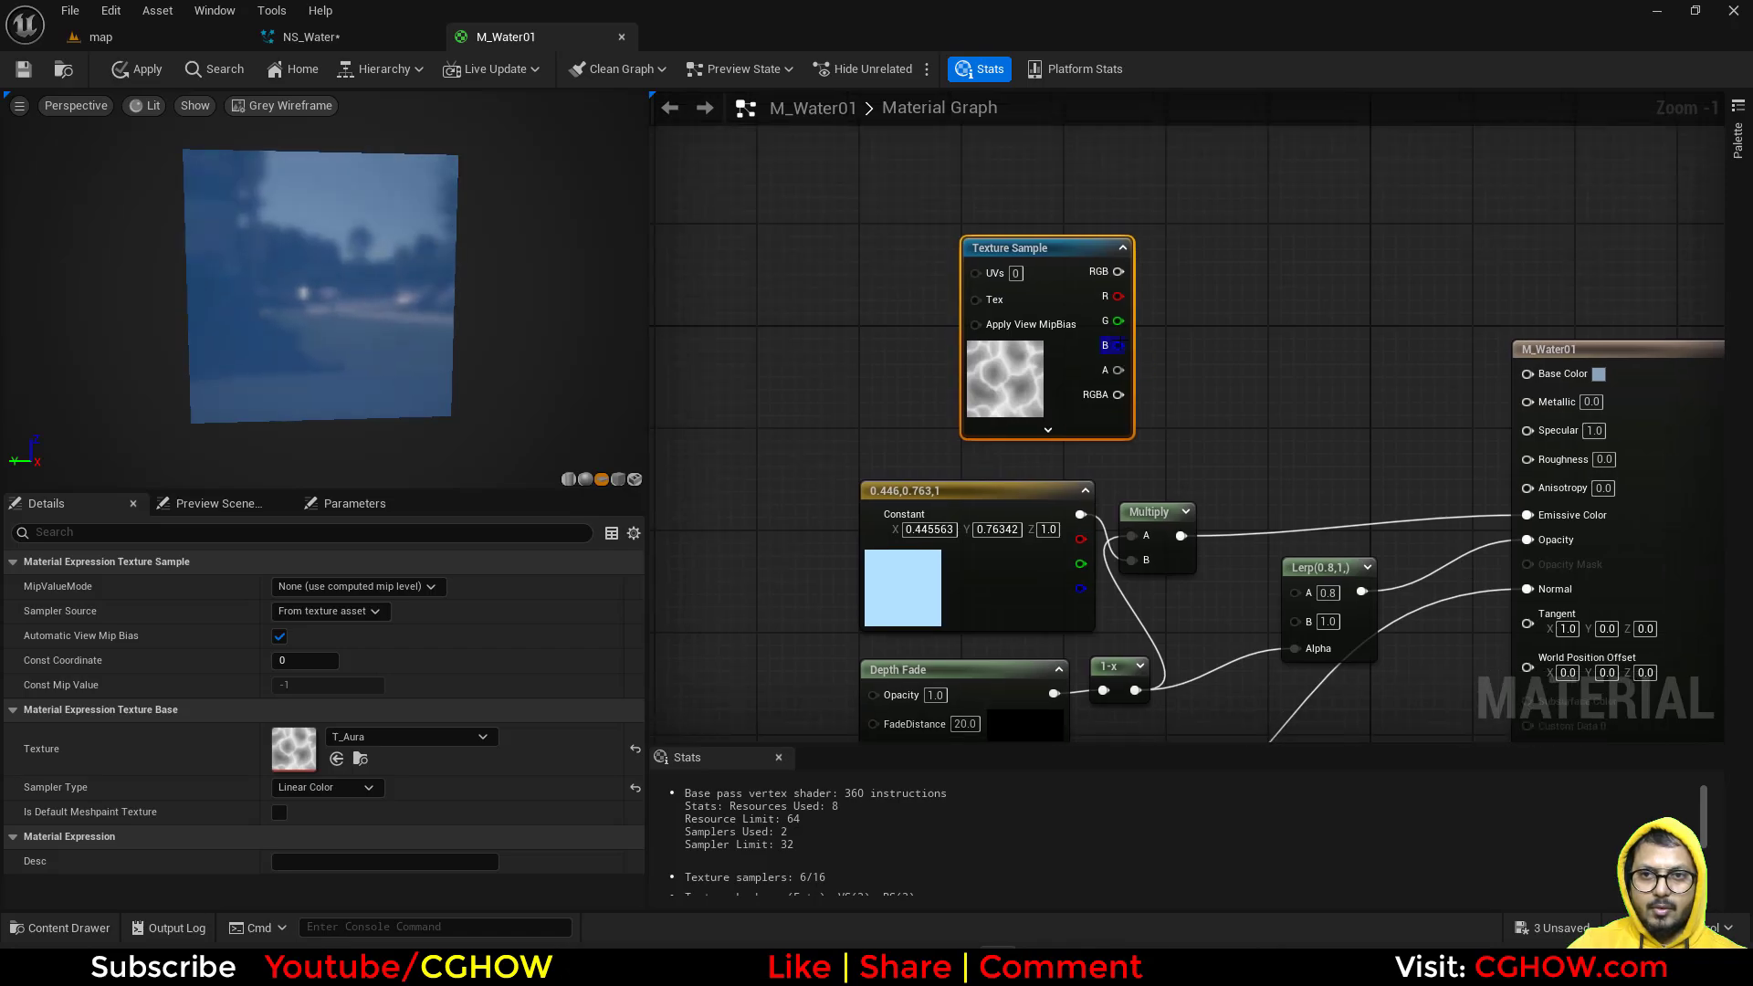
pyautogui.moveTo(1211, 469); pyautogui.dragTo(1166, 399, button='right')
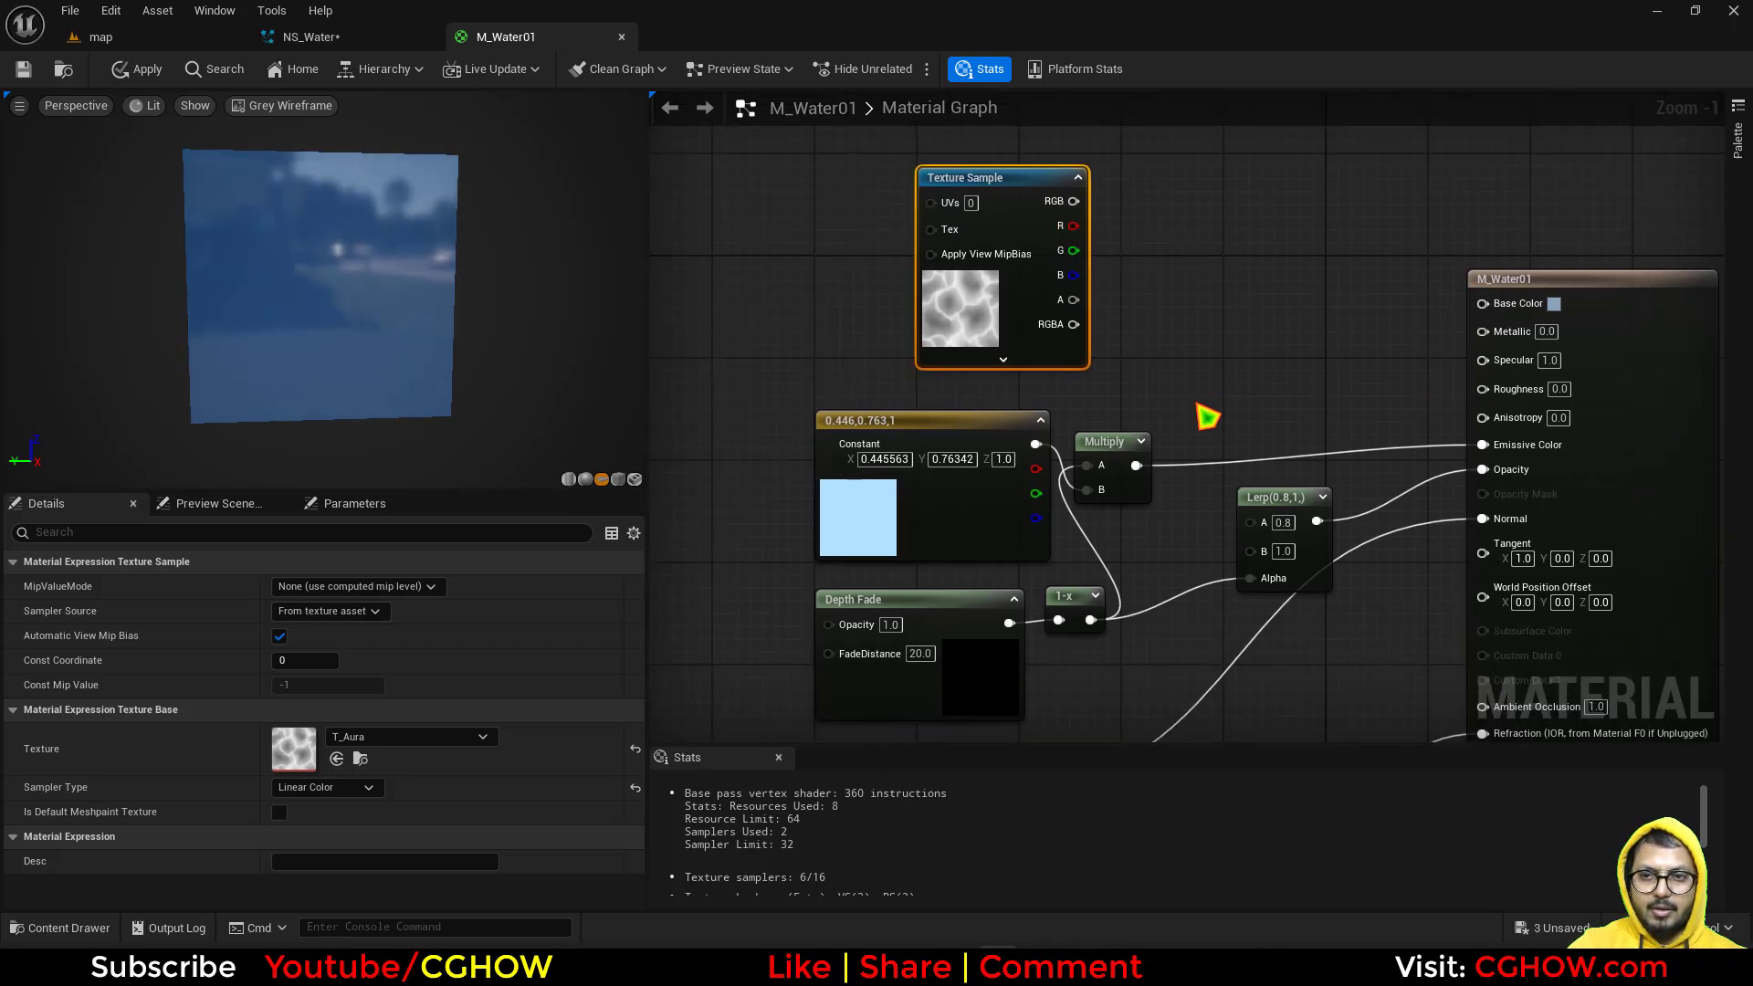
# Step: Add the T_Aura sample's red channel to the colour Multiply result with an Add node and feed the sum into Emissive Color
pyautogui.click(1219, 393)
pyautogui.moveTo(1247, 456); pyautogui.dragTo(1242, 439)
pyautogui.moveTo(1228, 410); pyautogui.dragTo(1193, 371)
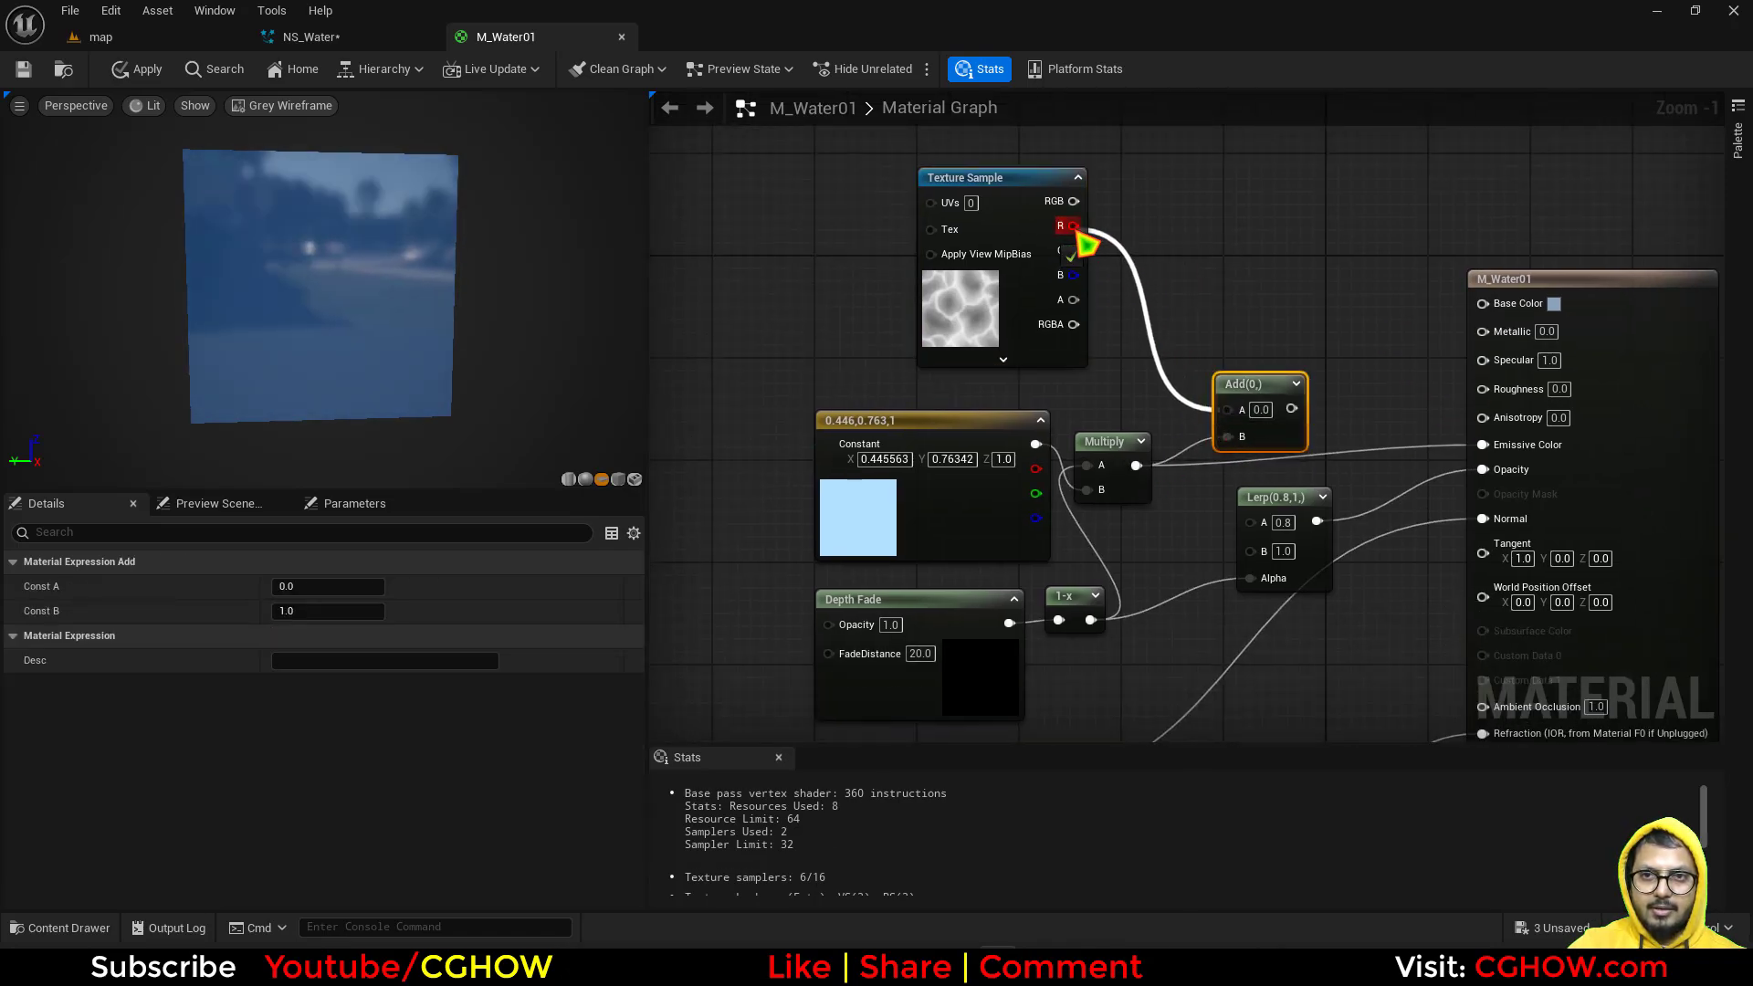
pyautogui.moveTo(1087, 245); pyautogui.dragTo(1076, 228)
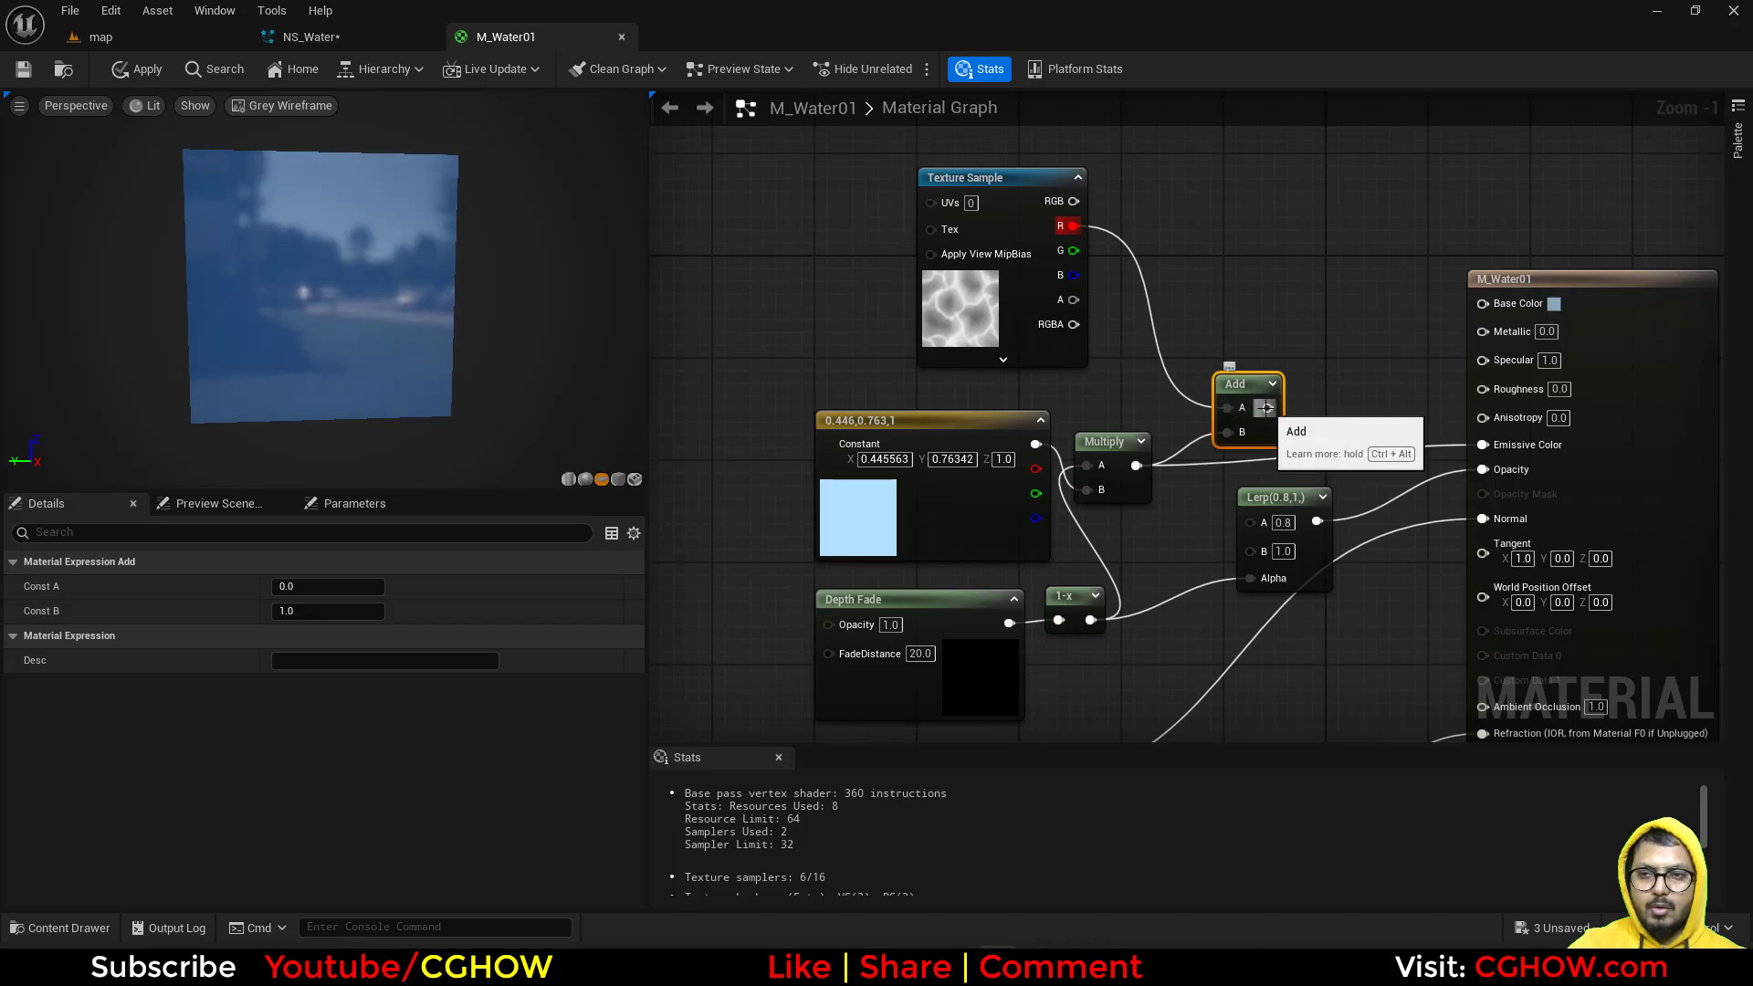
pyautogui.moveTo(1498, 462); pyautogui.dragTo(1484, 444)
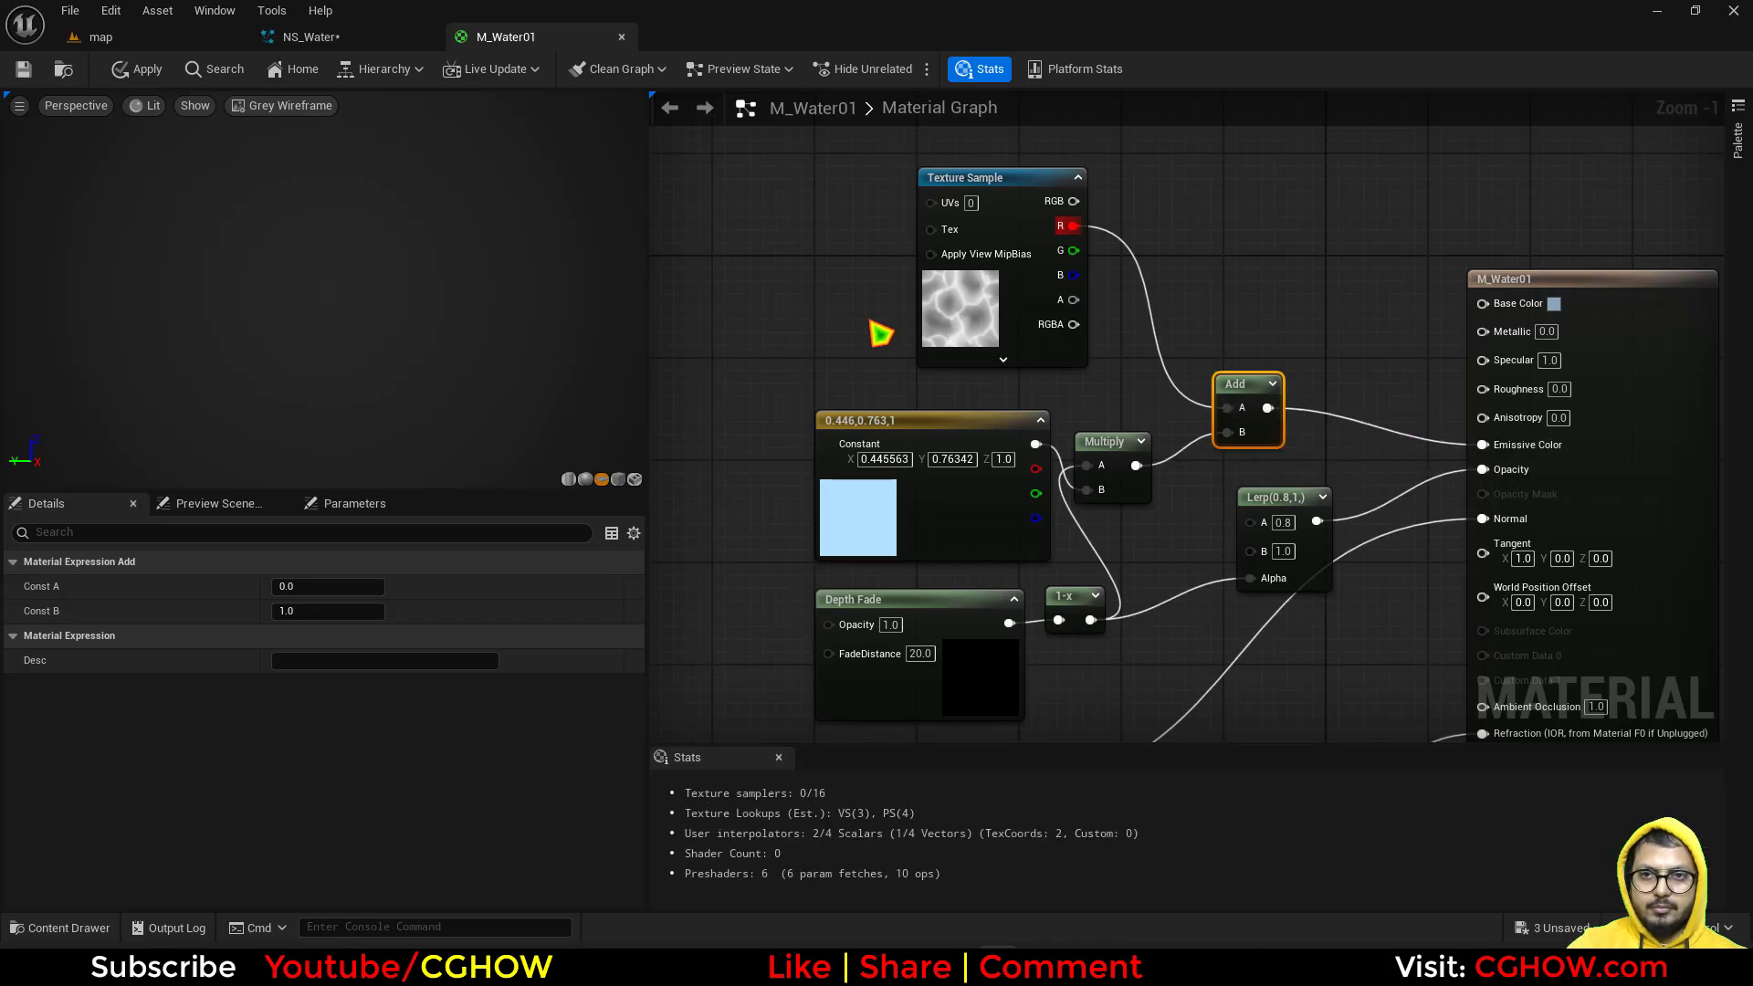
# Step: Duplicate the existing Panner node beside the T_Aura Texture Sample and connect its output to the sample's UVs
pyautogui.moveTo(881, 332); pyautogui.dragTo(1002, 399, button='right')
pyautogui.click(1025, 302)
pyautogui.moveTo(884, 382); pyautogui.dragTo(1032, 365, button='right')
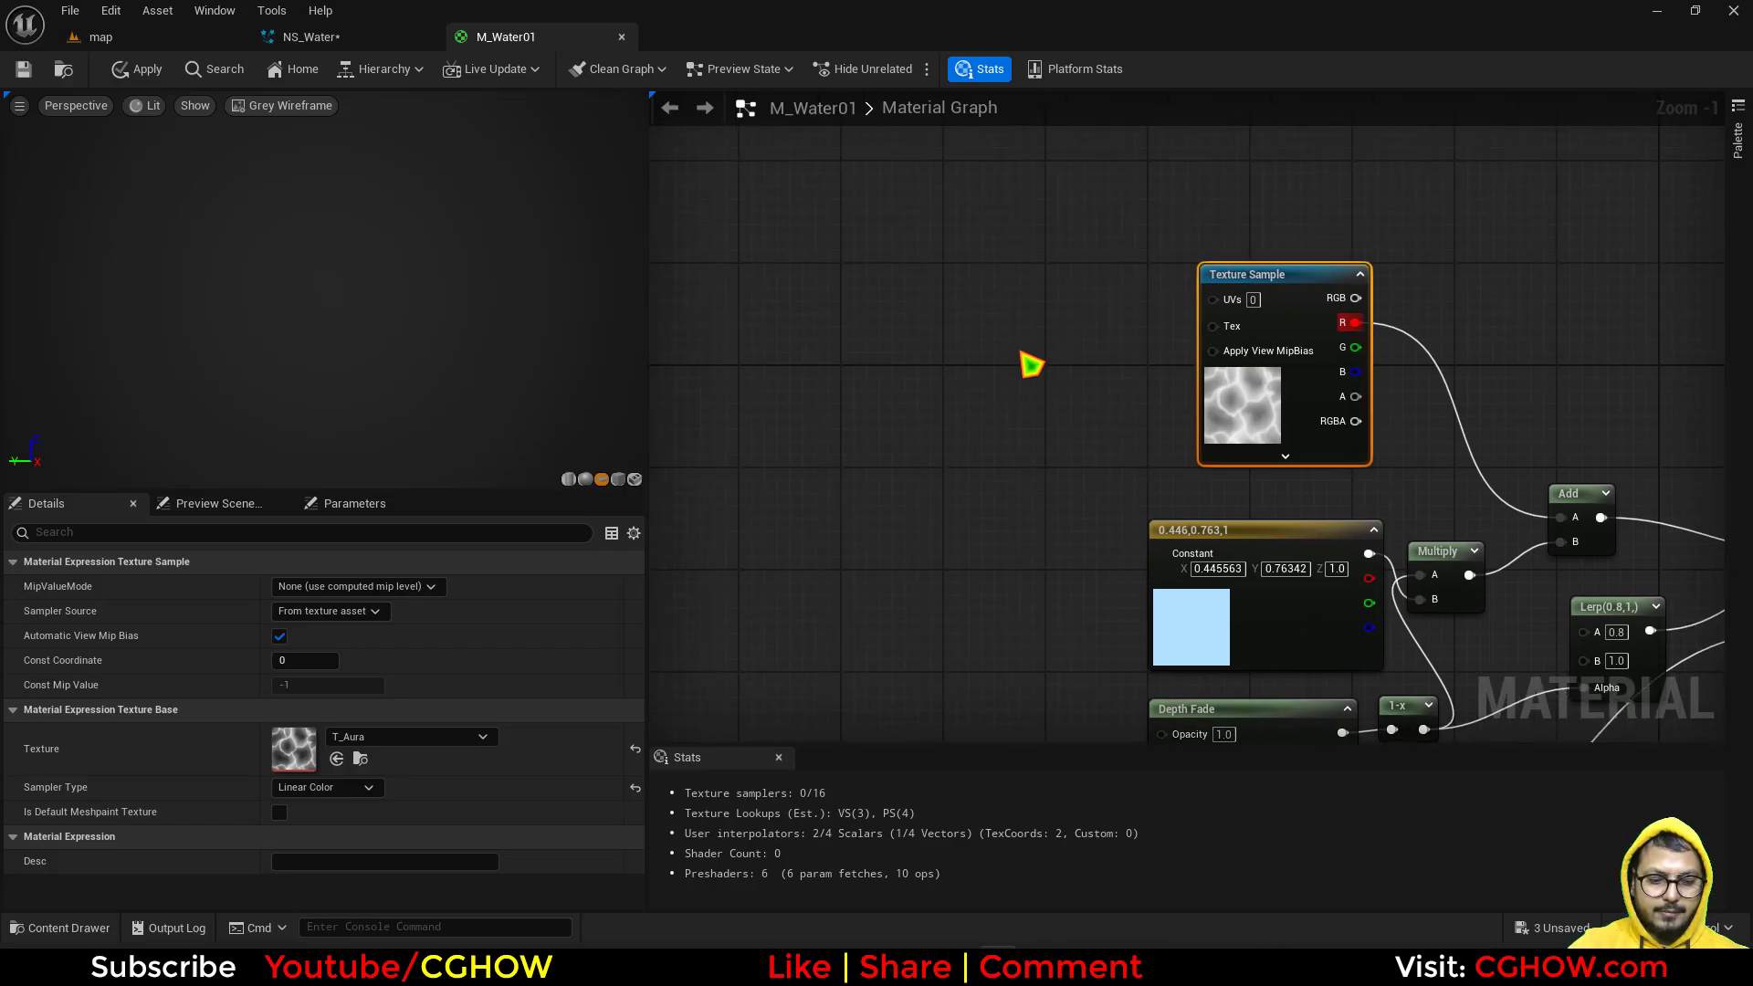
pyautogui.moveTo(1166, 578); pyautogui.dragTo(1018, 294, button='right')
pyautogui.moveTo(954, 599); pyautogui.dragTo(951, 516, button='right')
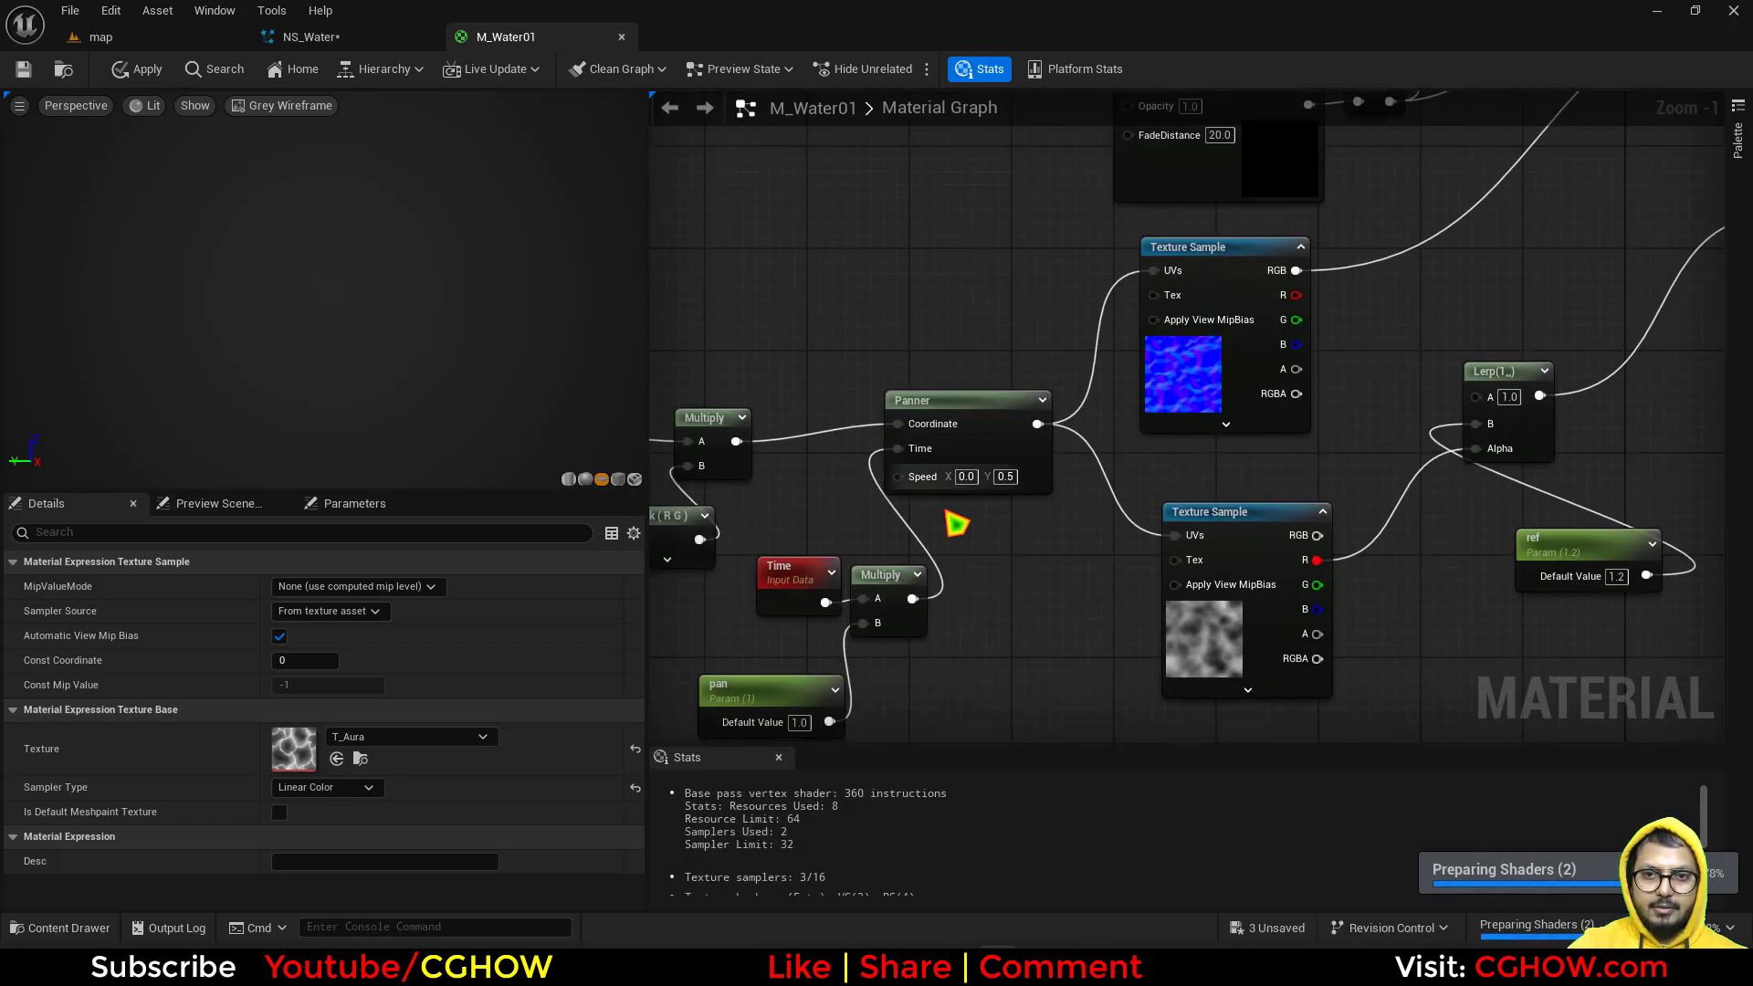
pyautogui.click(969, 418)
pyautogui.moveTo(959, 270); pyautogui.dragTo(987, 248, button='right')
pyautogui.hotkey('ctrl', 'v')
pyautogui.moveTo(1158, 347); pyautogui.dragTo(1015, 277)
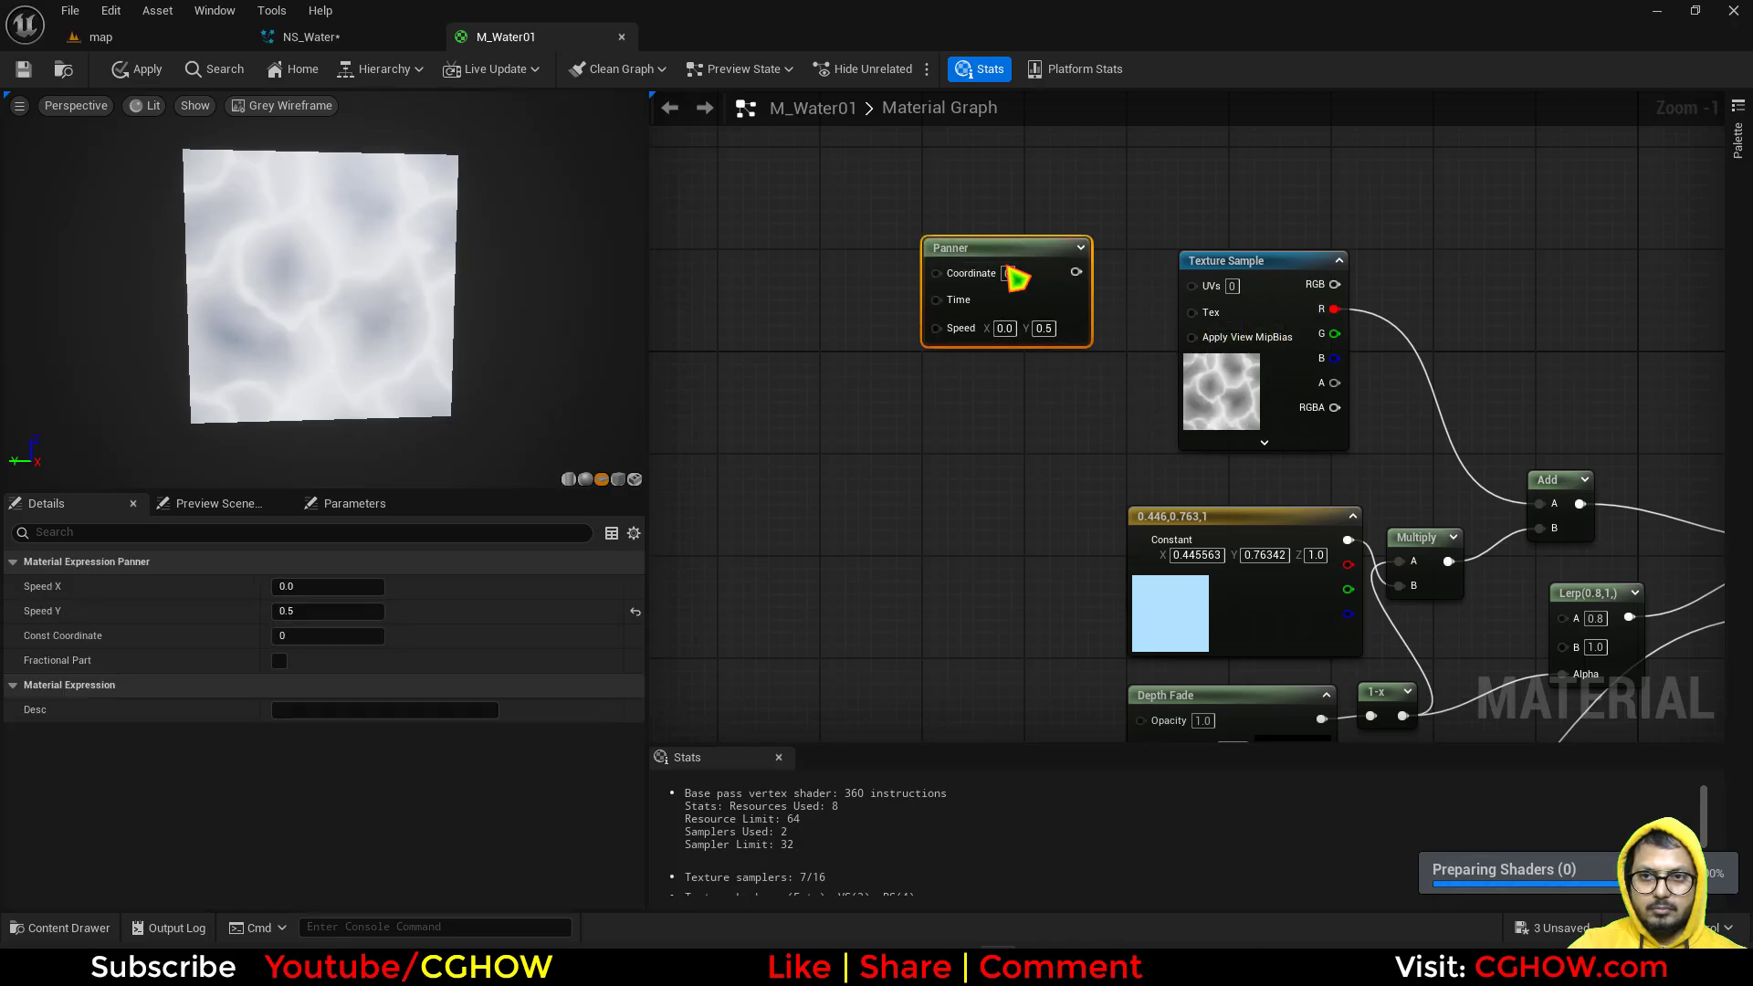
pyautogui.moveTo(1213, 283); pyautogui.dragTo(1212, 285)
pyautogui.moveTo(1012, 257); pyautogui.dragTo(1053, 283)
# Step: Create a TexCoord node and a Multiply node, and route the texture coordinates through the Multiply into the new Panner's Coordinate input
pyautogui.moveTo(868, 318); pyautogui.dragTo(1068, 336, button='right')
pyautogui.press('u')
pyautogui.click(874, 285)
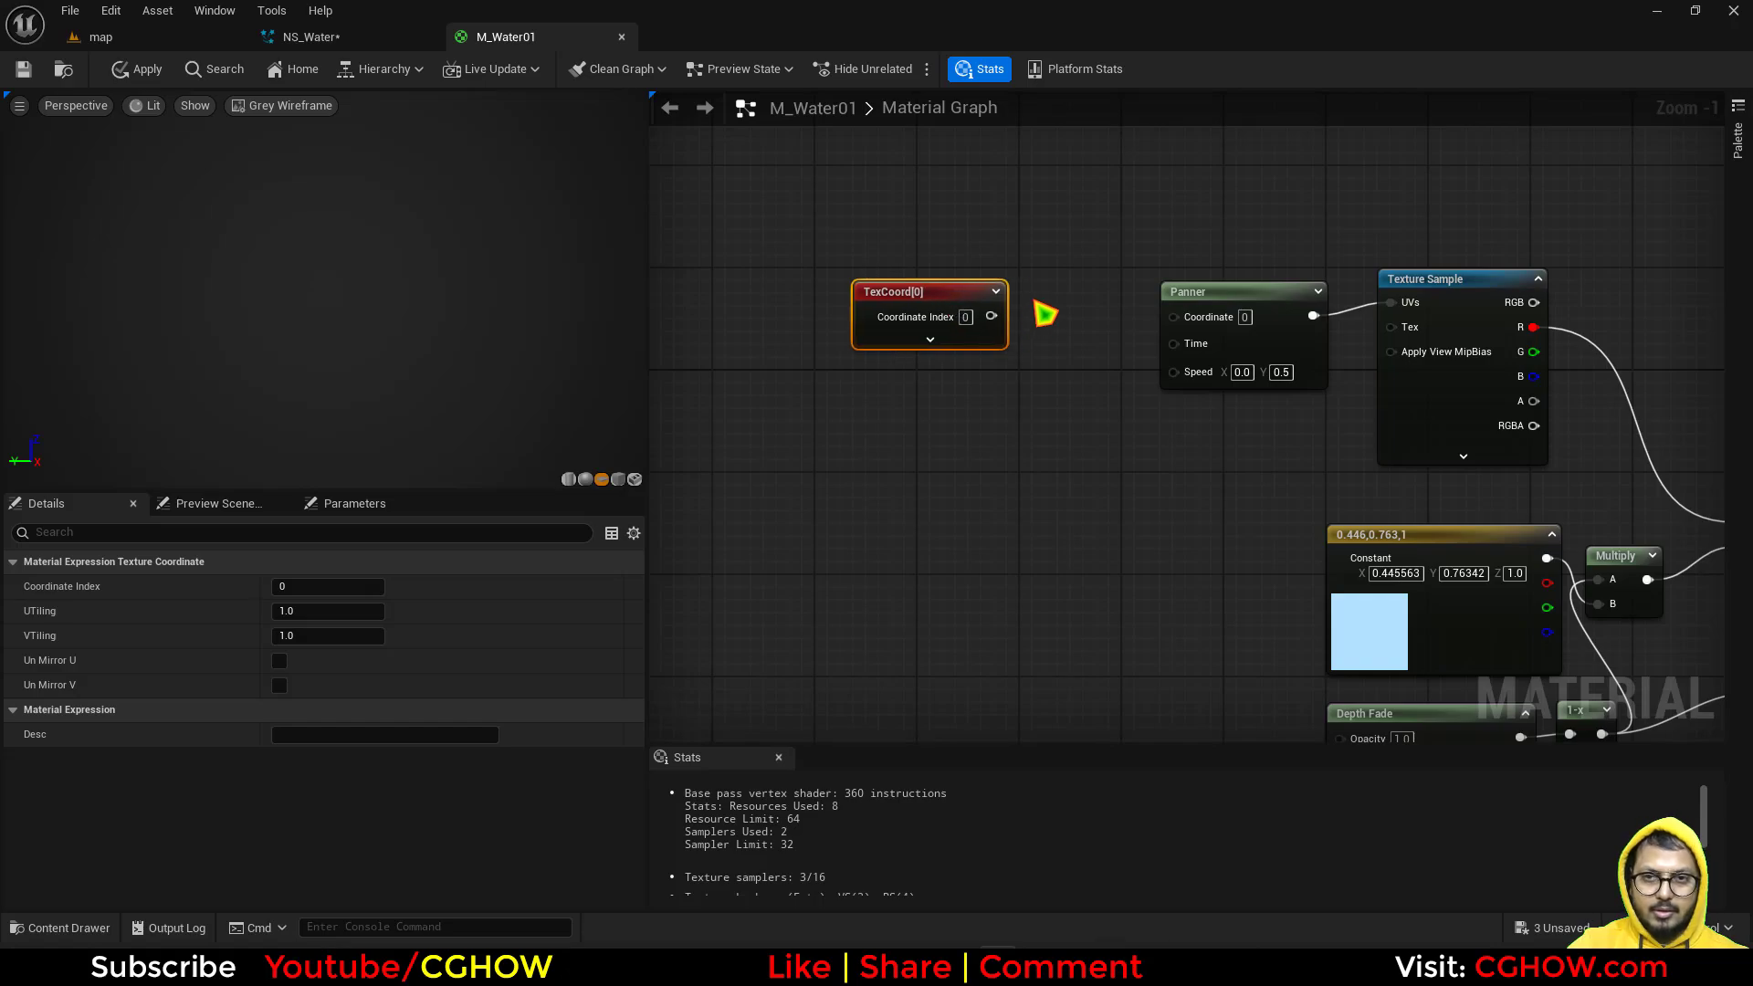
pyautogui.press('m')
pyautogui.click(1035, 302)
pyautogui.moveTo(992, 316); pyautogui.dragTo(1174, 317)
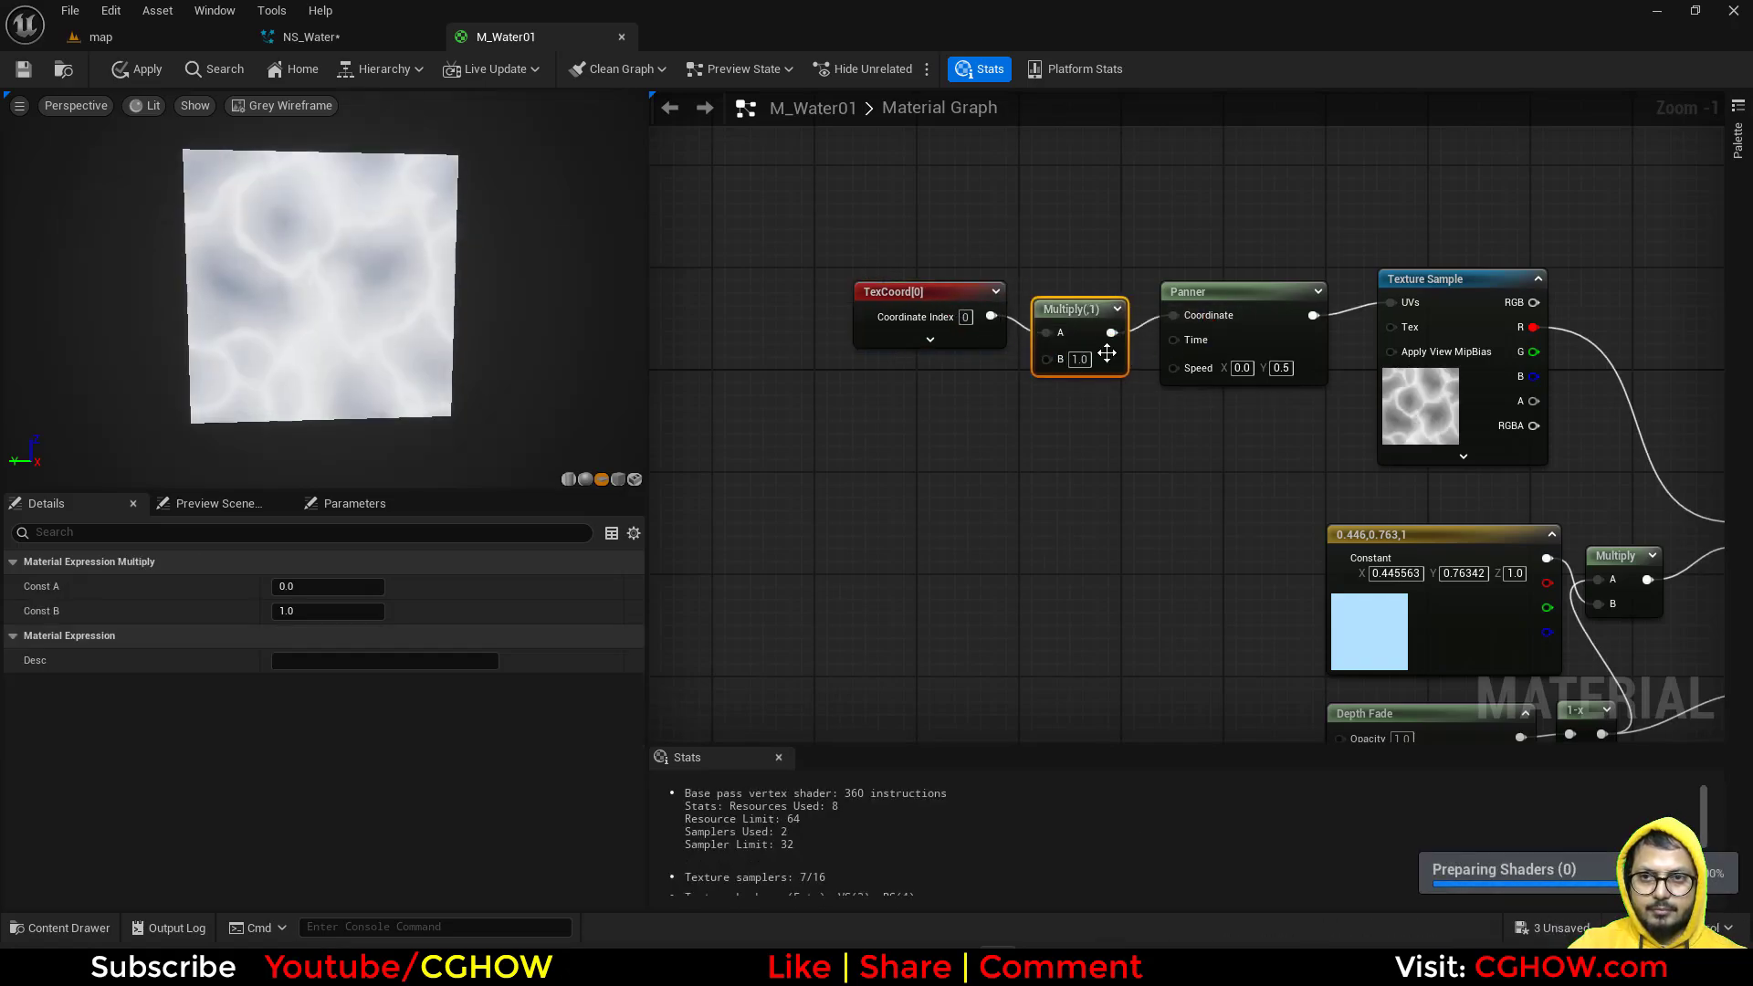
# Step: Duplicate the Mask (R G) node and set the copy to pass only the B and A channels
pyautogui.scroll(-3, 1060, 274)
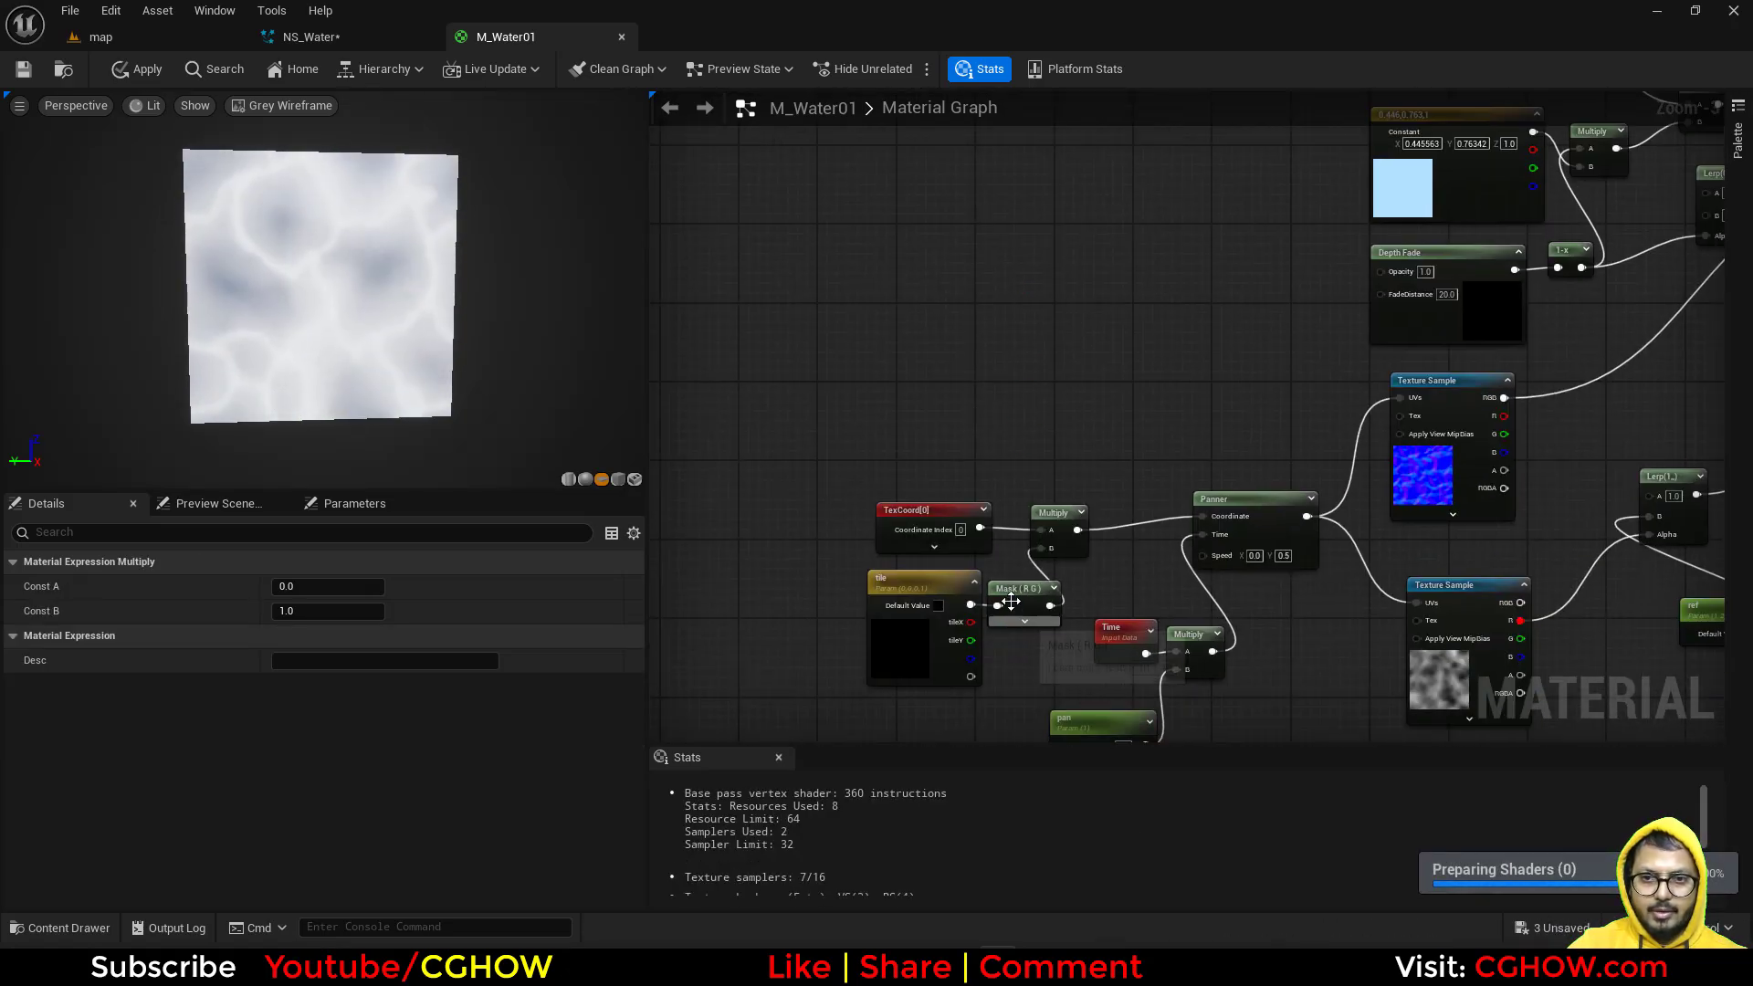
pyautogui.click(1011, 601)
pyautogui.hotkey('ctrl', 'c')
pyautogui.hotkey('ctrl', 'v')
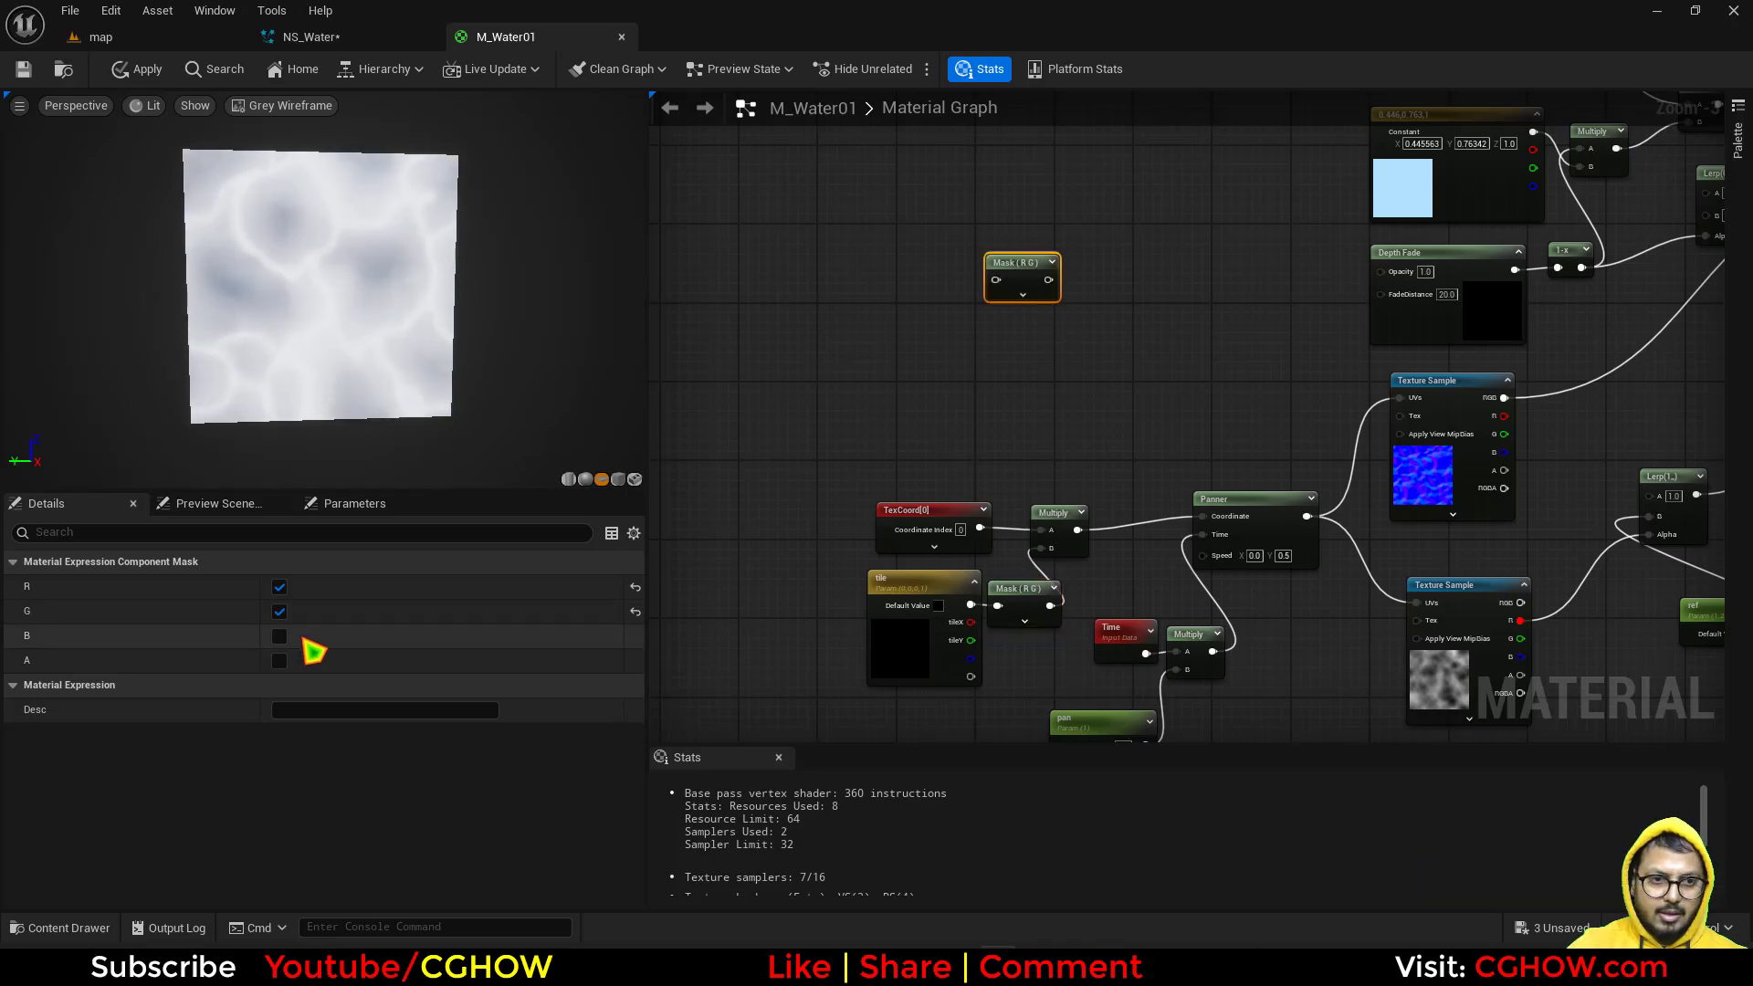
pyautogui.click(279, 661)
pyautogui.click(280, 636)
pyautogui.click(279, 612)
pyautogui.click(280, 588)
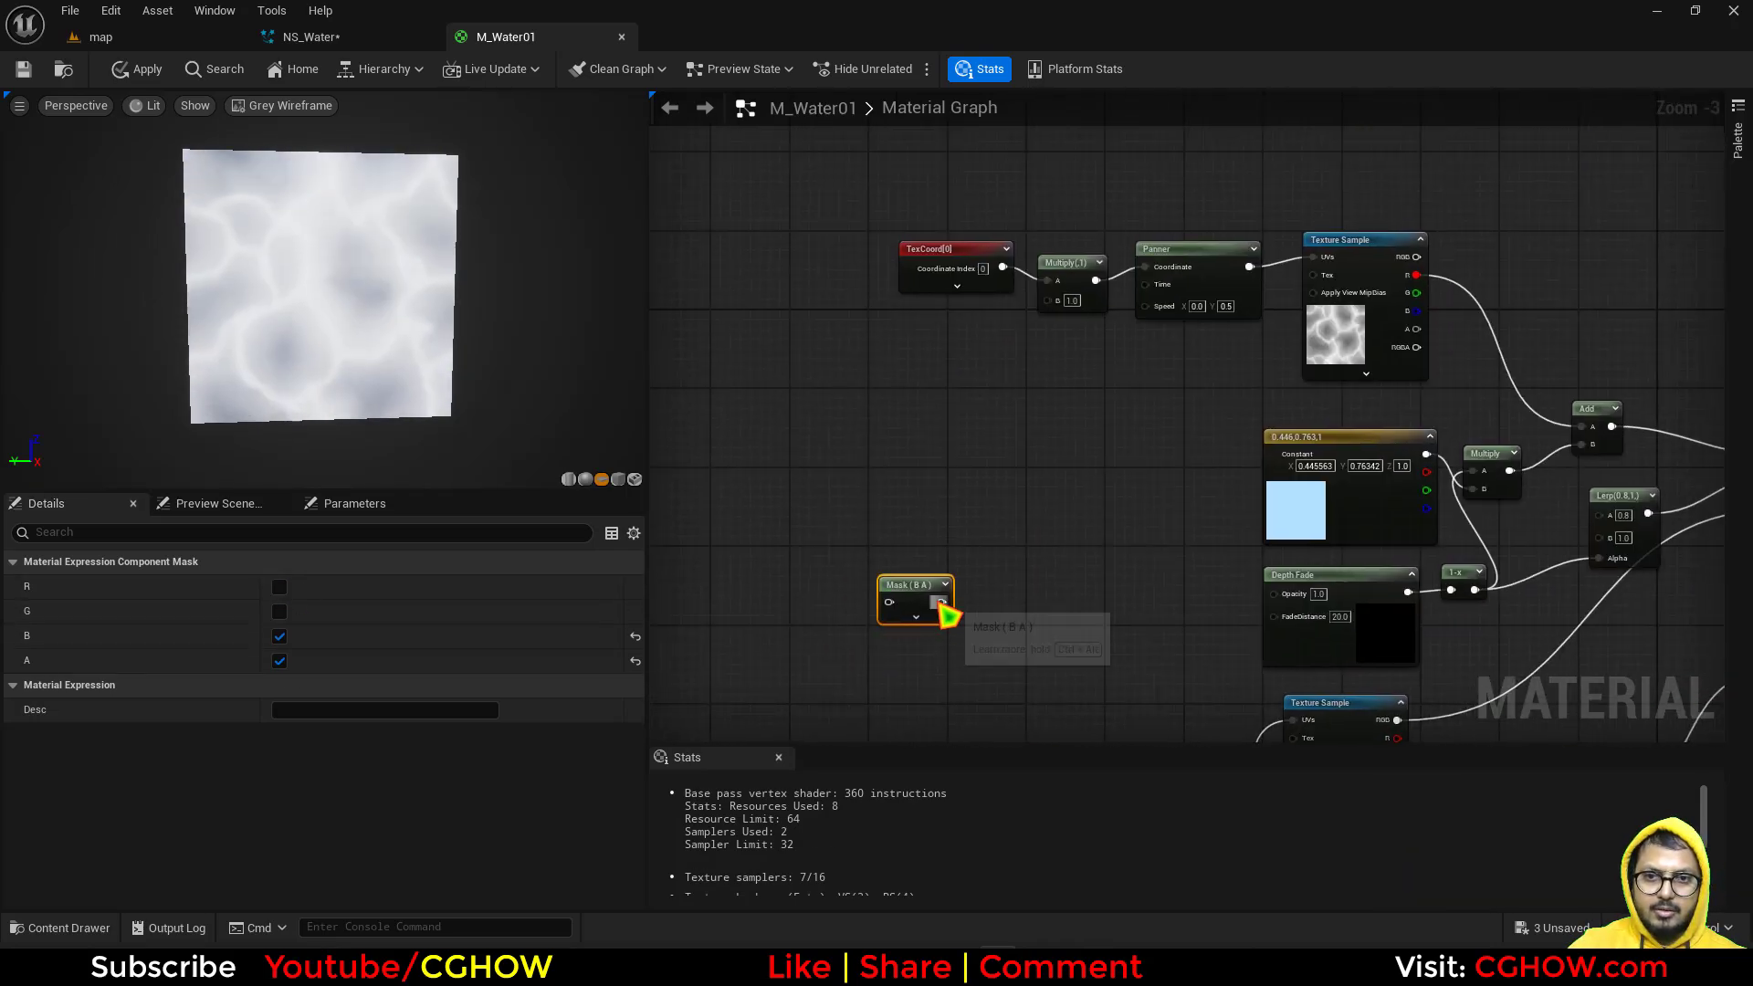
# Step: Connect the Mask (B A) output to the new Multiply's B input and feed the mask from the tile parameter
pyautogui.moveTo(942, 601); pyautogui.dragTo(1046, 299)
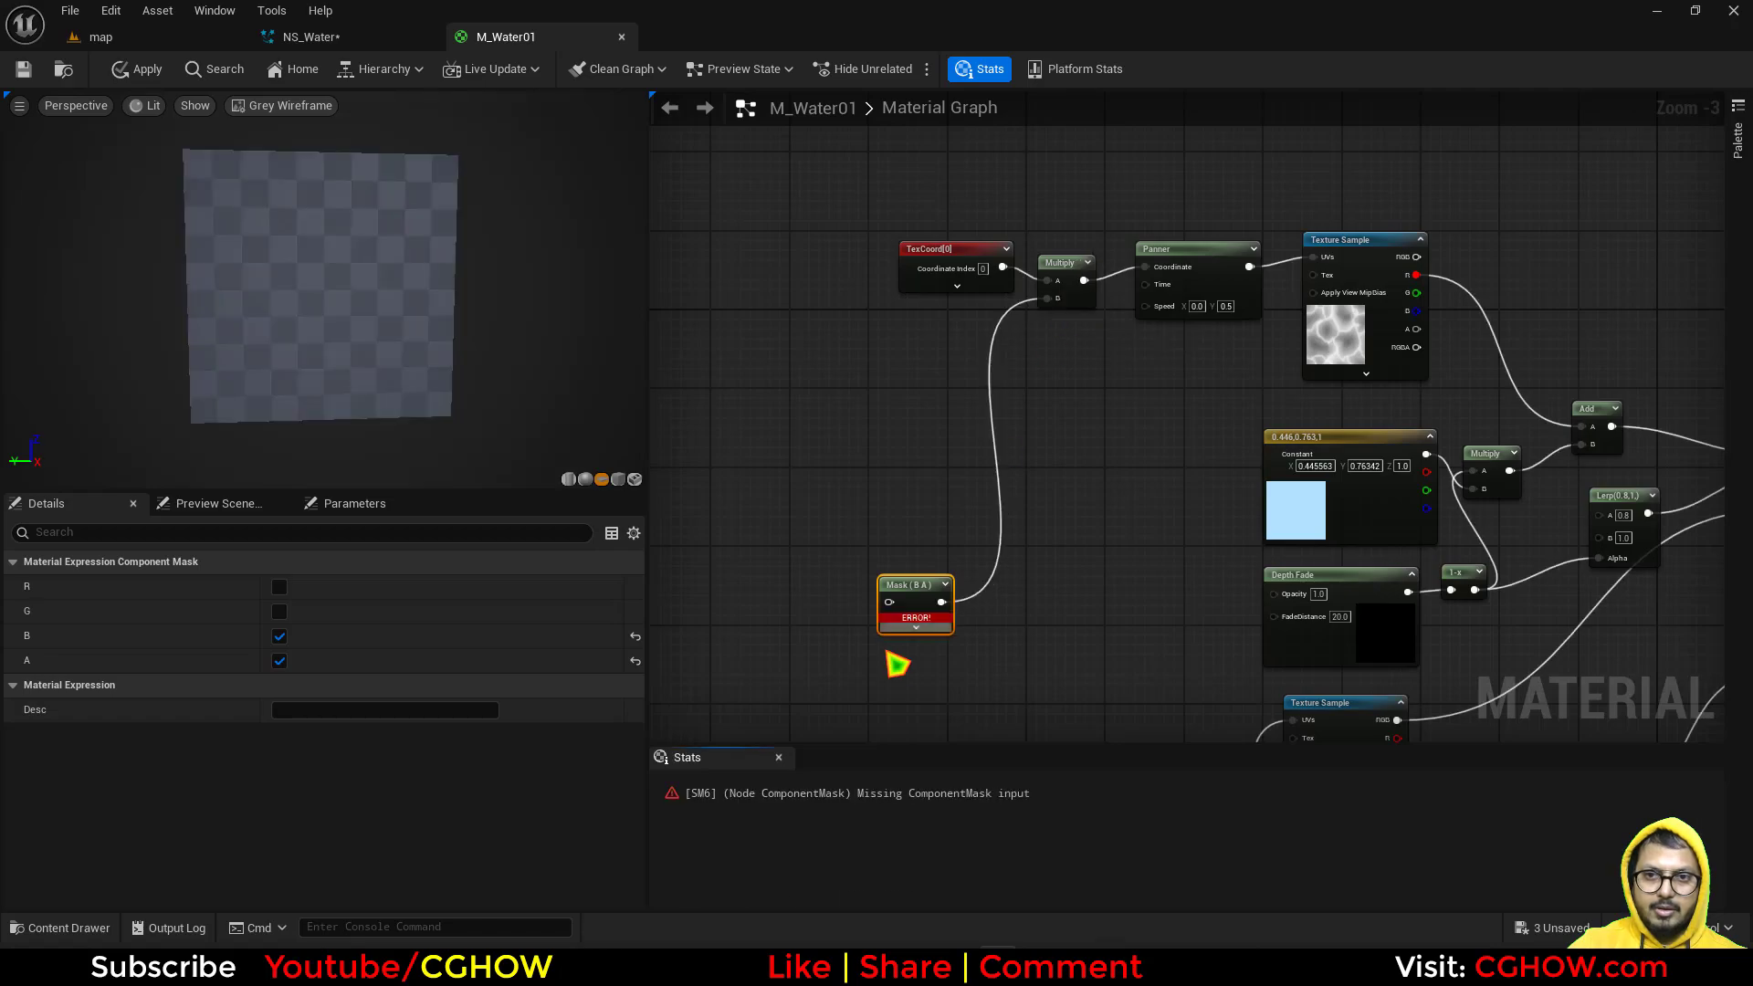
pyautogui.moveTo(898, 665); pyautogui.dragTo(948, 316, button='right')
pyautogui.moveTo(914, 629); pyautogui.dragTo(924, 552)
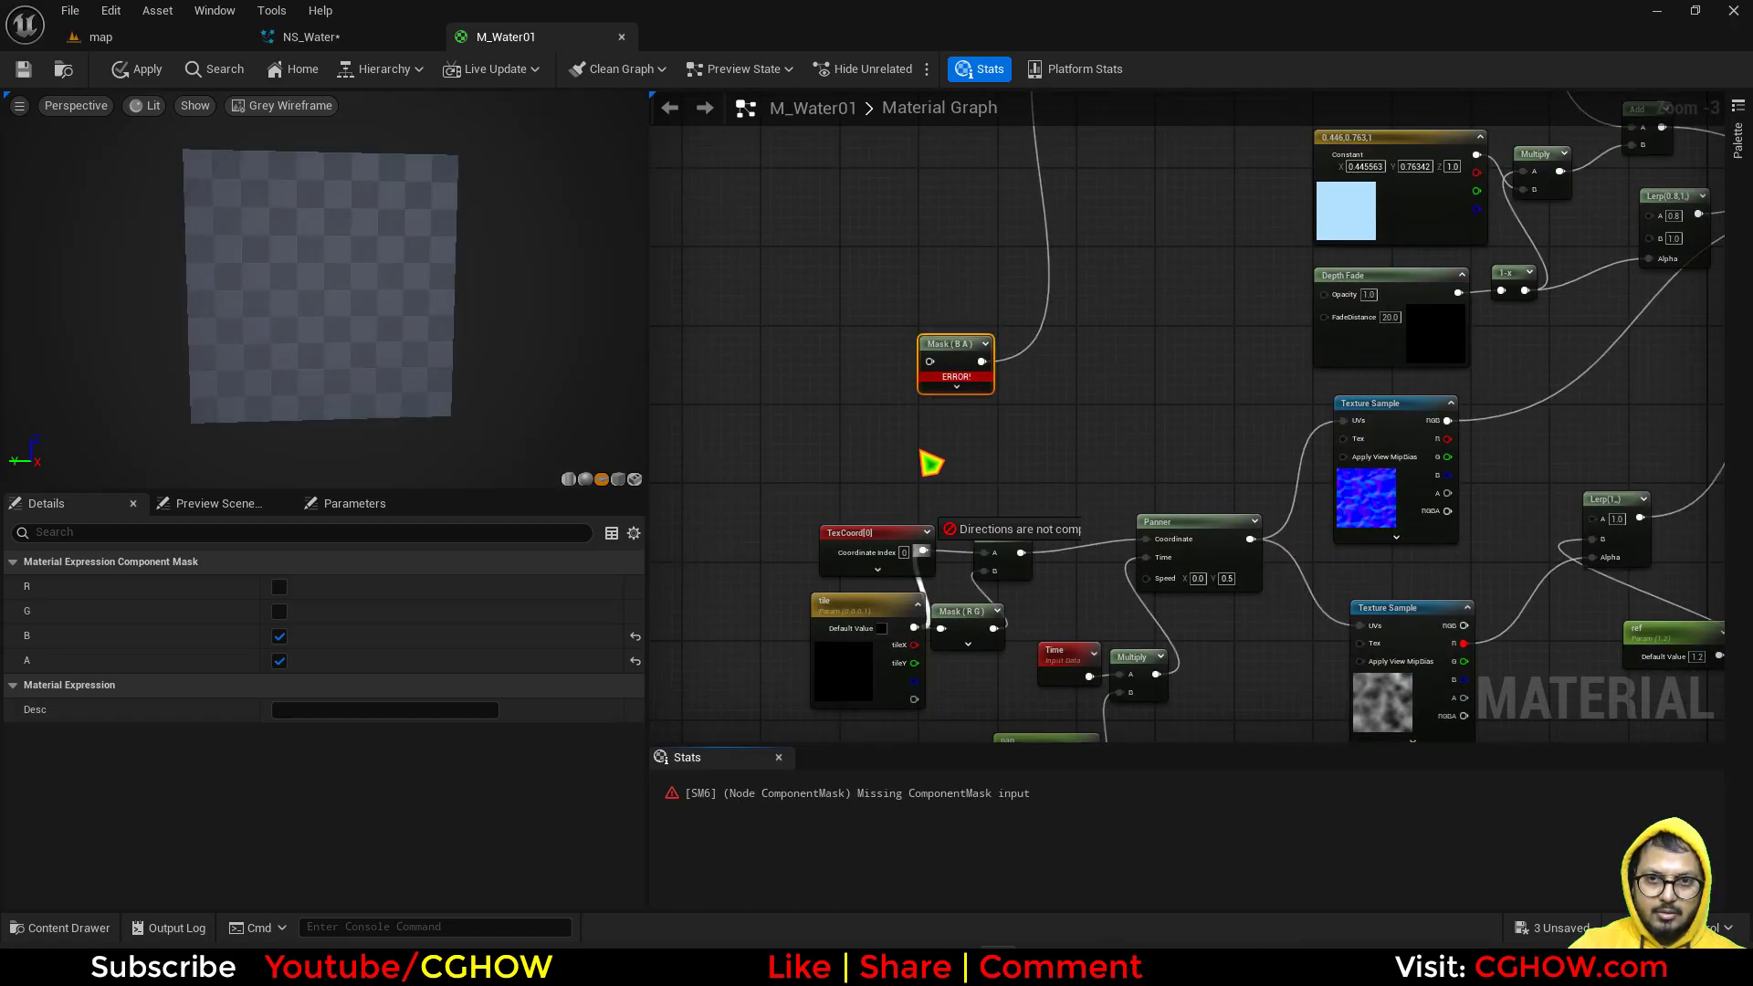
pyautogui.moveTo(941, 371); pyautogui.dragTo(914, 628)
pyautogui.click(904, 420)
# Step: Name the tile parameter's B channel tileX_noise and its A channel tileY_Noise
pyautogui.click(856, 673)
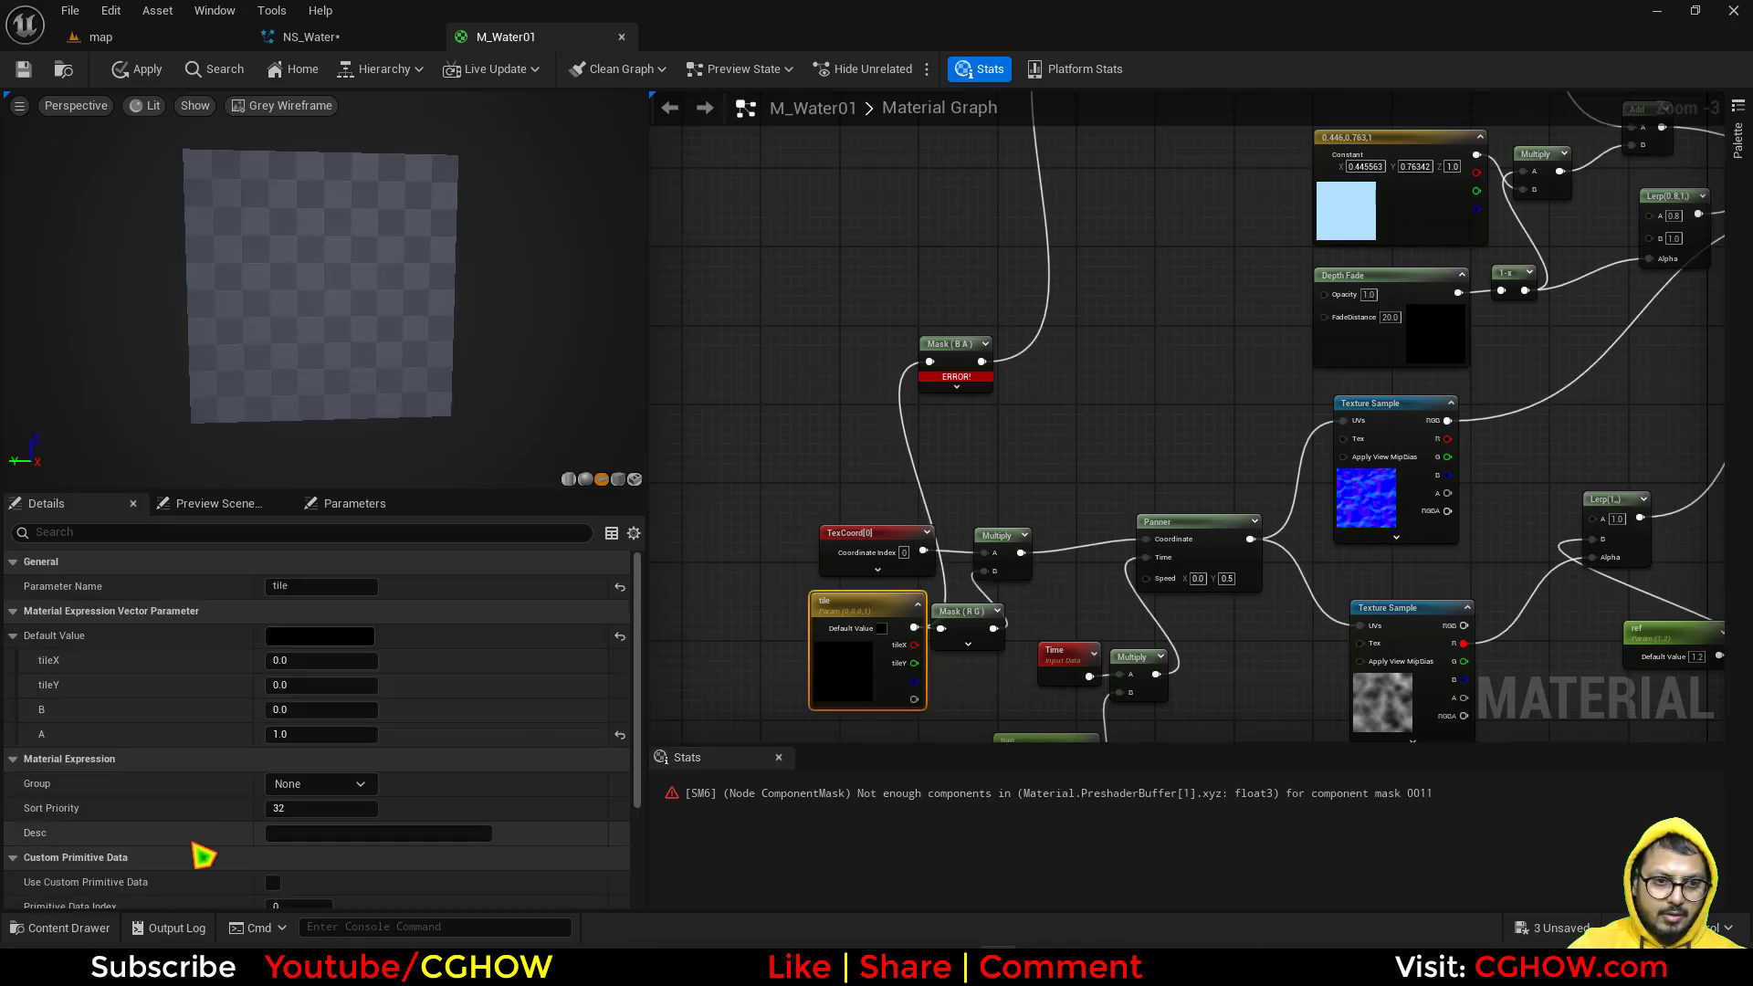
pyautogui.scroll(-10, 282, 861)
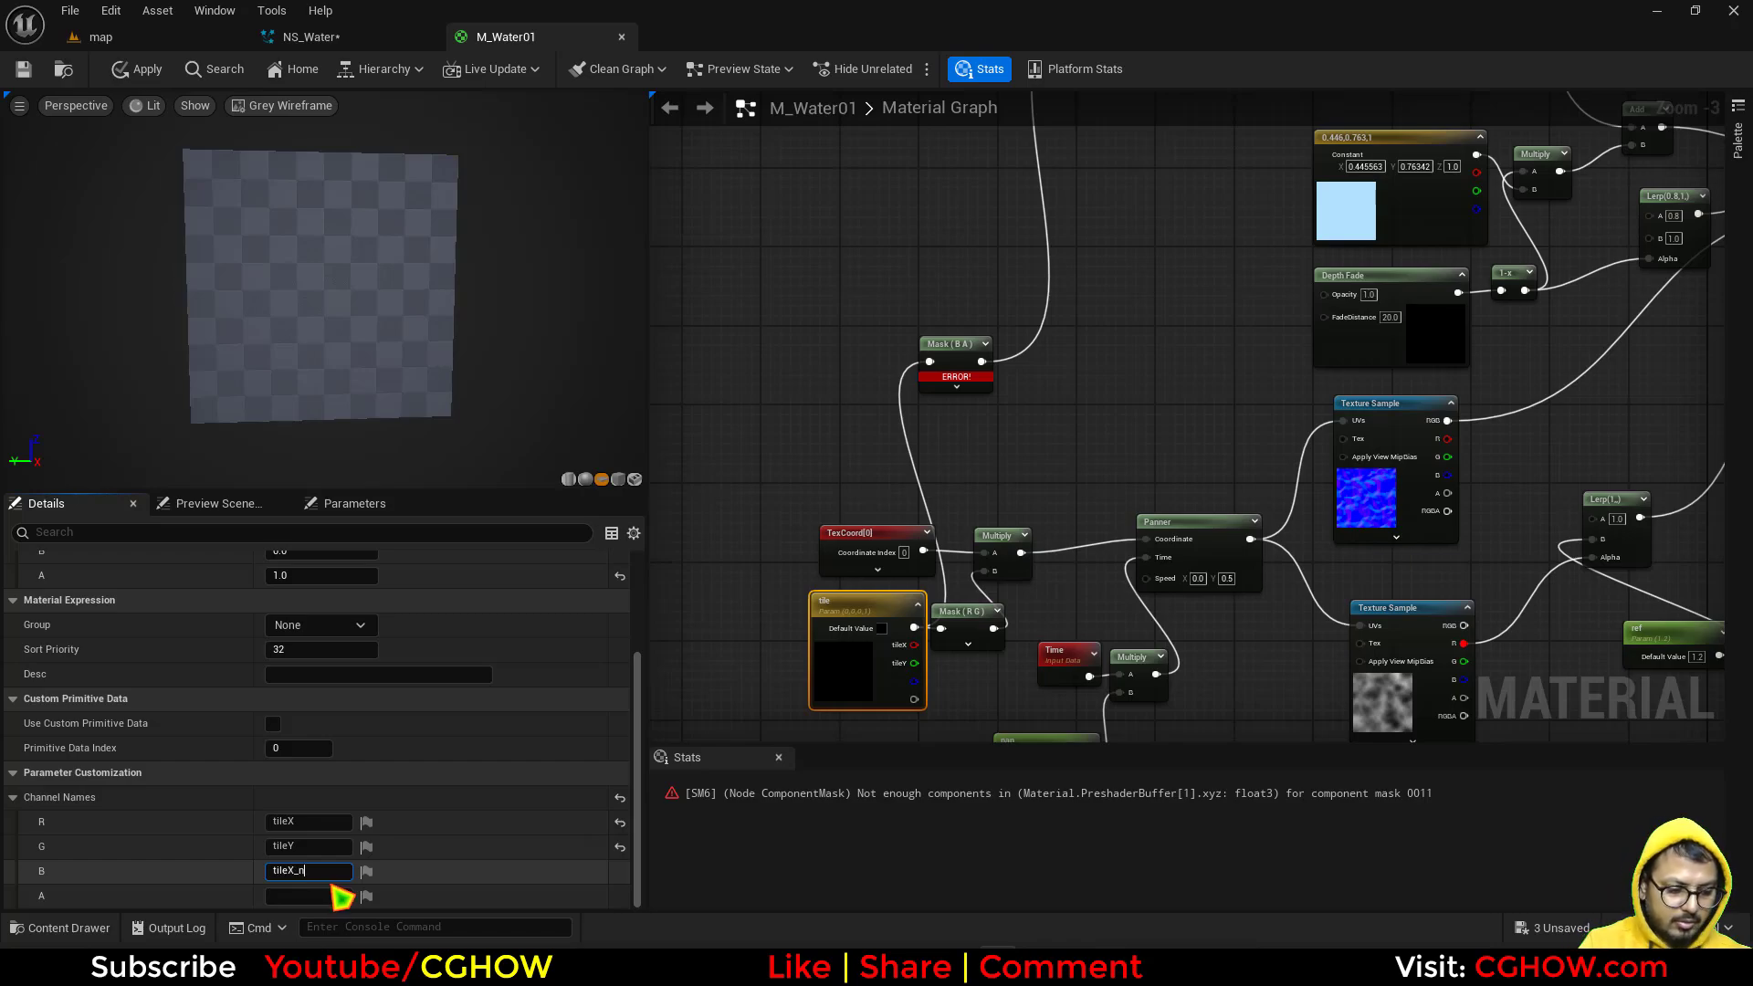
pyautogui.press('Return')
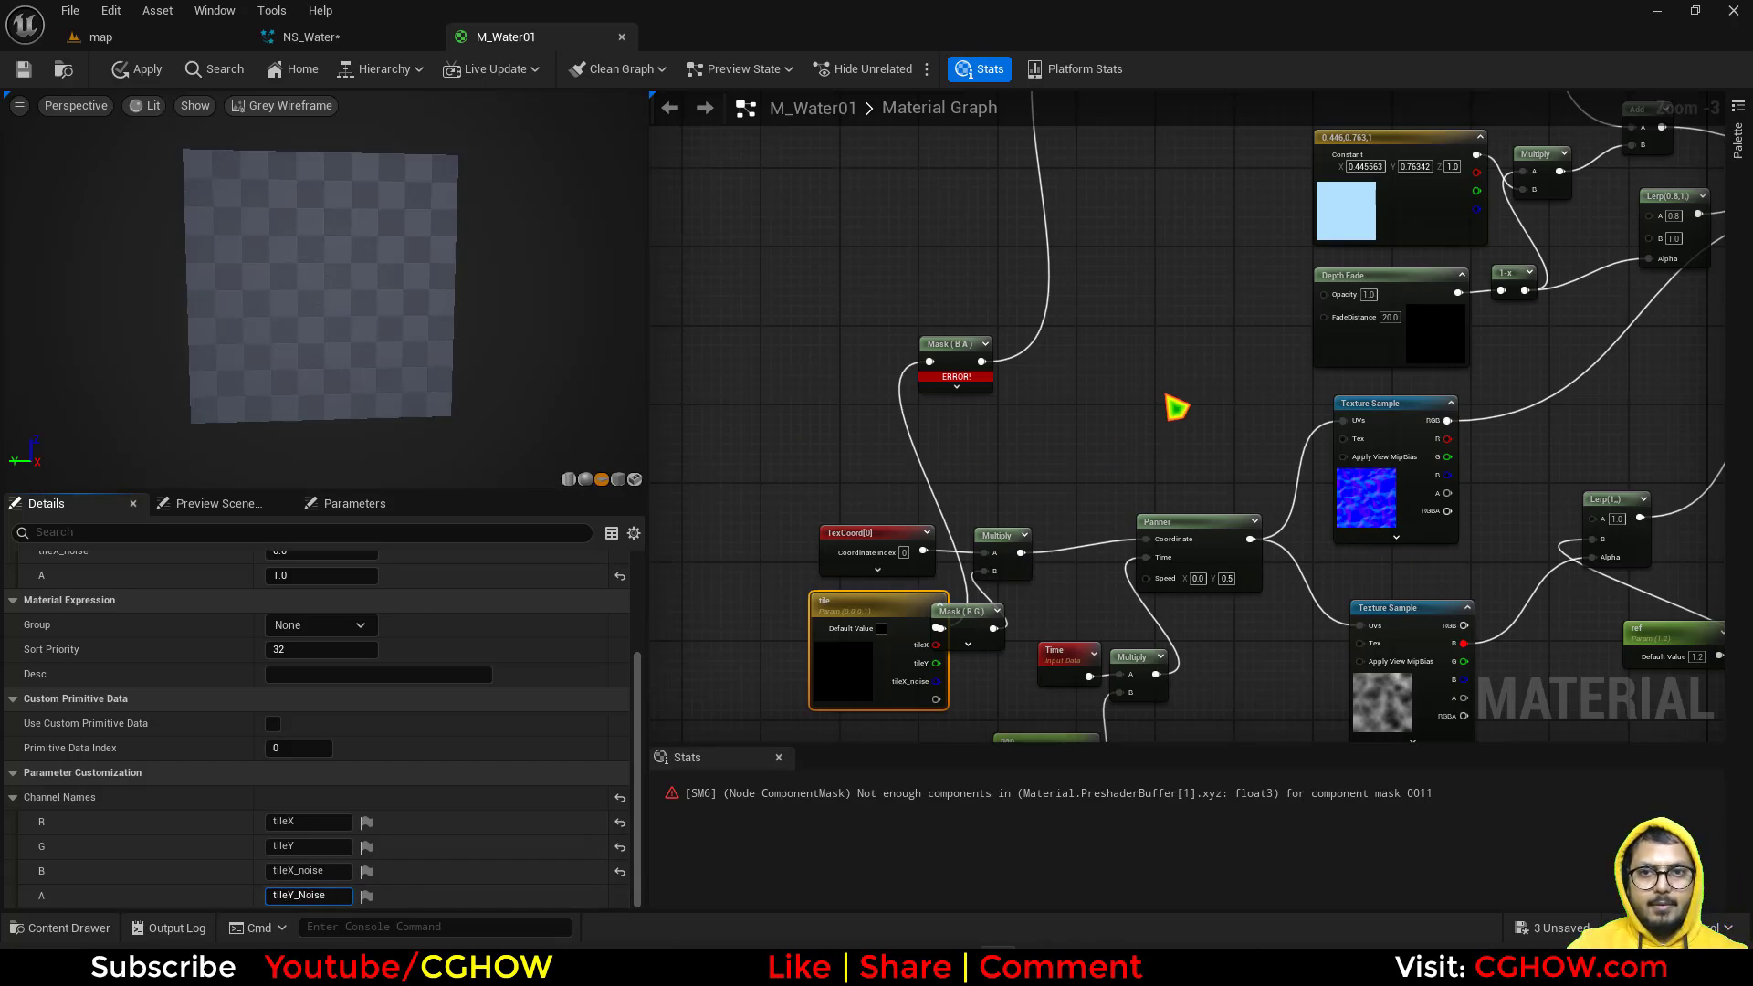
pyautogui.click(1176, 408)
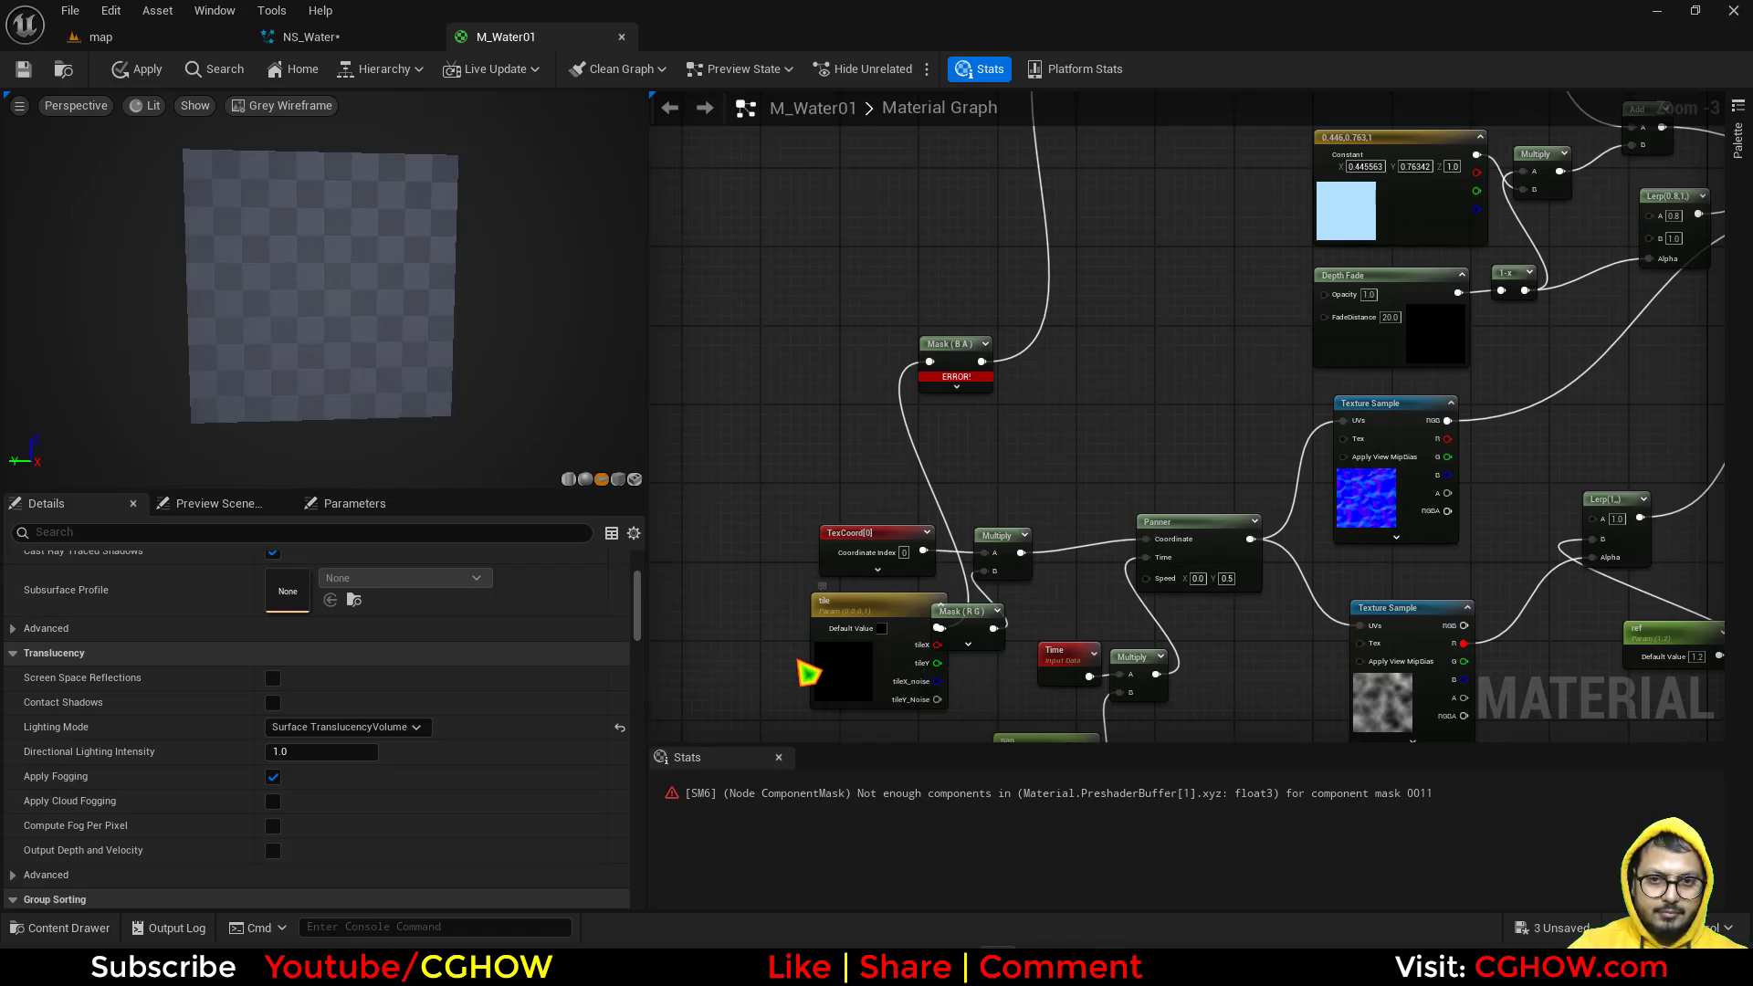
# Step: Examine the Mask (B A) node's error, its channel settings, and the tile parameter's values and connections
pyautogui.moveTo(808, 674); pyautogui.dragTo(794, 674)
pyautogui.scroll(3, 962, 692)
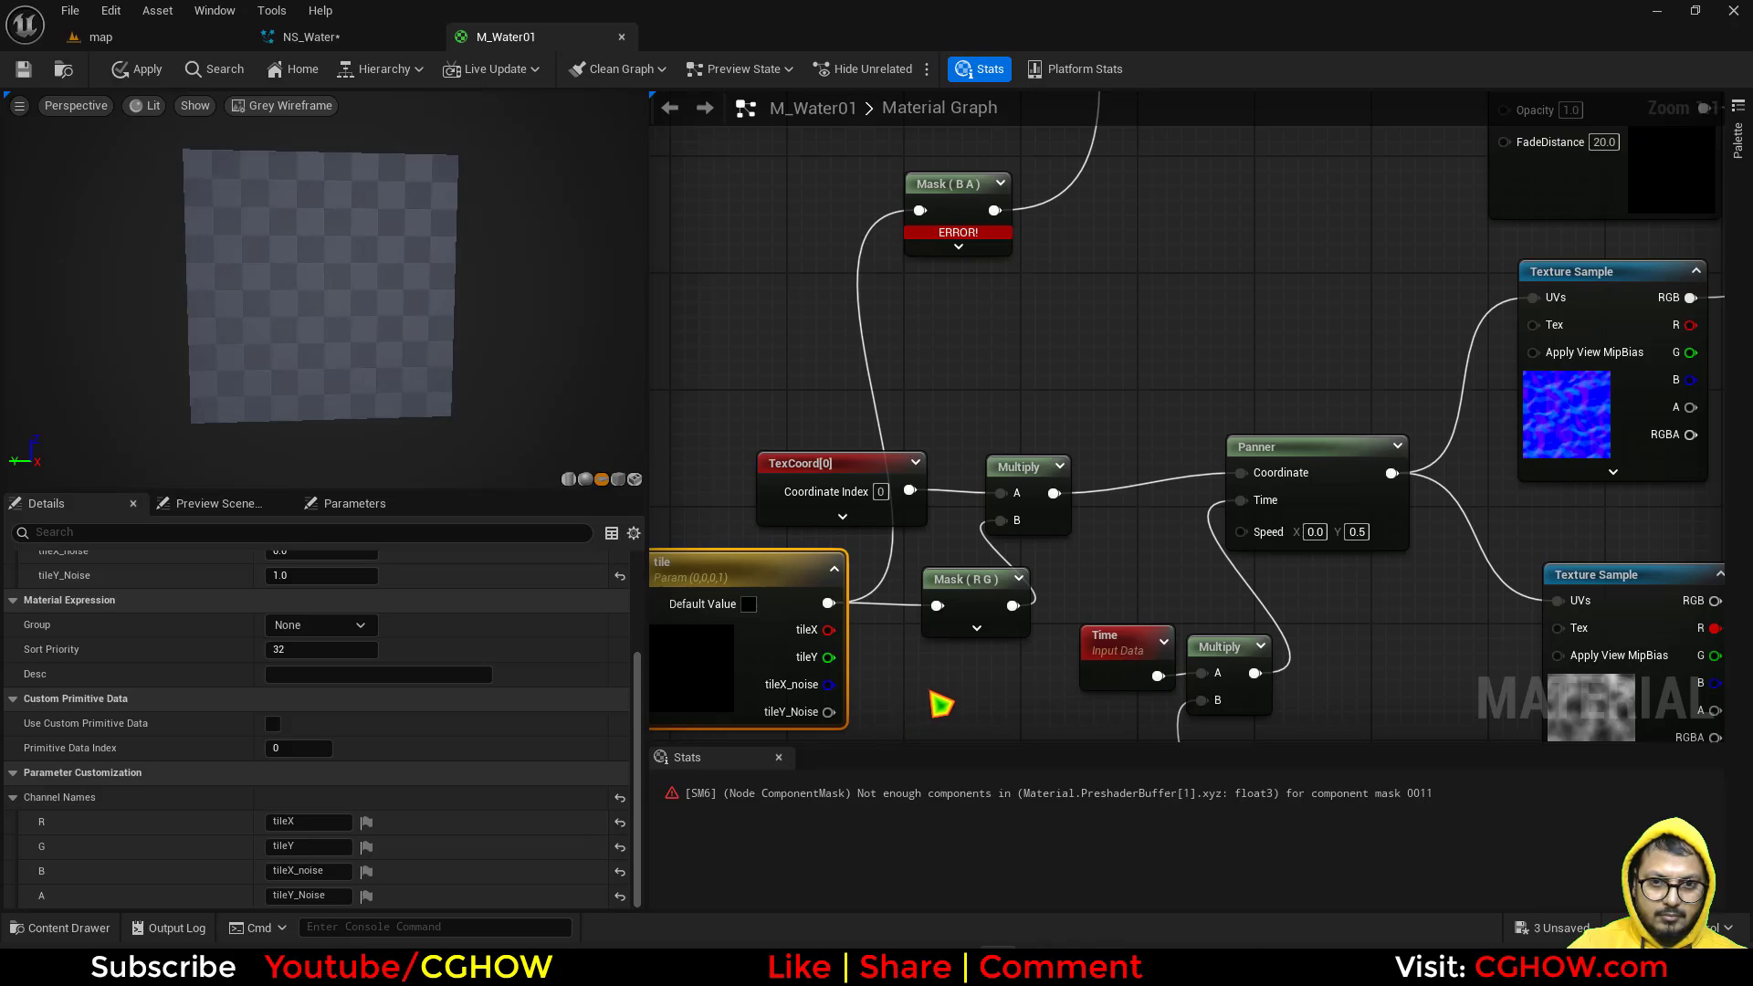
pyautogui.moveTo(996, 310); pyautogui.dragTo(1004, 384, button='right')
pyautogui.click(968, 278)
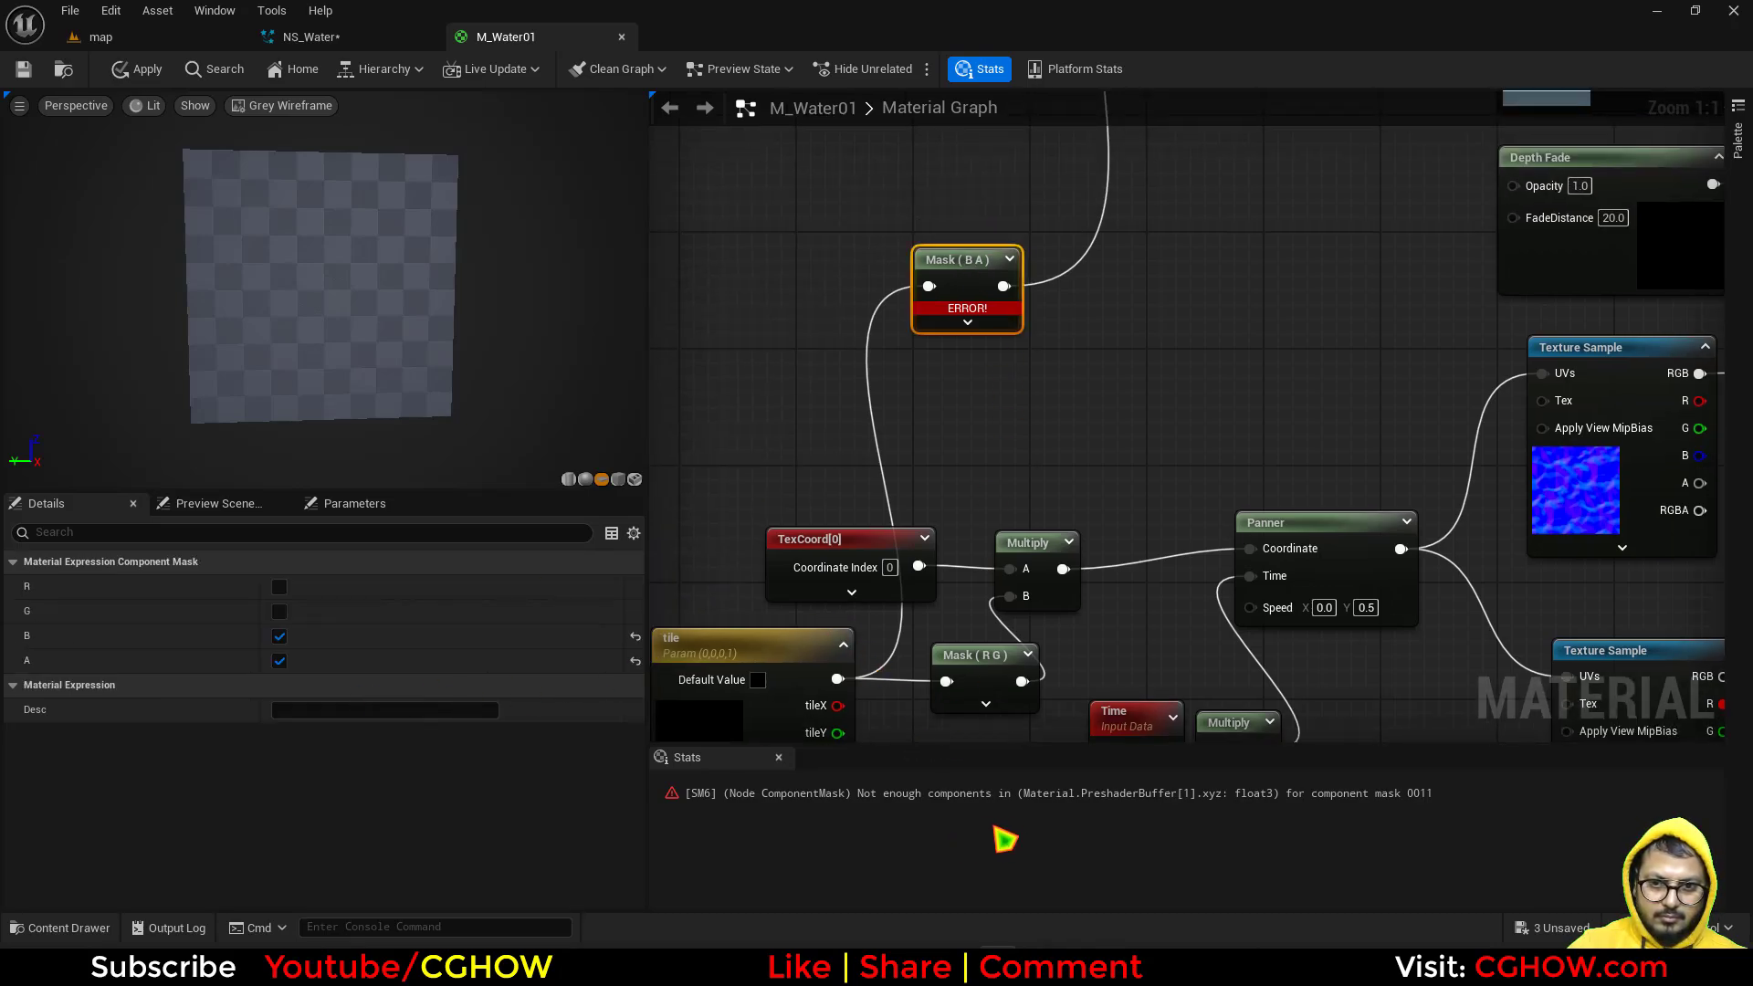
pyautogui.moveTo(950, 683); pyautogui.dragTo(1021, 575, button='right')
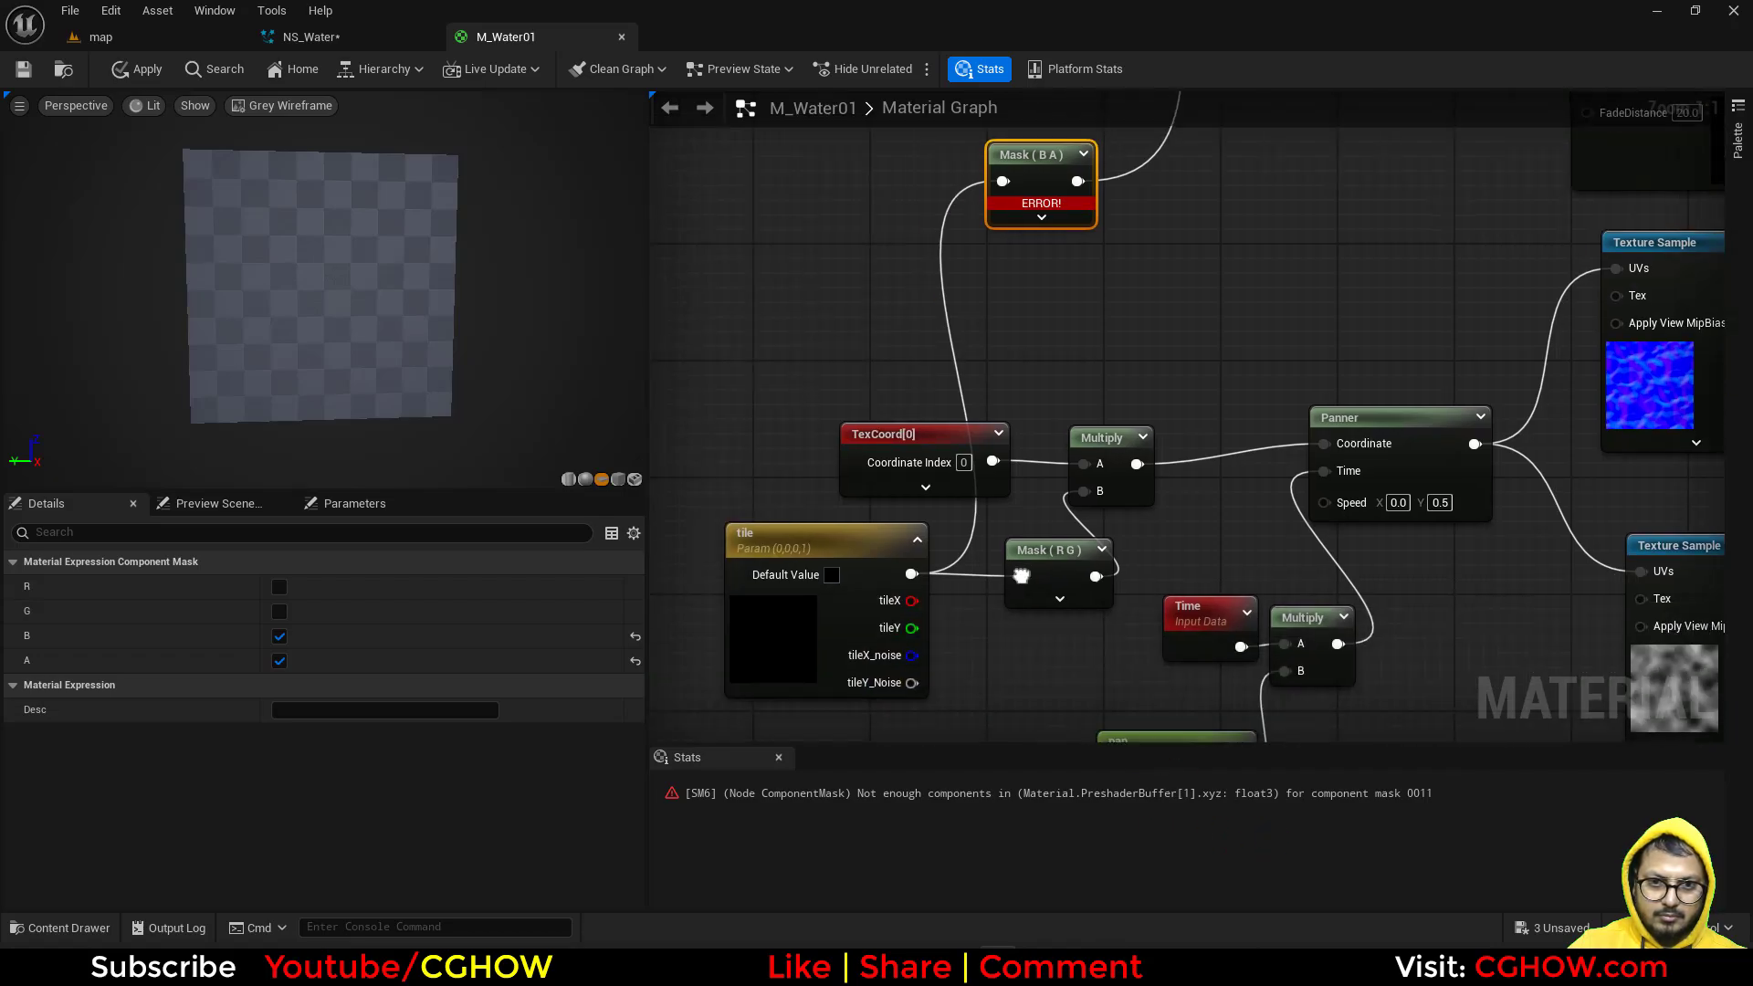
pyautogui.moveTo(792, 541); pyautogui.dragTo(807, 541)
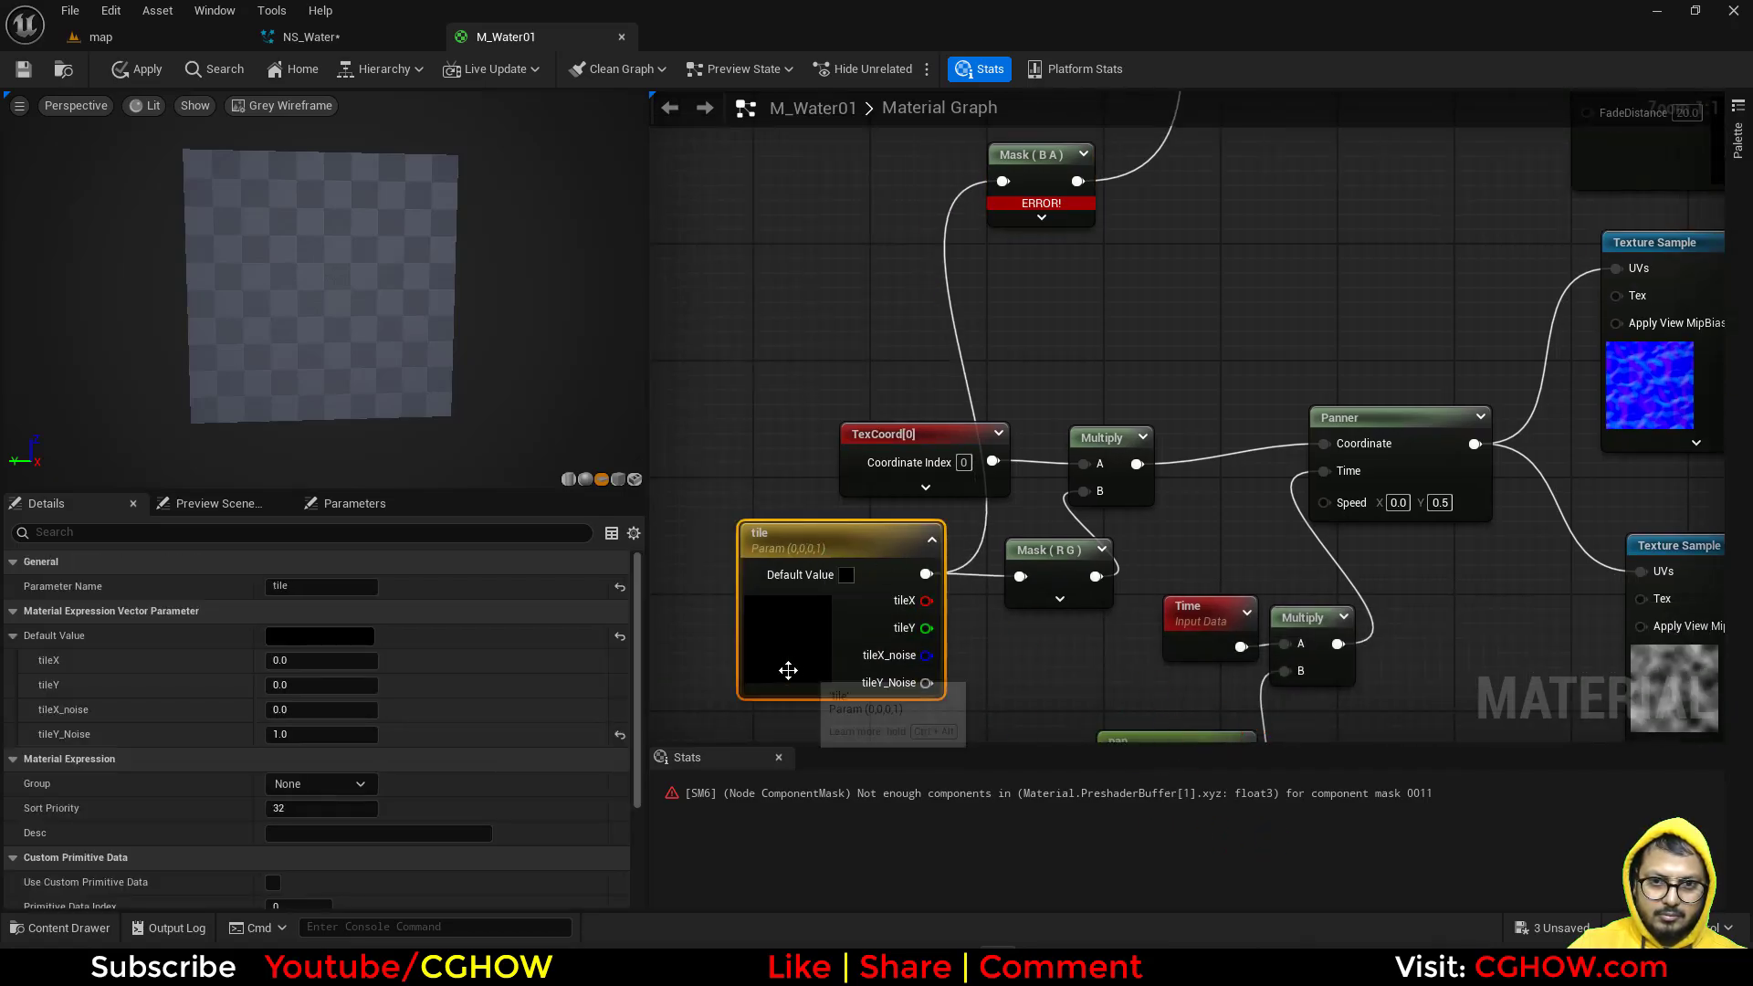
pyautogui.moveTo(788, 670); pyautogui.dragTo(730, 671)
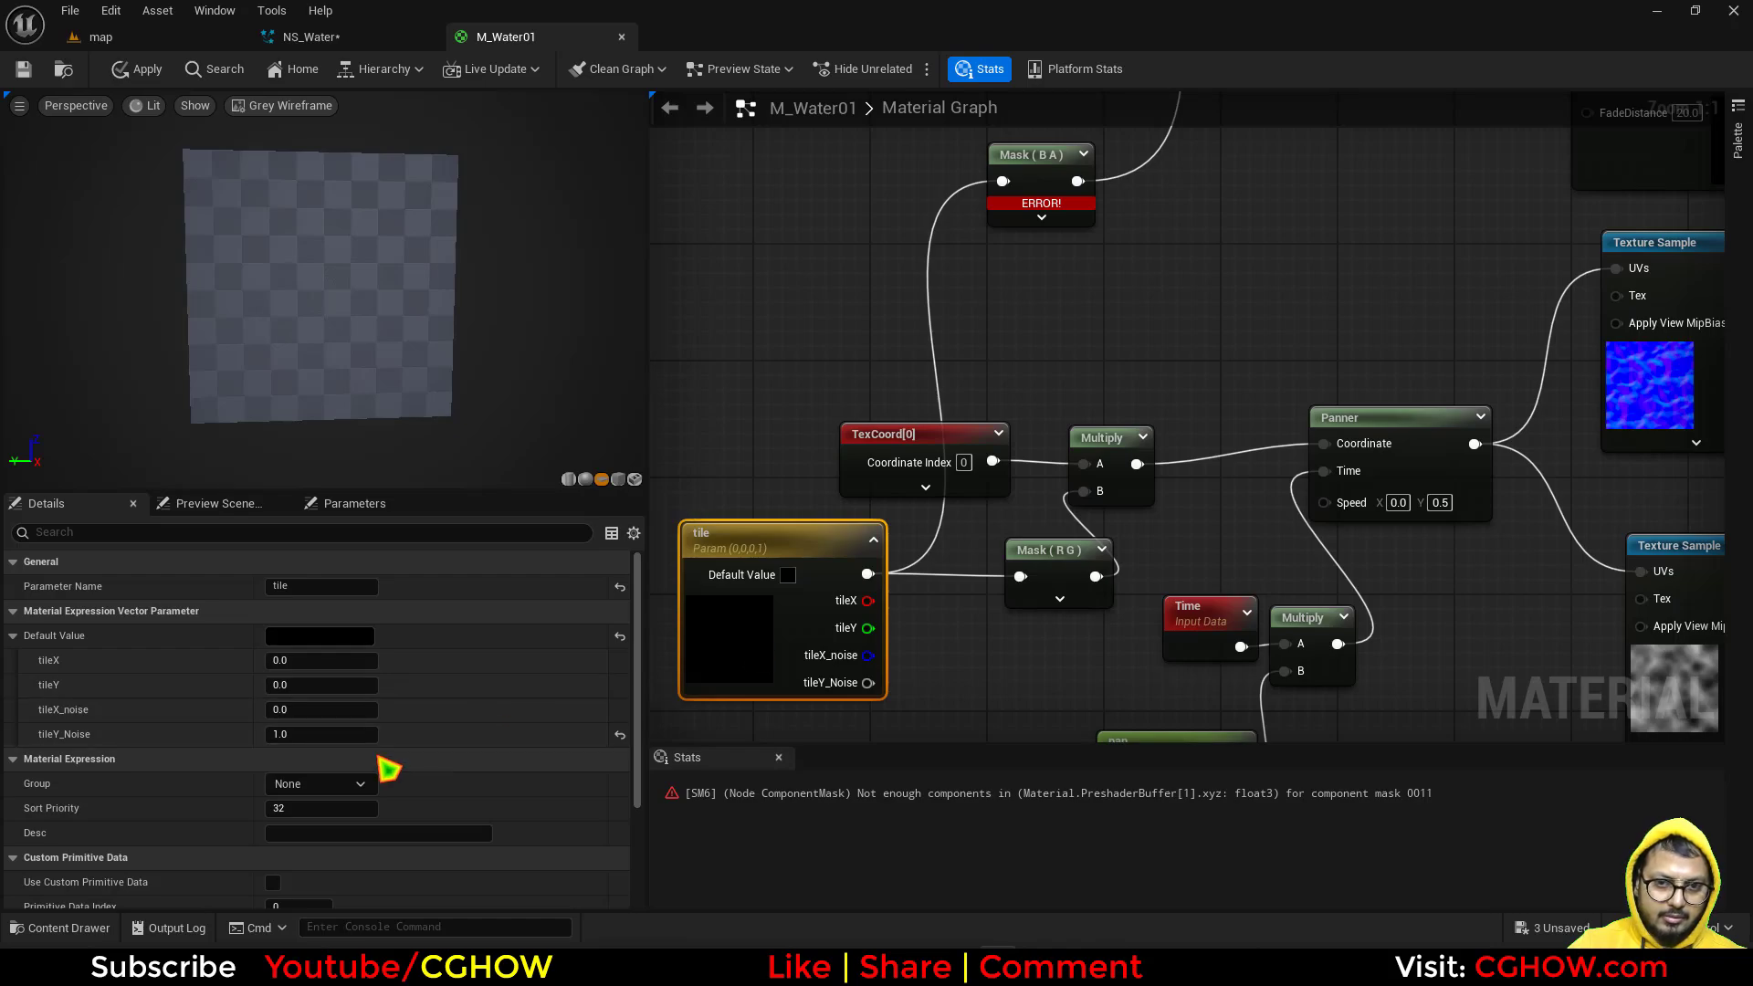
pyautogui.scroll(-1, 365, 813)
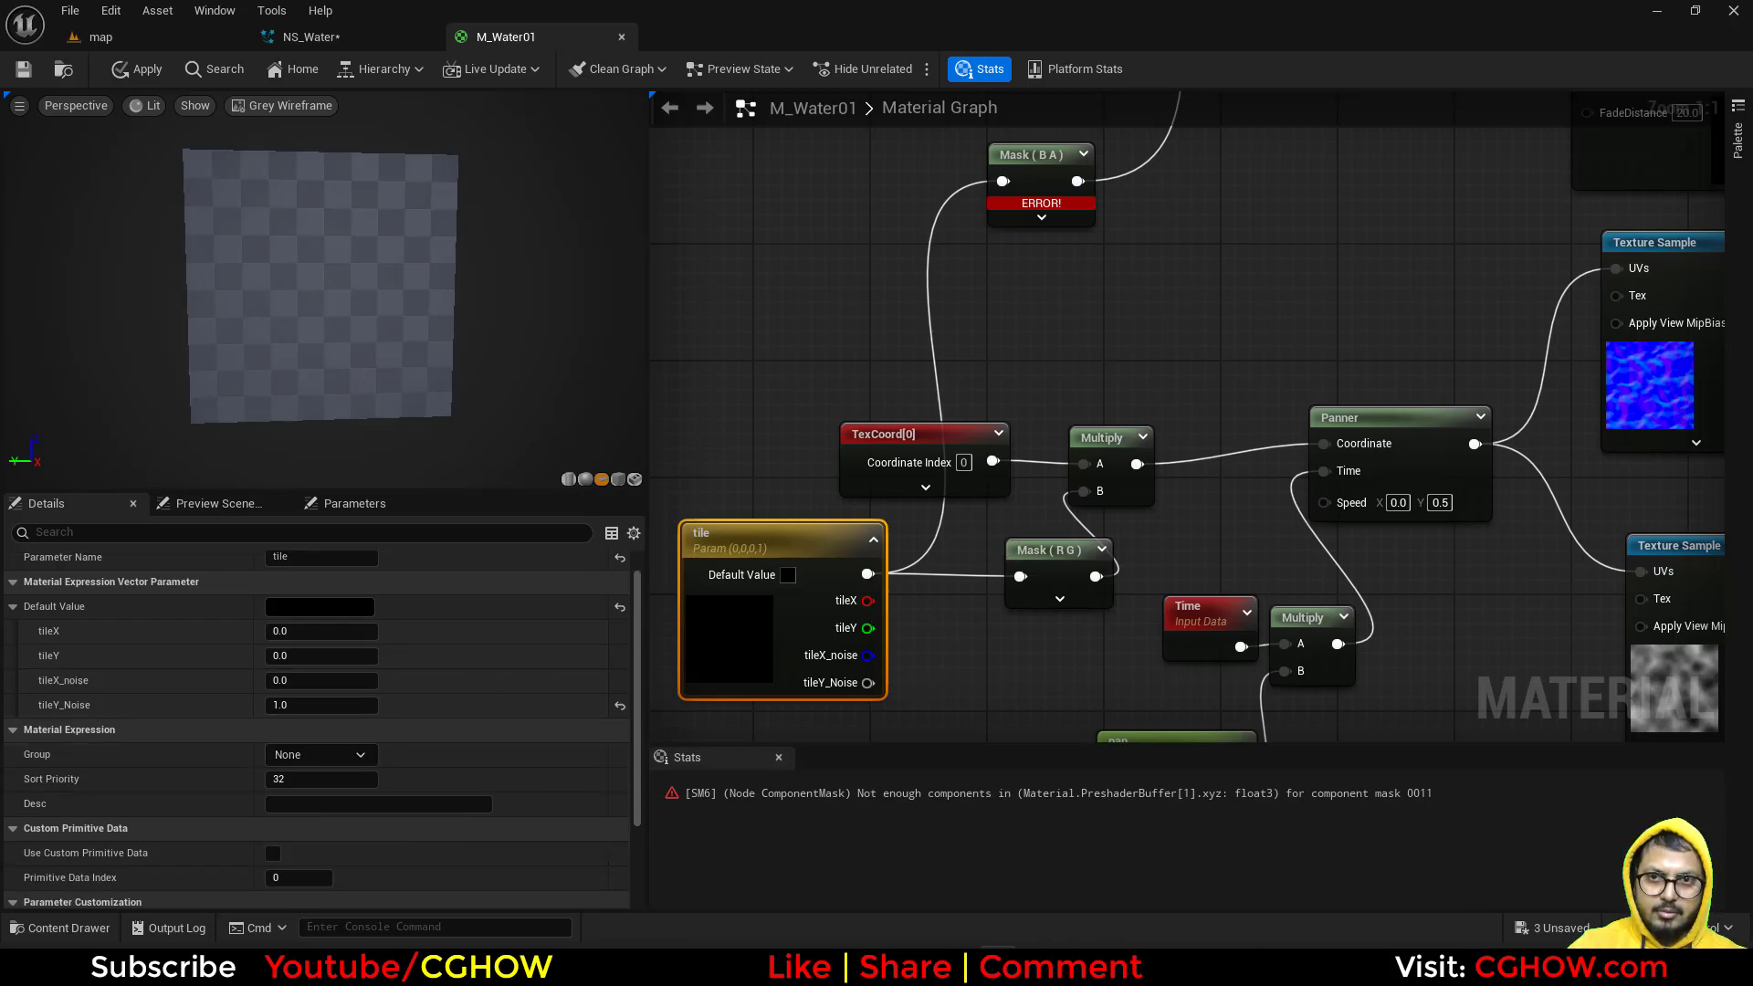
pyautogui.moveTo(1006, 576); pyautogui.dragTo(1011, 719, button='right')
pyautogui.click(1054, 315)
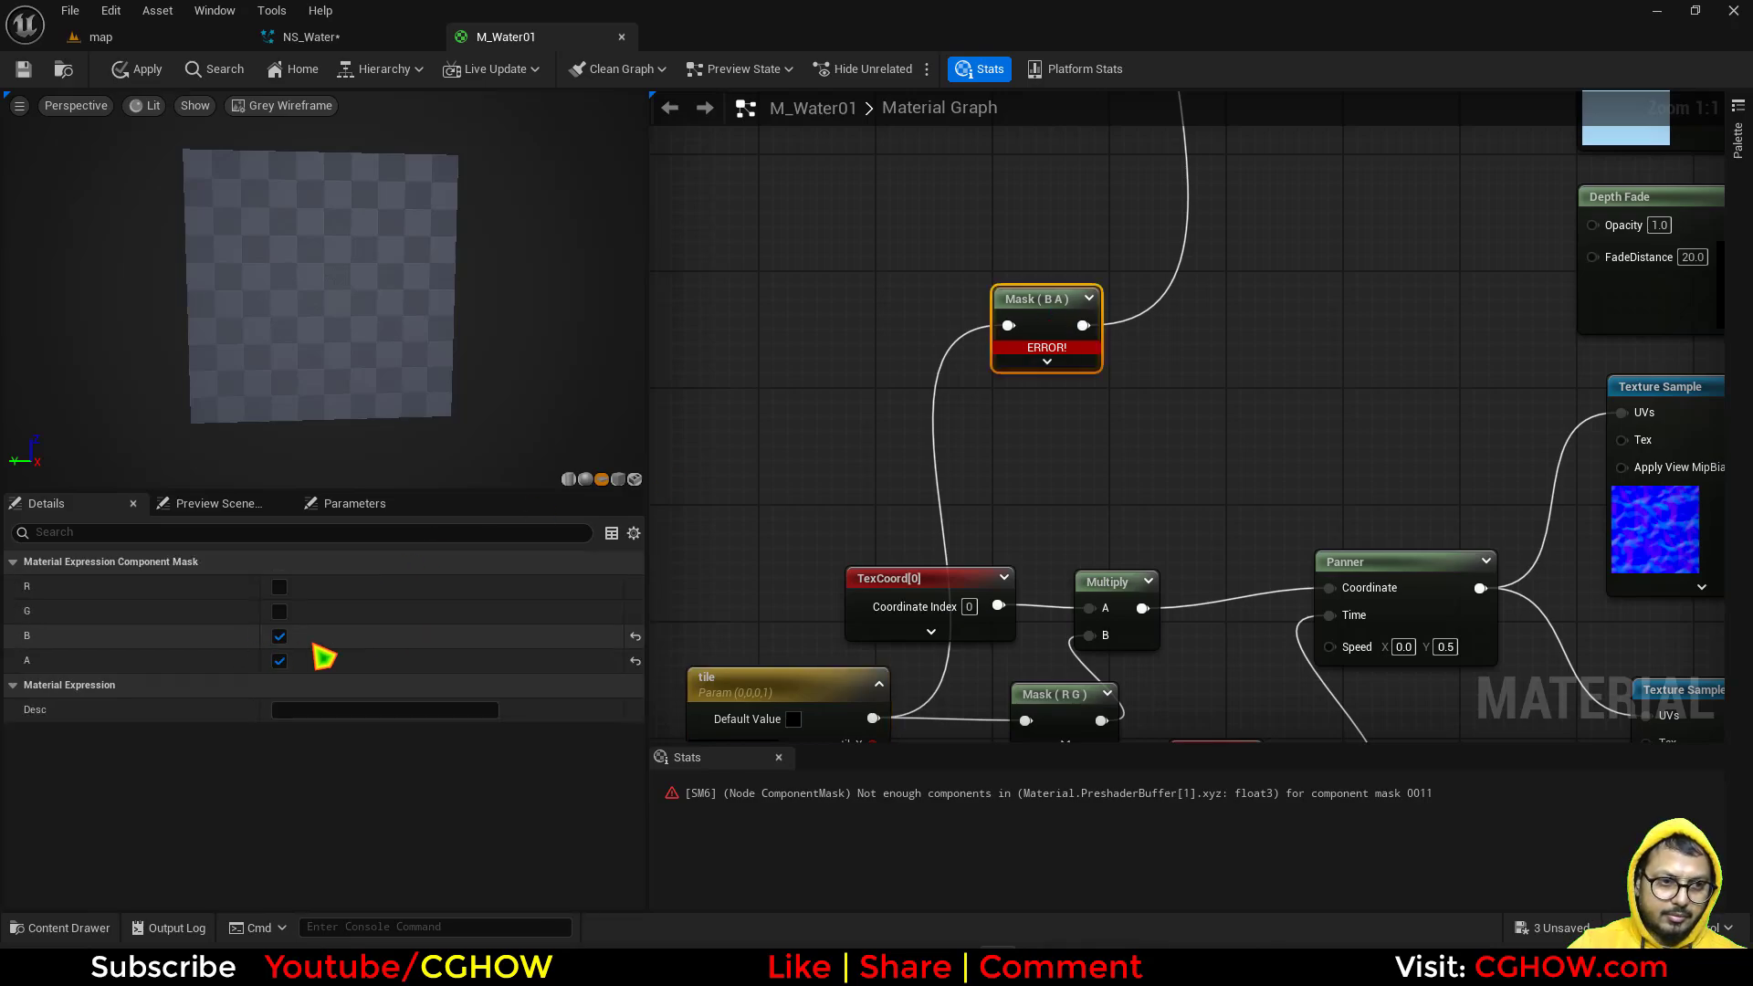
pyautogui.moveTo(1154, 466); pyautogui.dragTo(1099, 353, button='right')
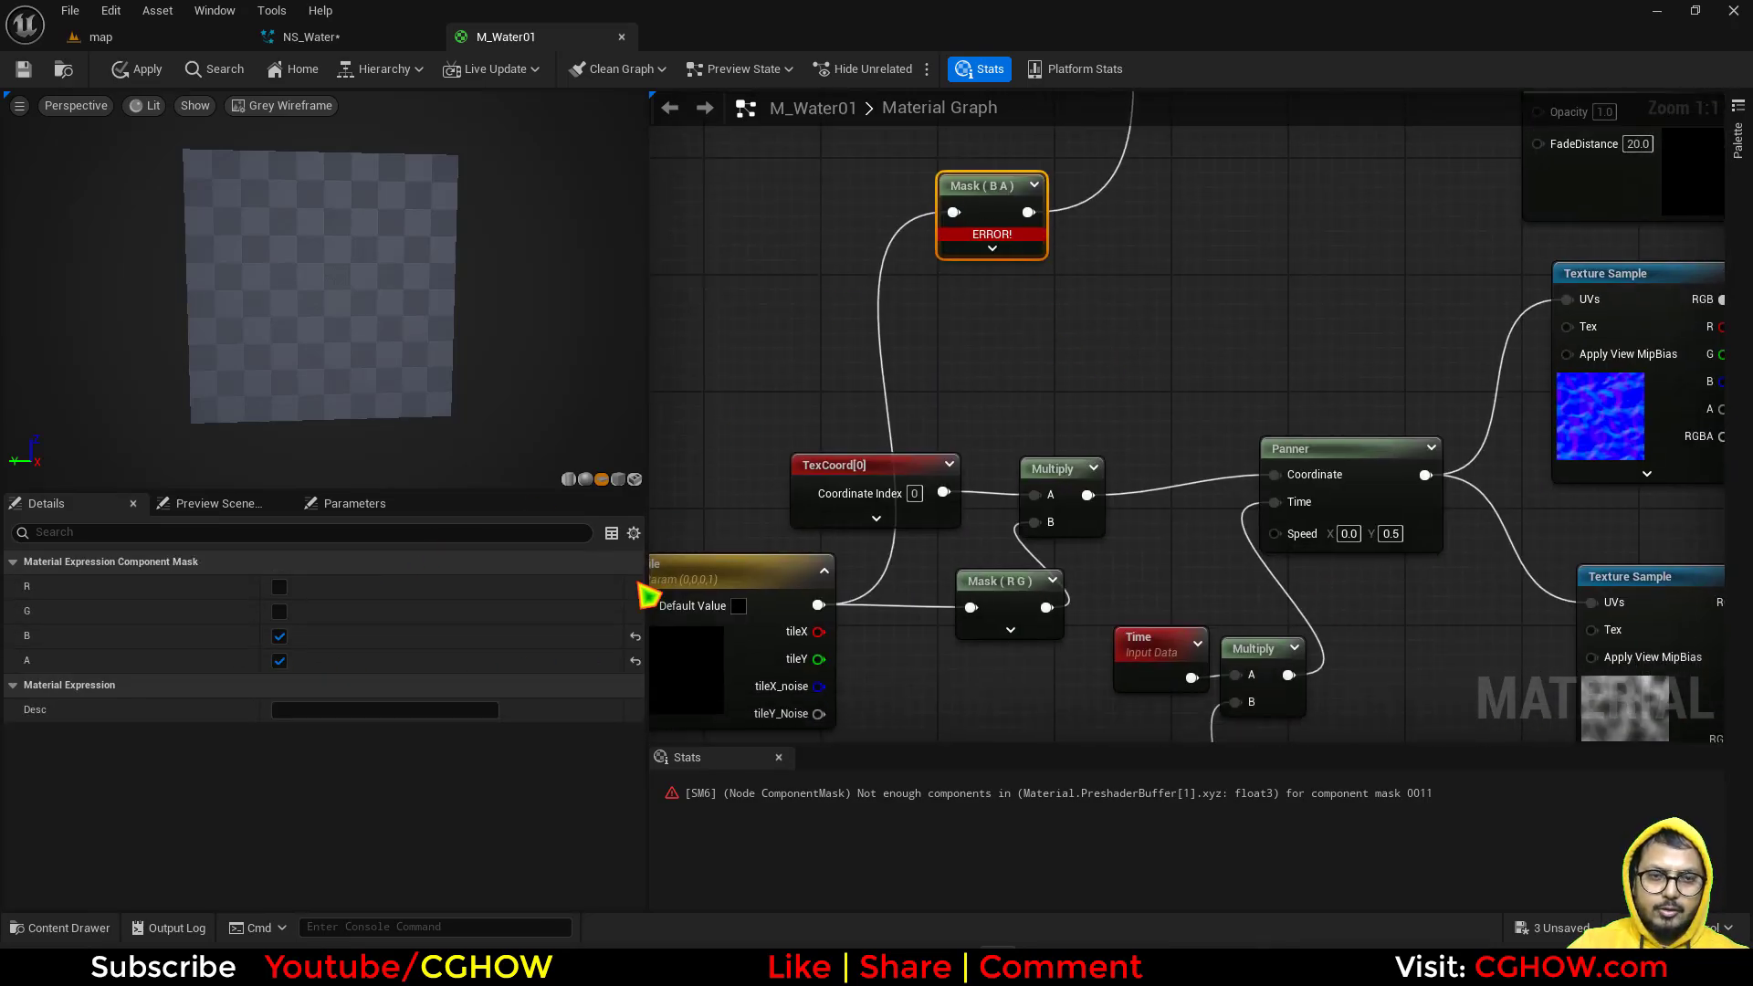
pyautogui.moveTo(832, 605); pyautogui.dragTo(943, 481, button='right')
# Step: Reset the tile parameter's B and A channel names to default and delete the Mask (B A) node
pyautogui.click(868, 530)
pyautogui.scroll(-5, 408, 858)
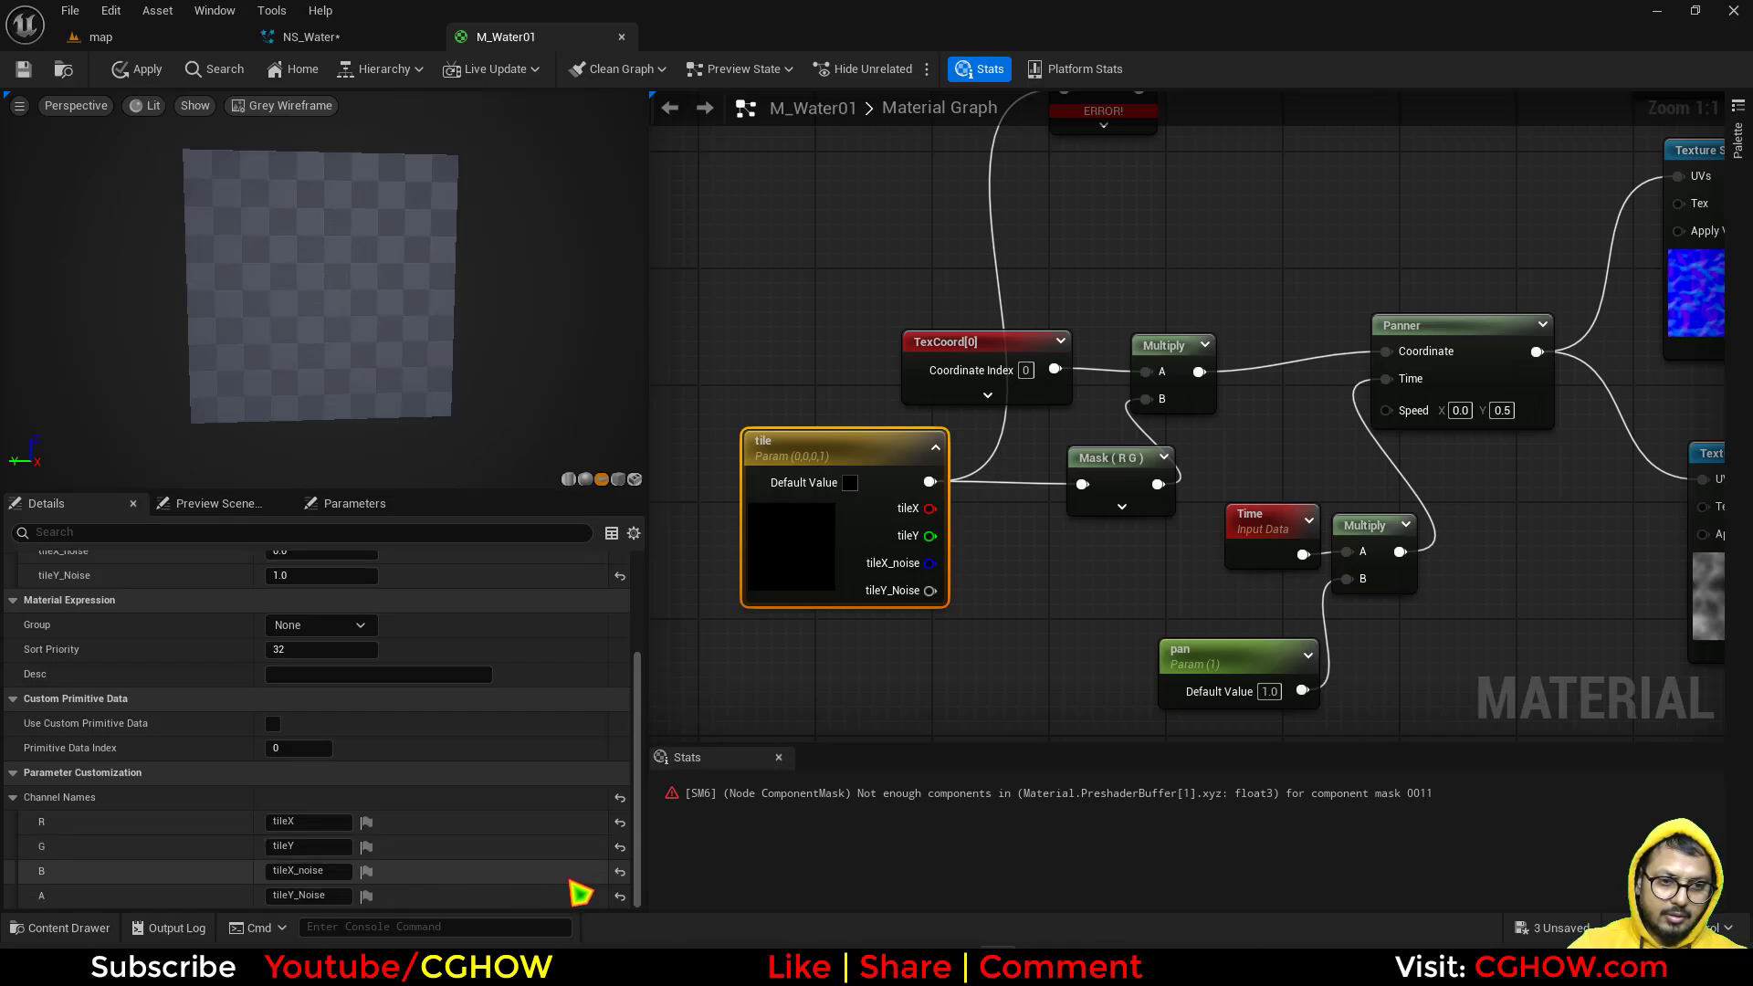
pyautogui.click(620, 896)
pyautogui.click(621, 871)
pyautogui.moveTo(1011, 355); pyautogui.dragTo(918, 834, button='right')
pyautogui.click(1017, 537)
pyautogui.press('Delete')
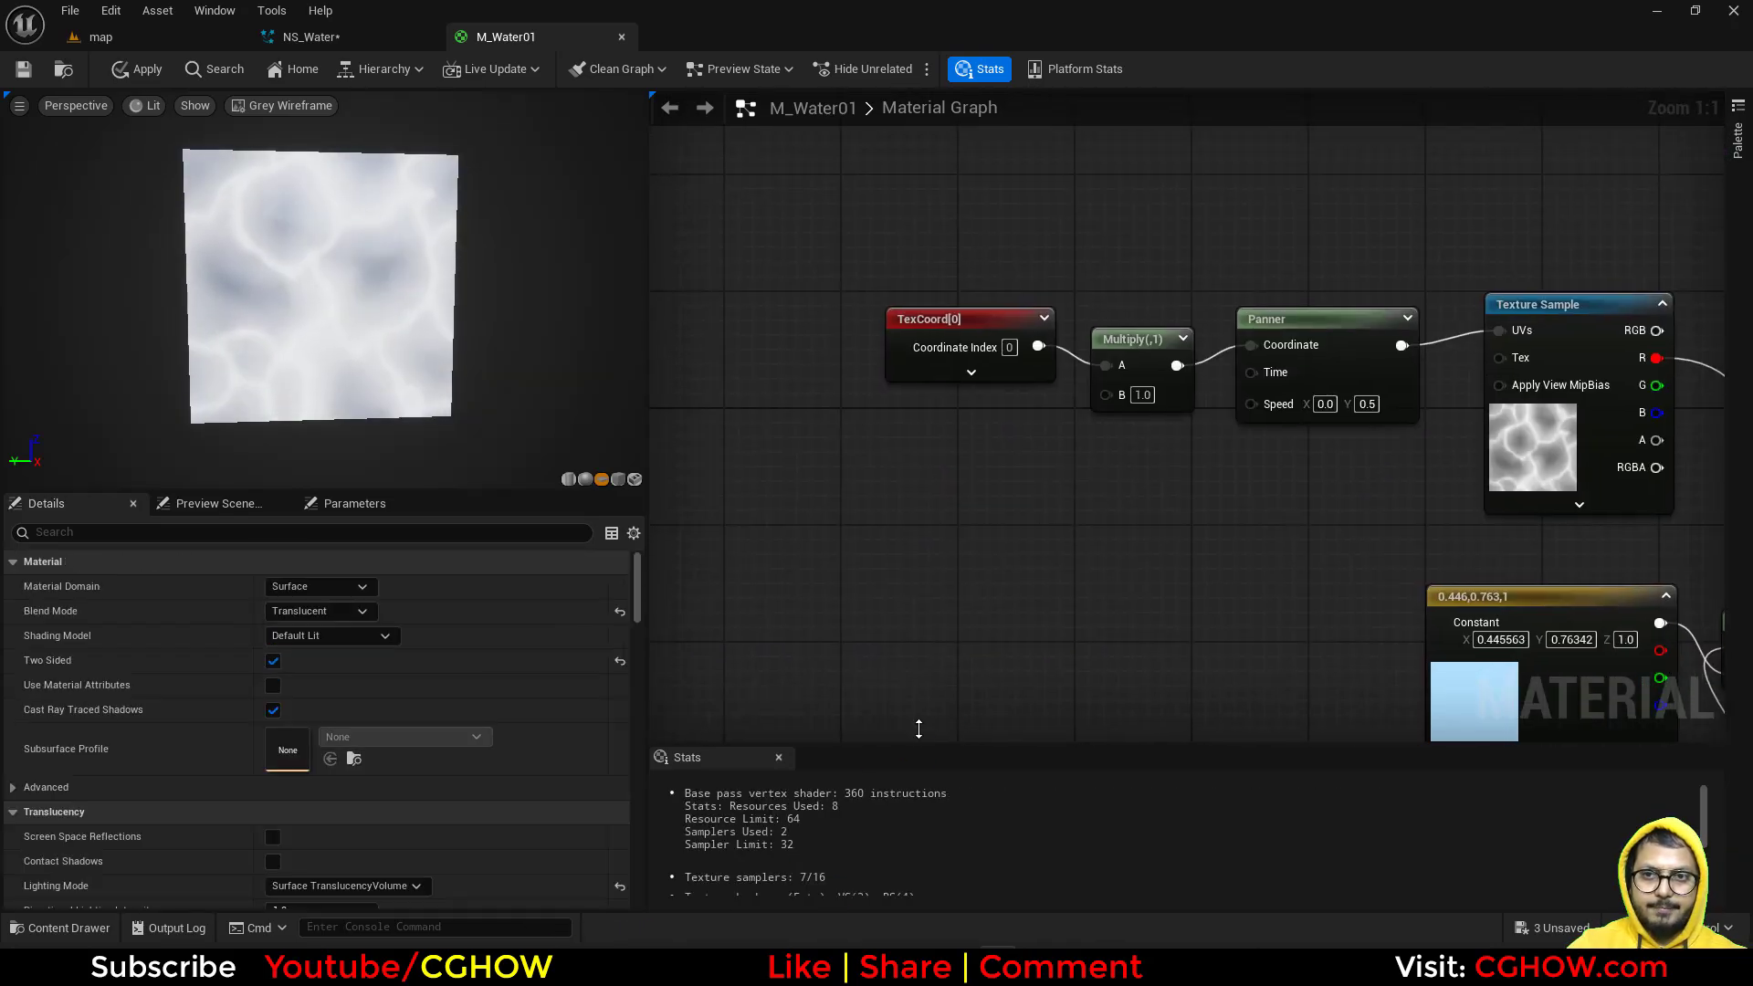
# Step: Create a scalar parameter named tilex_noise below the new TexCoord node
pyautogui.click(814, 451)
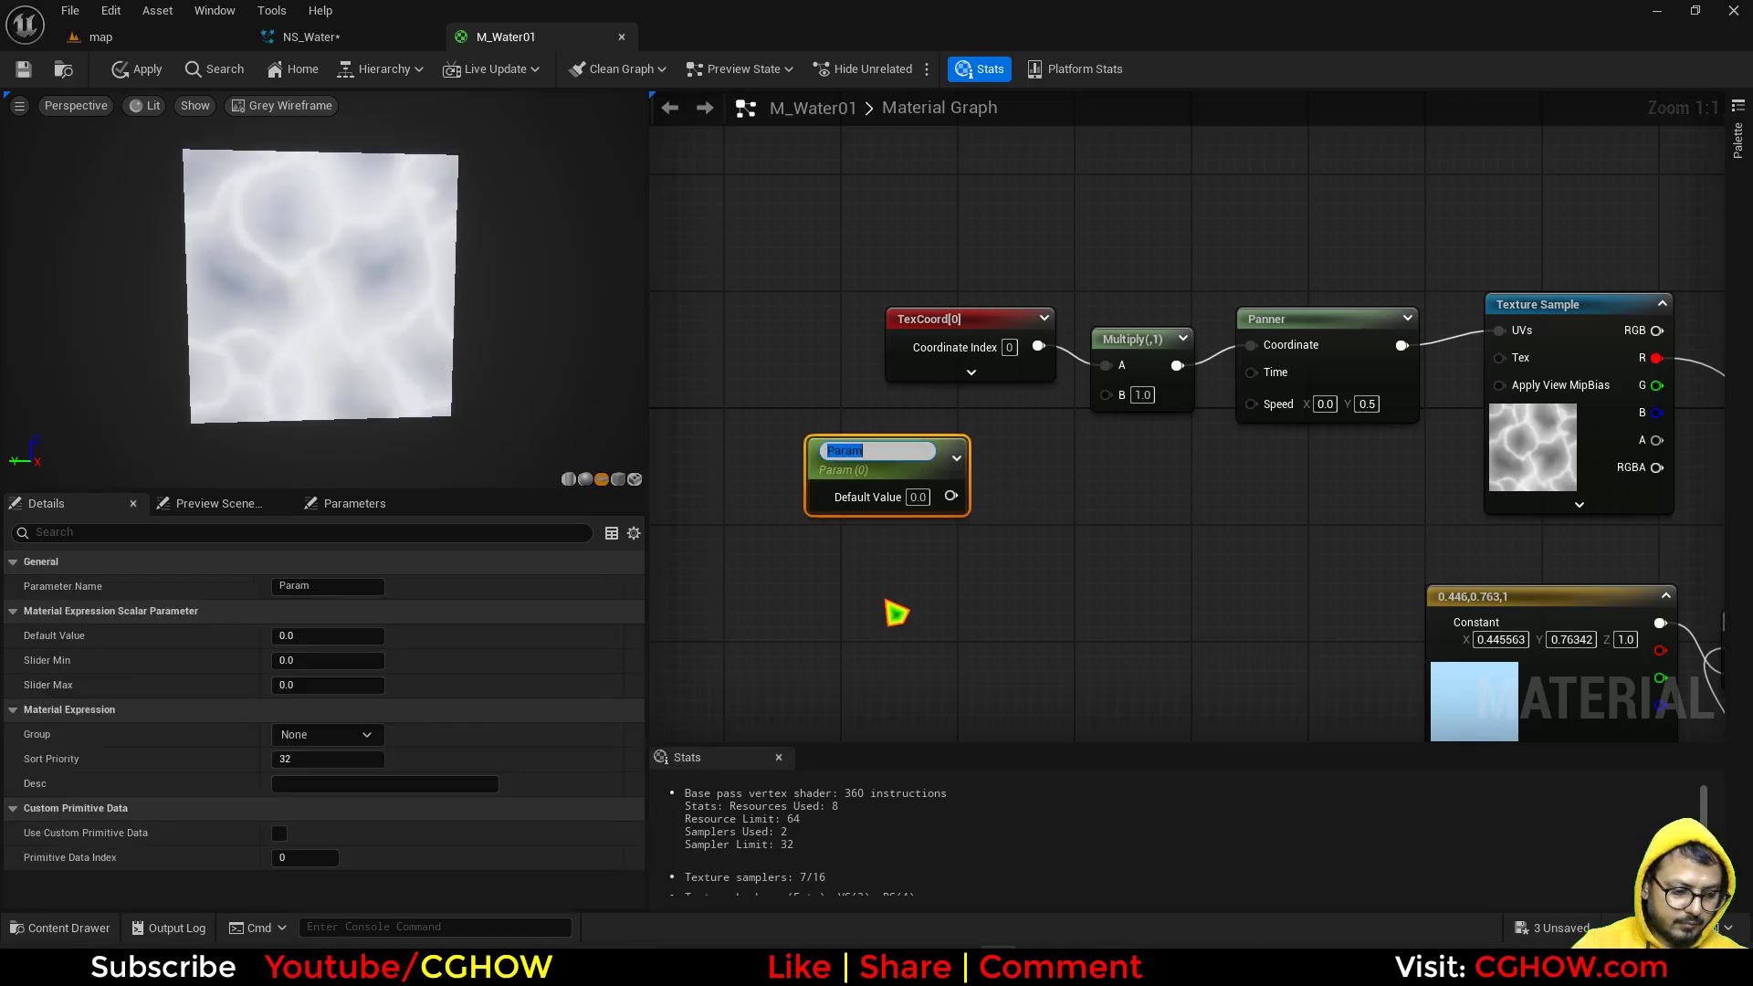
pyautogui.write('tilex_noise')
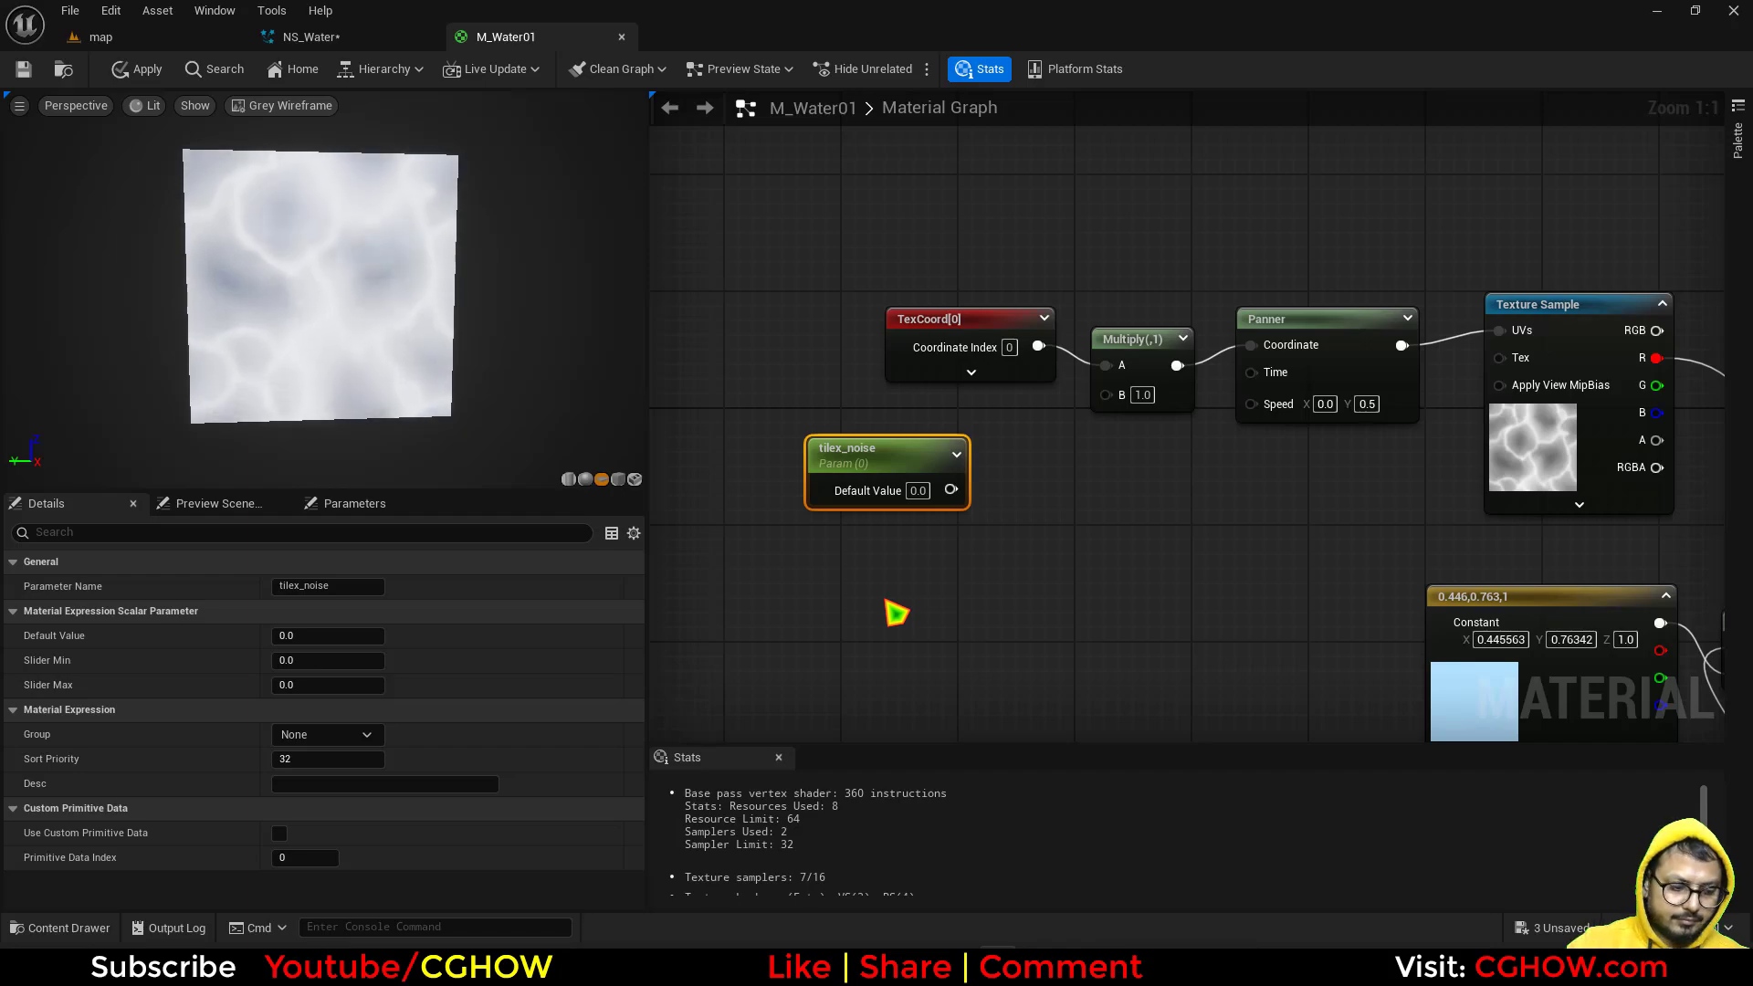
# Step: Create a scalar parameter named tiley_noise below tilex_noise and give both parameters a default value of 1
pyautogui.click(888, 606)
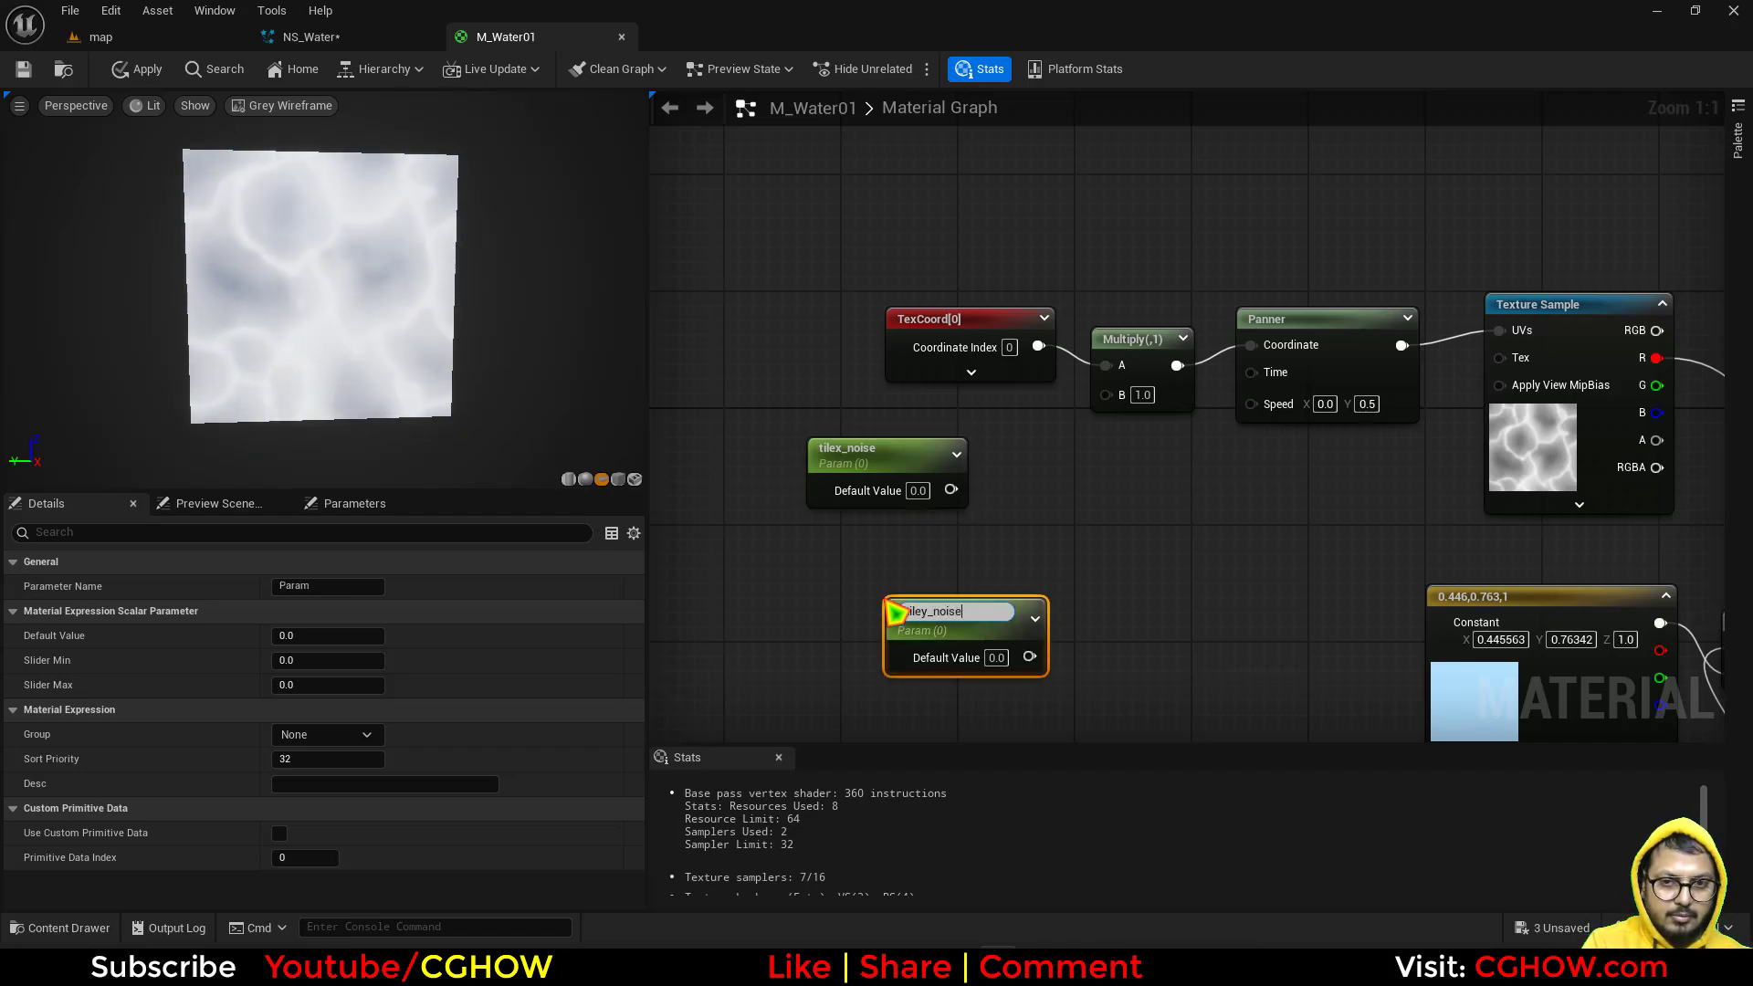
pyautogui.moveTo(1009, 614); pyautogui.dragTo(936, 598)
pyautogui.write('1')
pyautogui.press('Return')
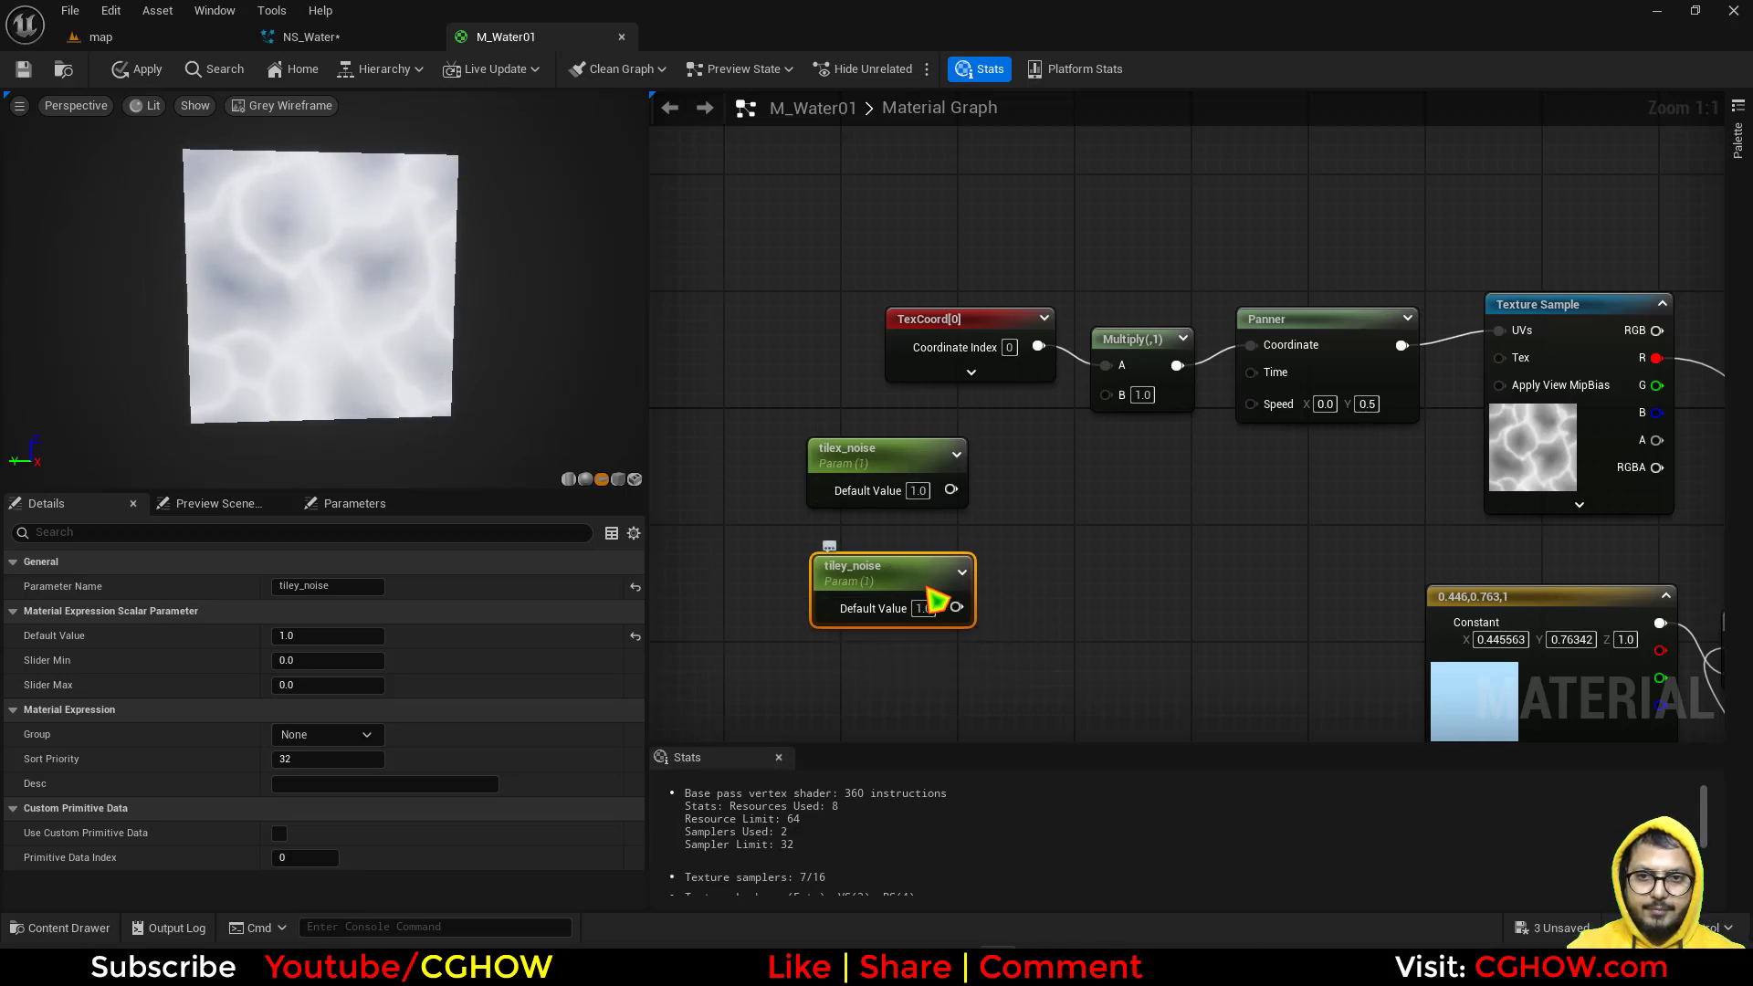
# Step: Combine tilex_noise (A) and tiley_noise (B) in an AppendVector node and connect it to the noise Multiply's B input
pyautogui.rightClick(1115, 440)
pyautogui.write('app')
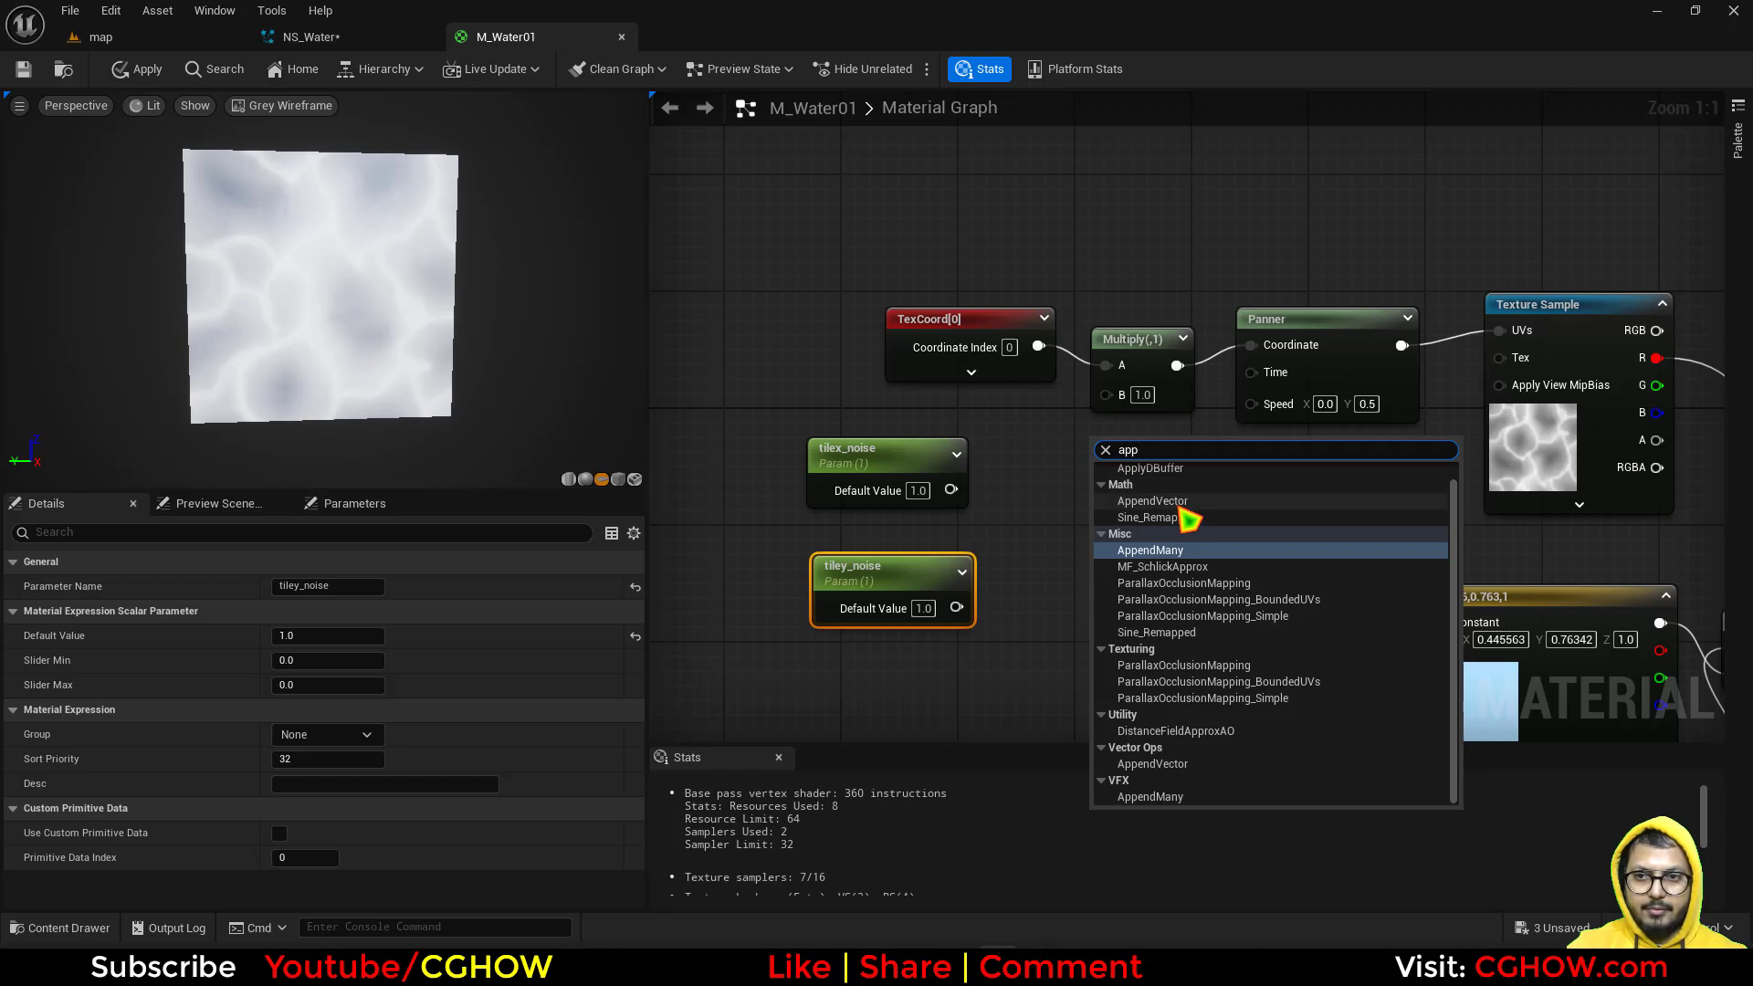
pyautogui.click(1180, 506)
pyautogui.moveTo(952, 490); pyautogui.dragTo(974, 607)
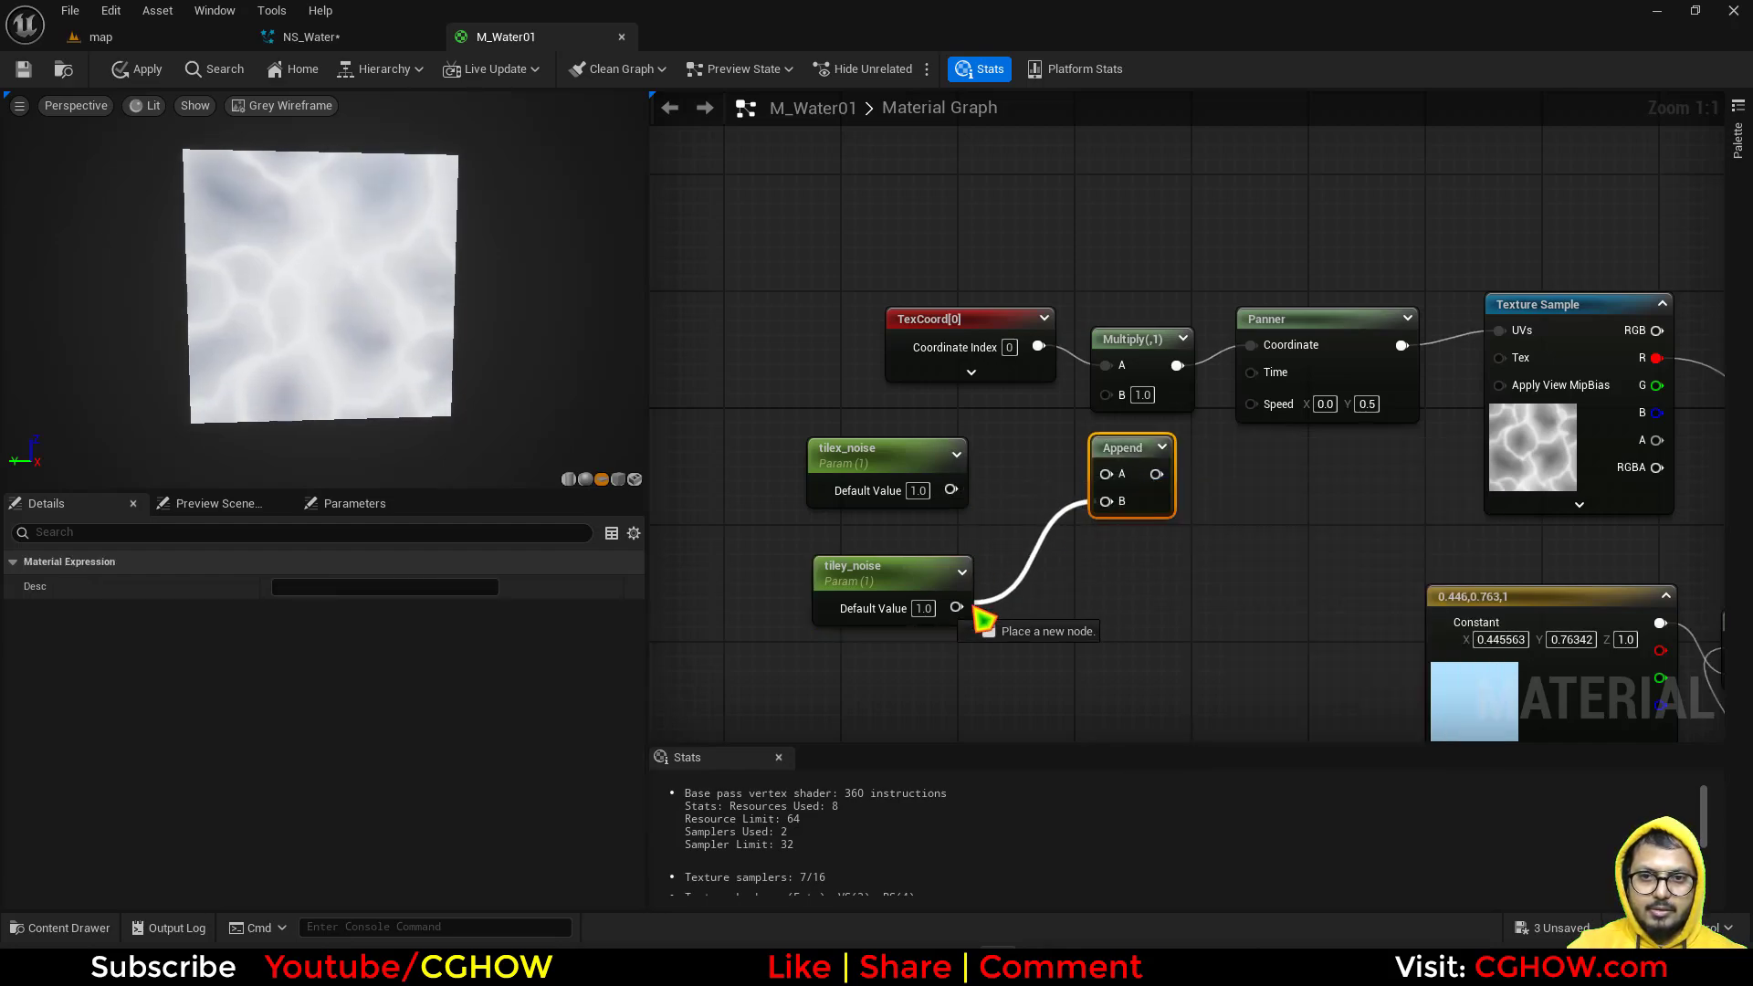
pyautogui.moveTo(952, 493); pyautogui.dragTo(1106, 474)
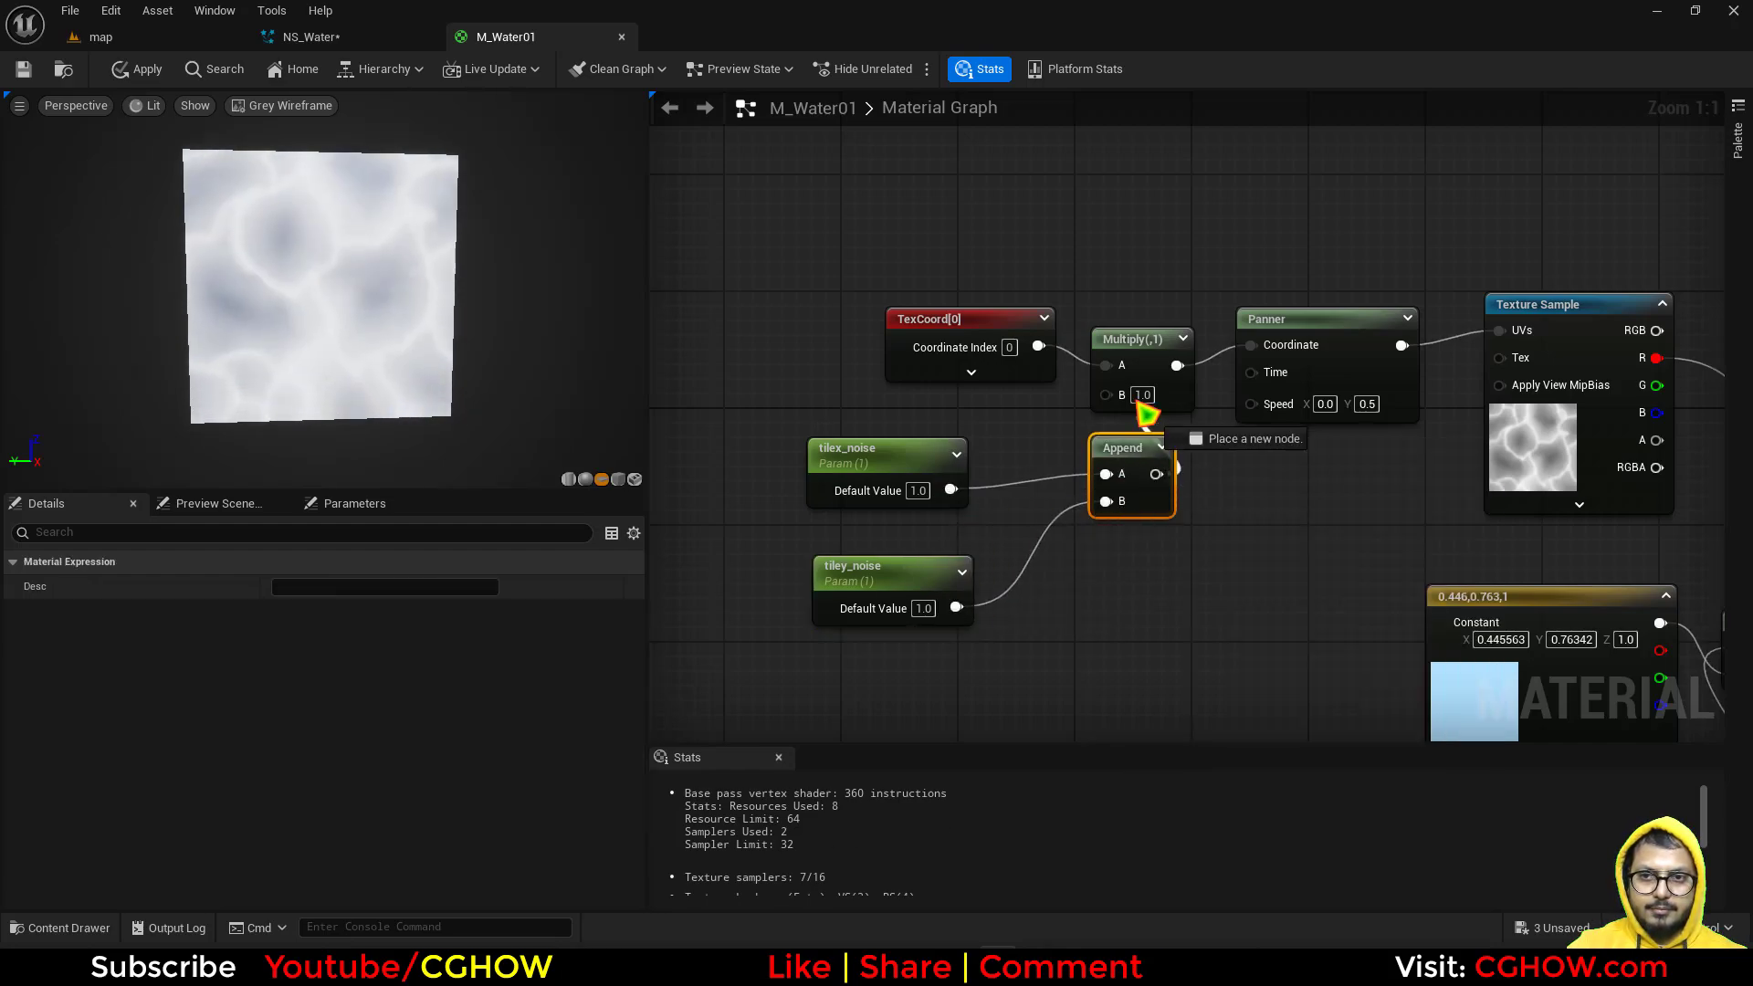
pyautogui.moveTo(1118, 407); pyautogui.dragTo(1114, 400)
# Step: Connect the Multiply of Time and pan to the noise Panner's Time input as well, and save the material
pyautogui.scroll(-5, 1114, 400)
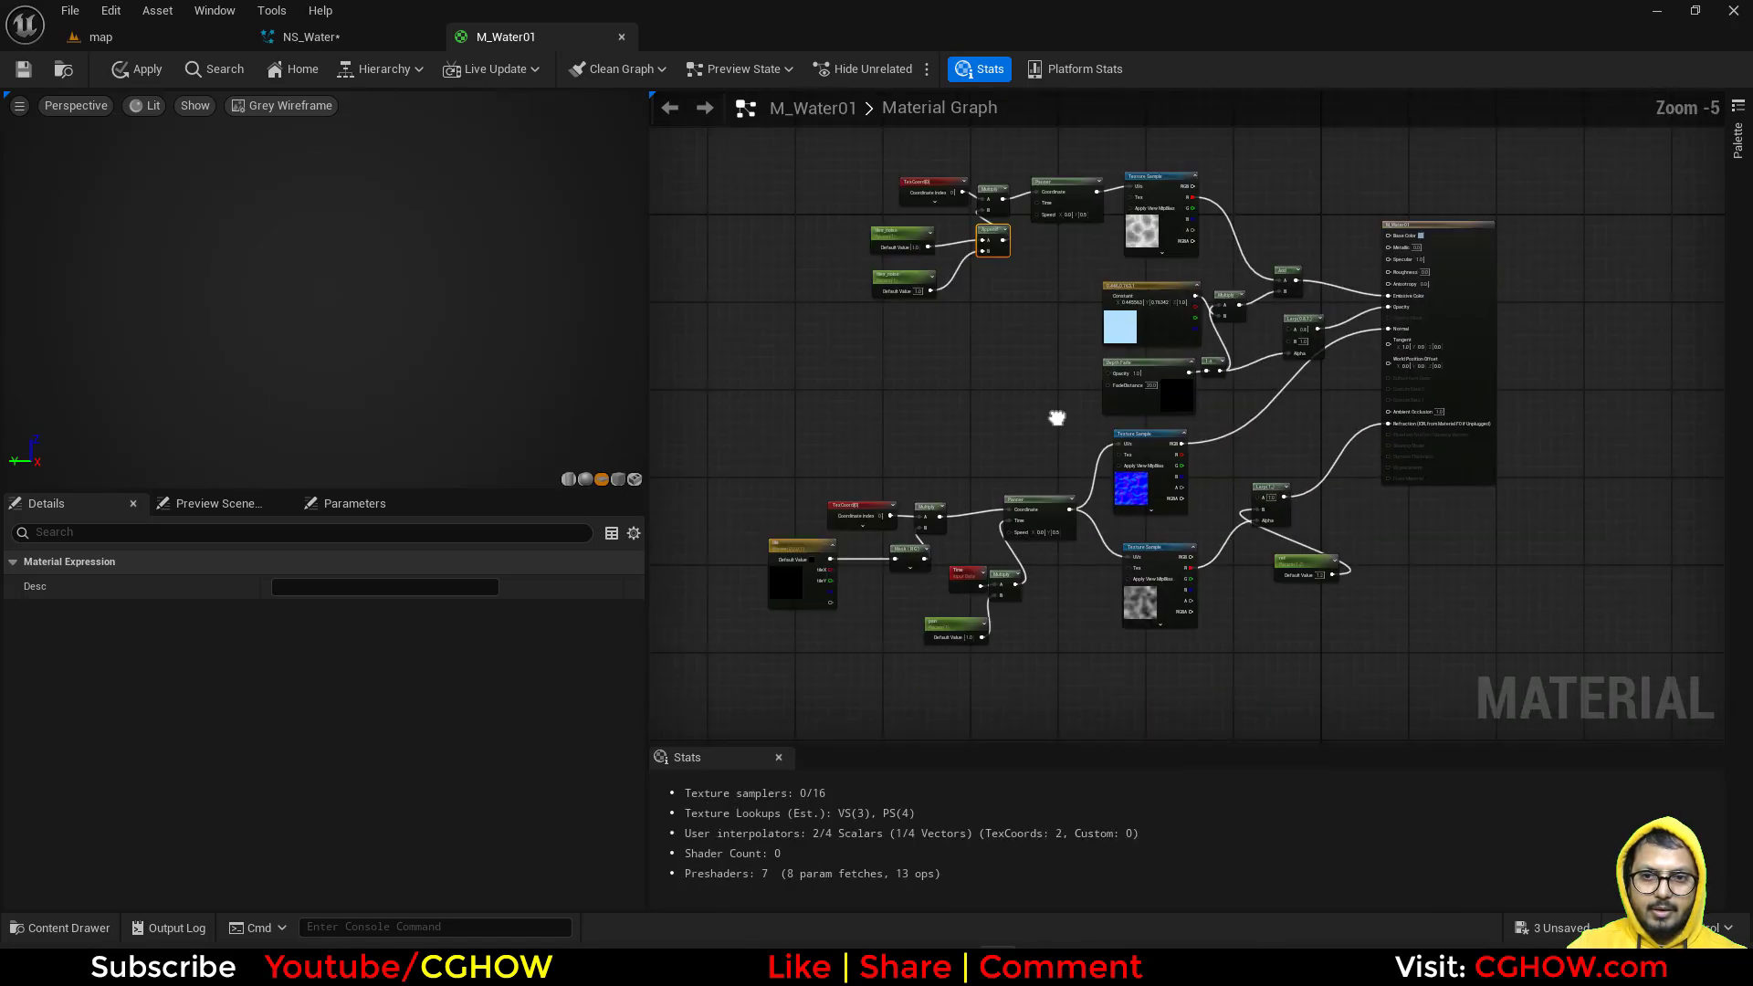
pyautogui.moveTo(1015, 587); pyautogui.dragTo(1039, 207)
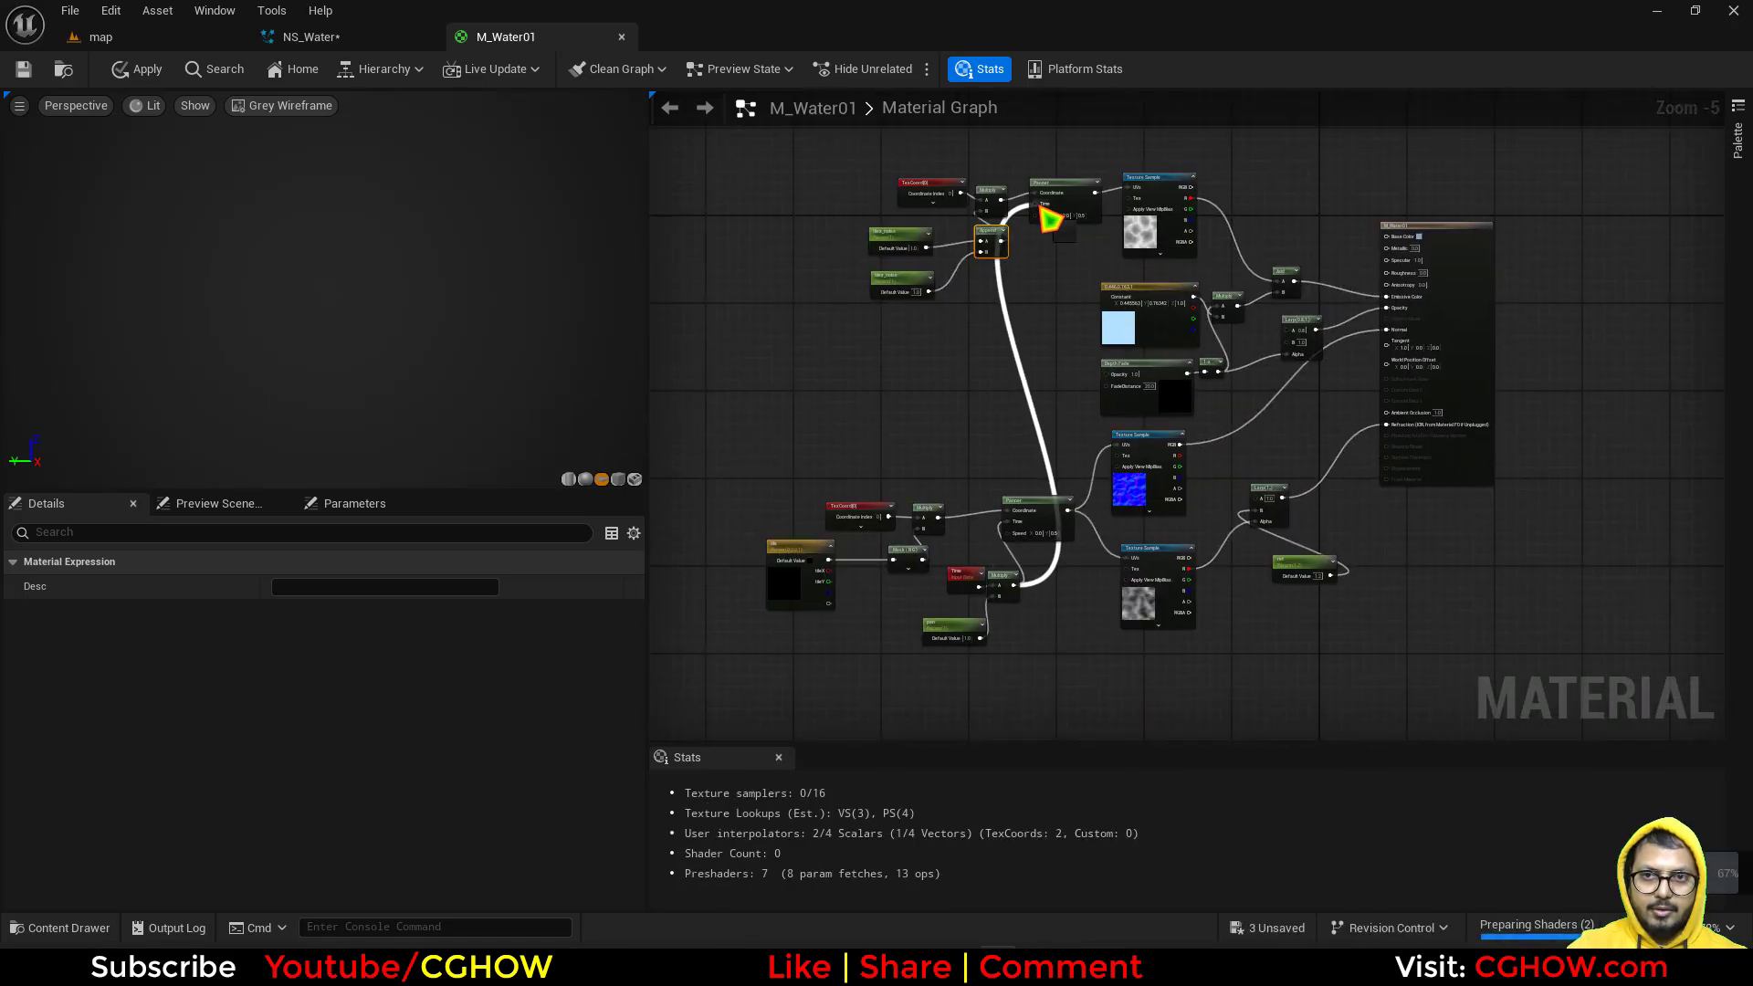
pyautogui.moveTo(1002, 403); pyautogui.dragTo(986, 567, button='right')
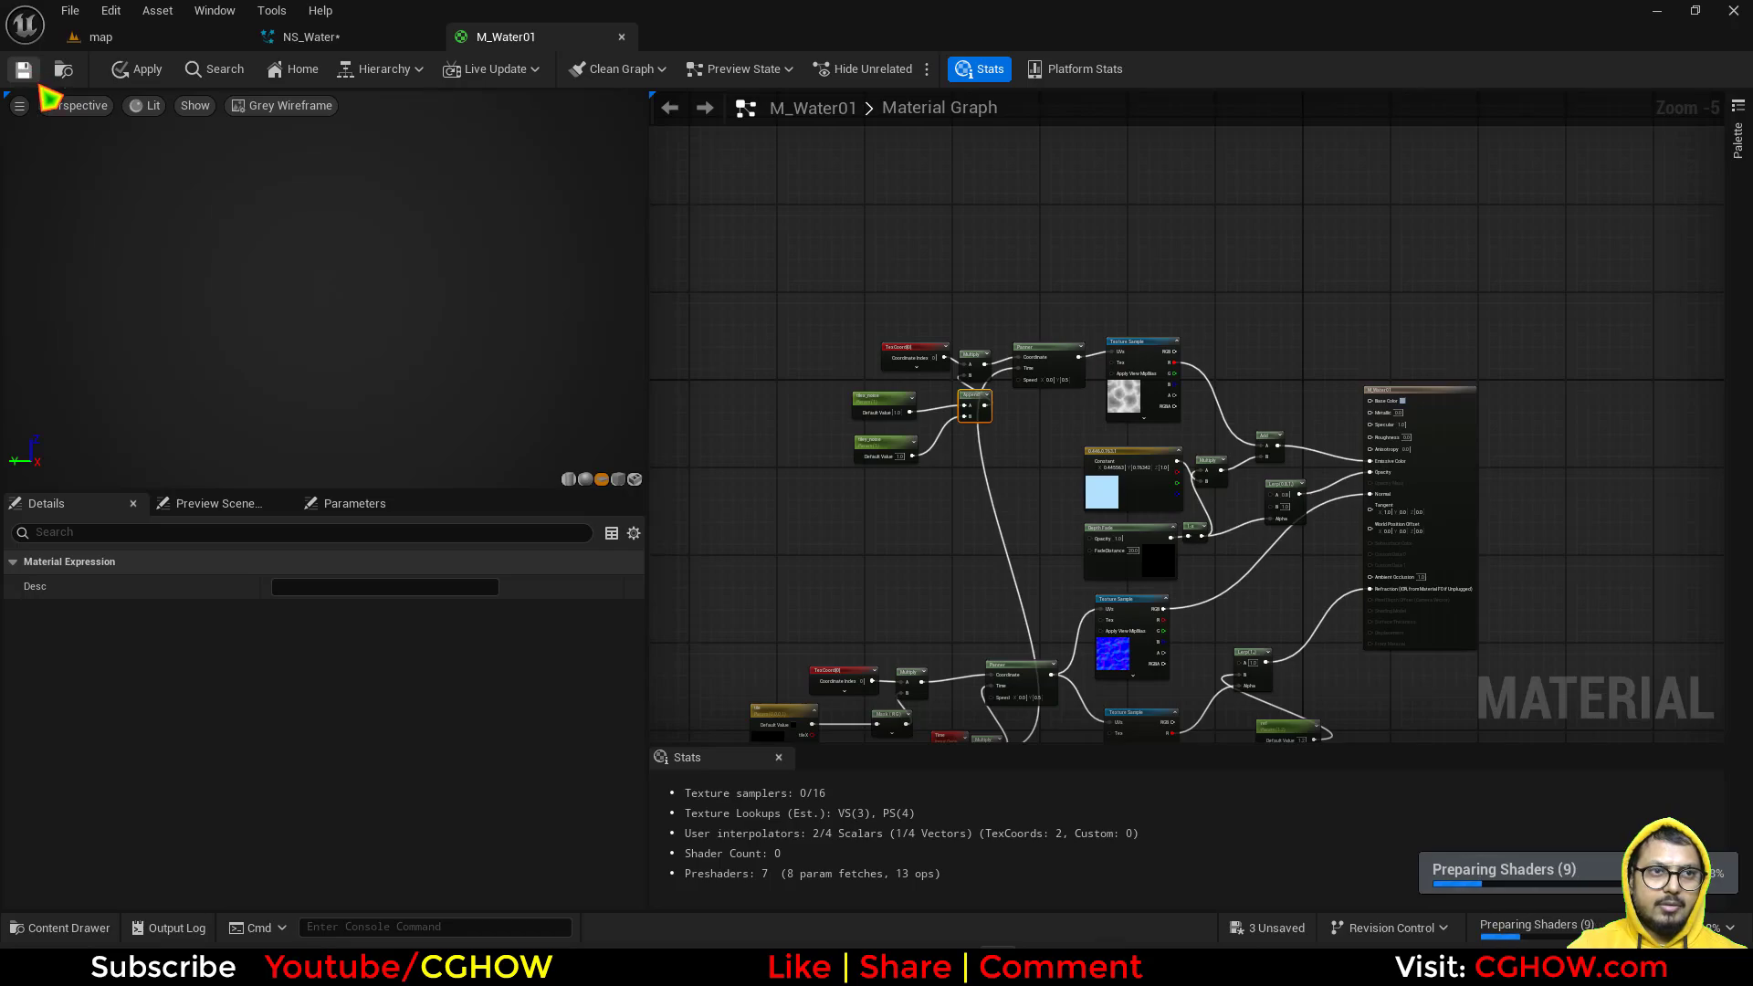
# Step: Open the material instance M_Water01_Inst in a separate floating window over the map level's viewport
pyautogui.click(311, 36)
pyautogui.click(182, 37)
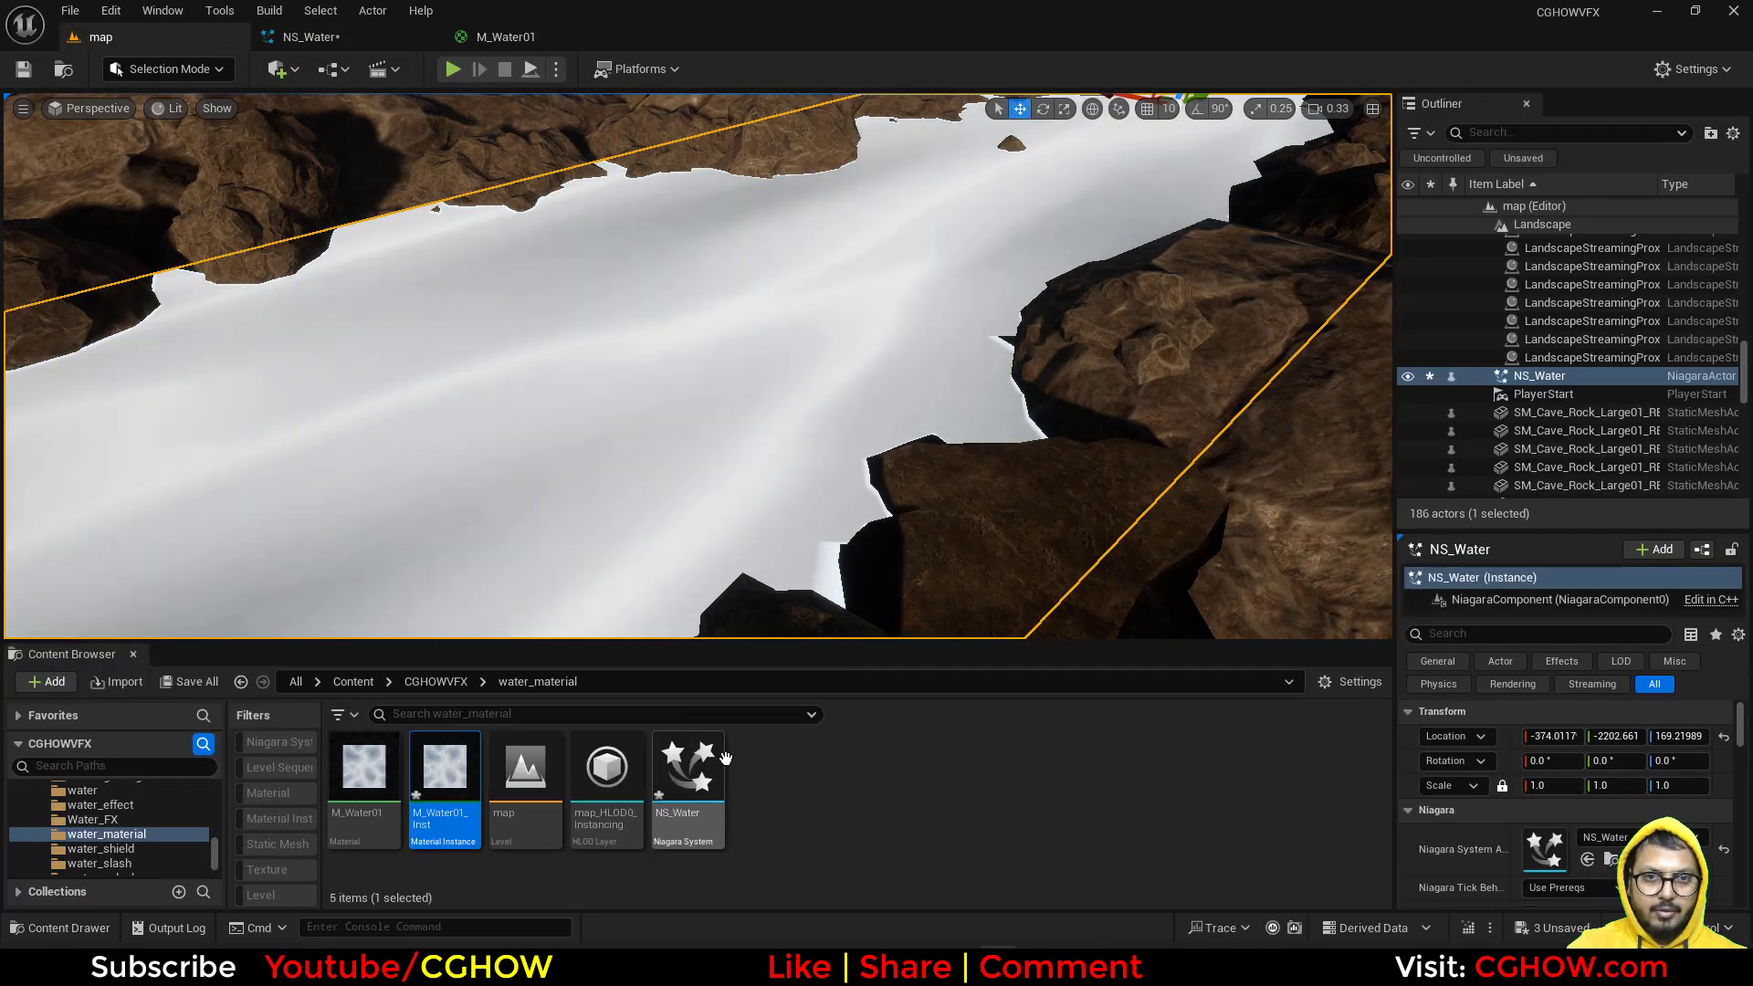
pyautogui.moveTo(739, 469); pyautogui.dragTo(699, 458, button='right')
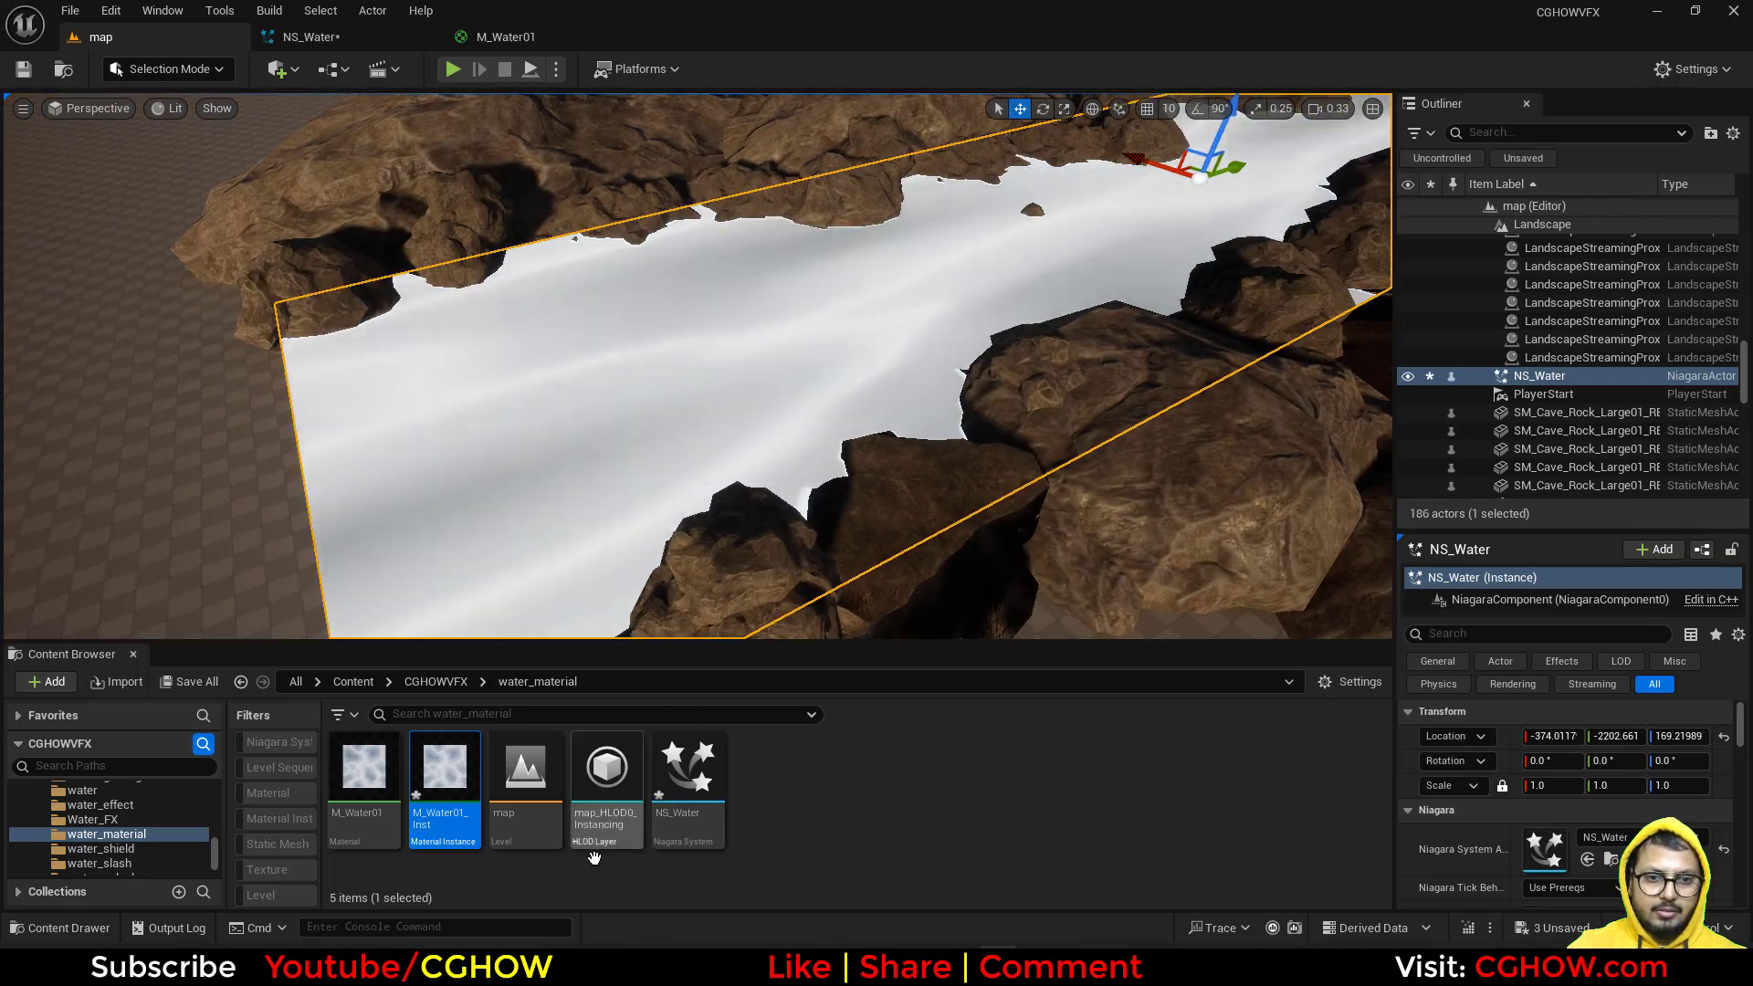
pyautogui.doubleClick(468, 822)
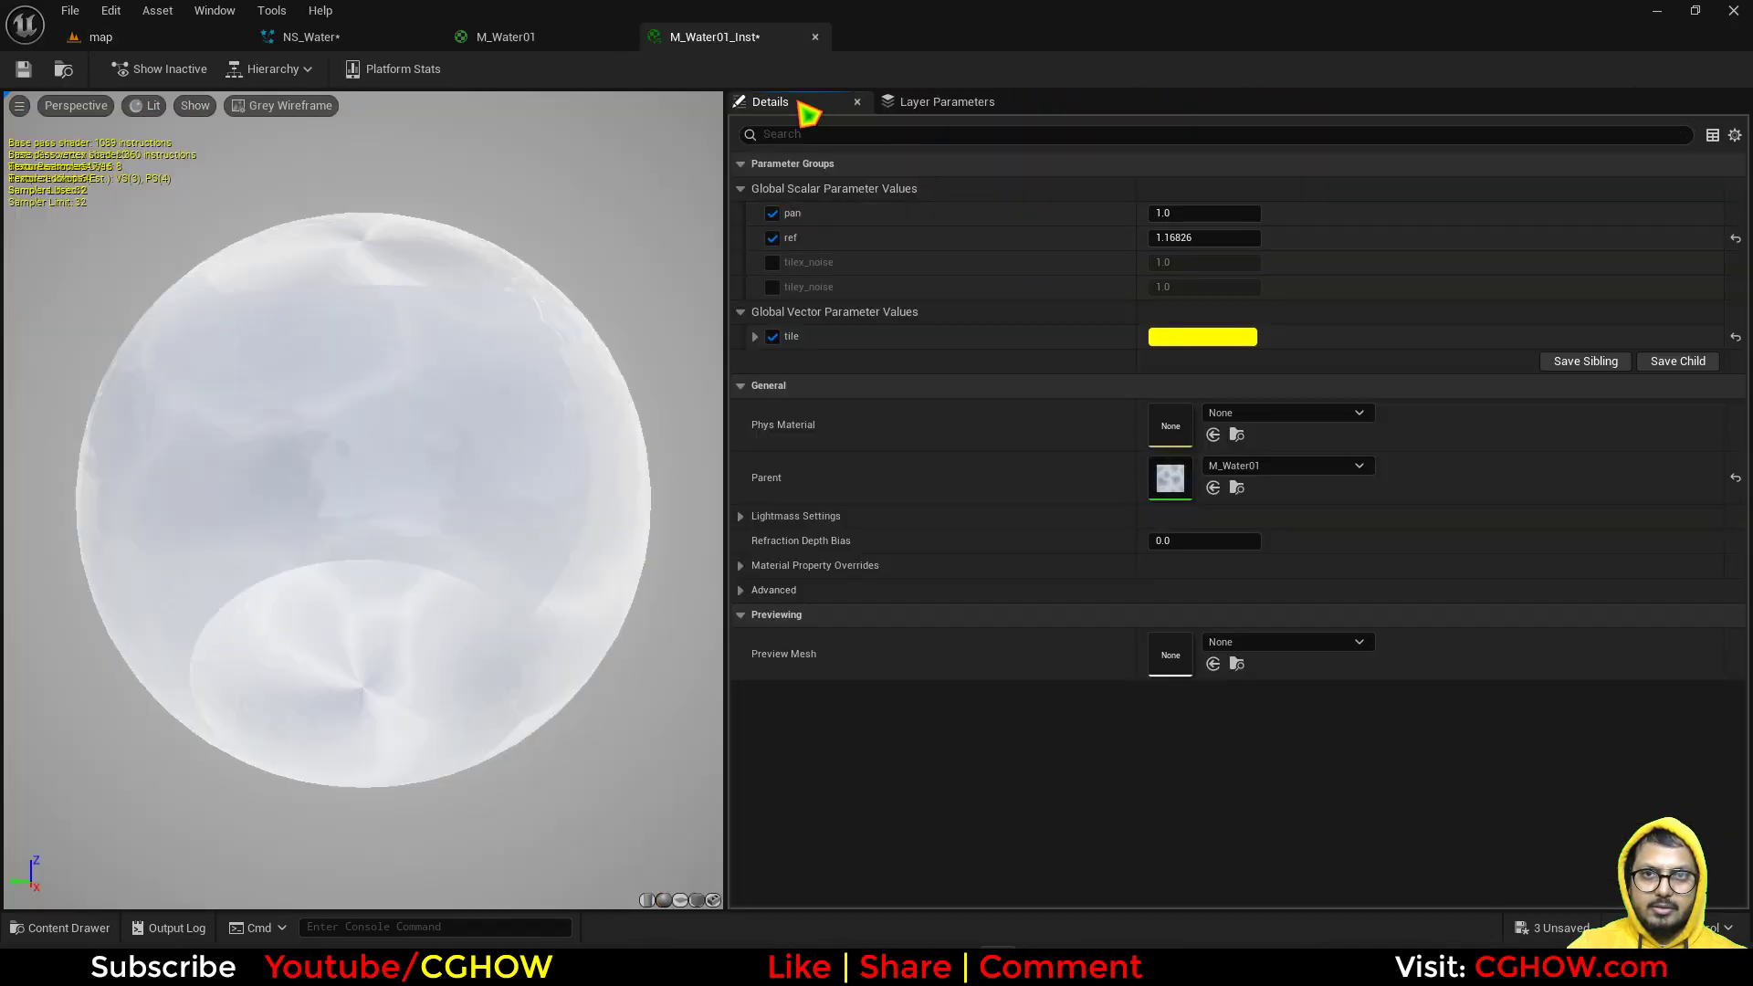
pyautogui.moveTo(764, 41); pyautogui.dragTo(1031, 461)
pyautogui.click(100, 37)
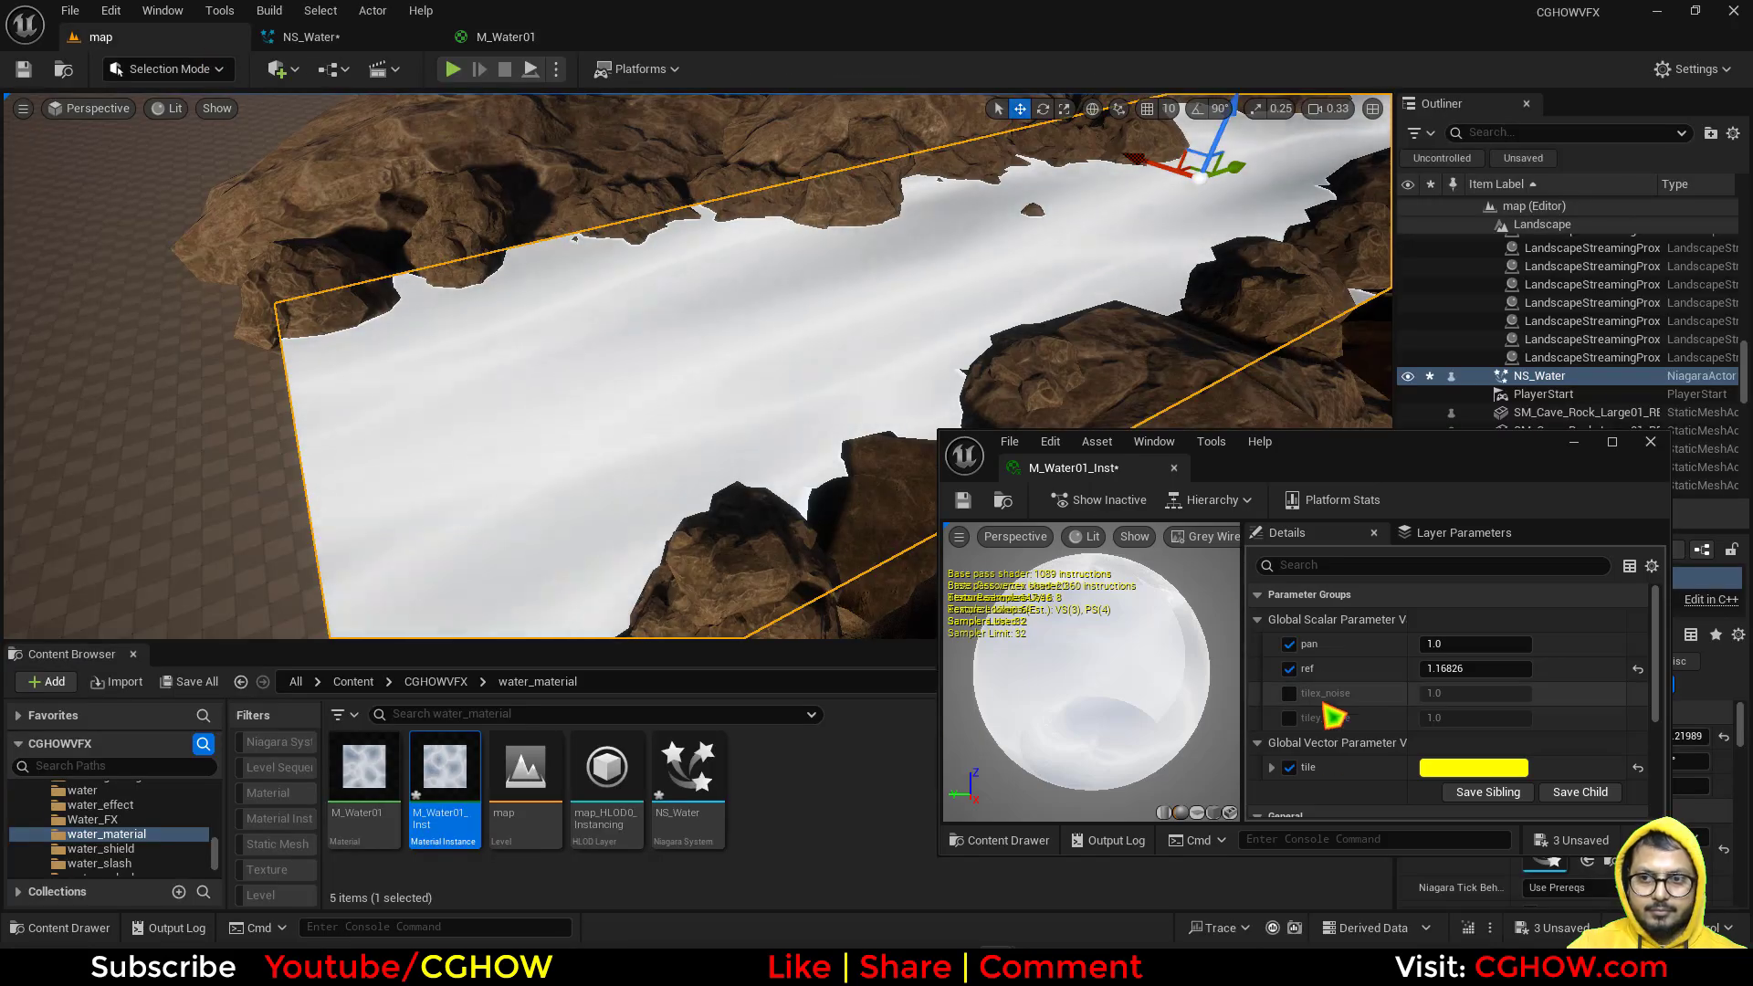
# Step: Enable the instance's tilex_noise and tiley_noise overrides and set them to about 2.96 and 3.24
pyautogui.click(1289, 694)
pyautogui.click(1290, 718)
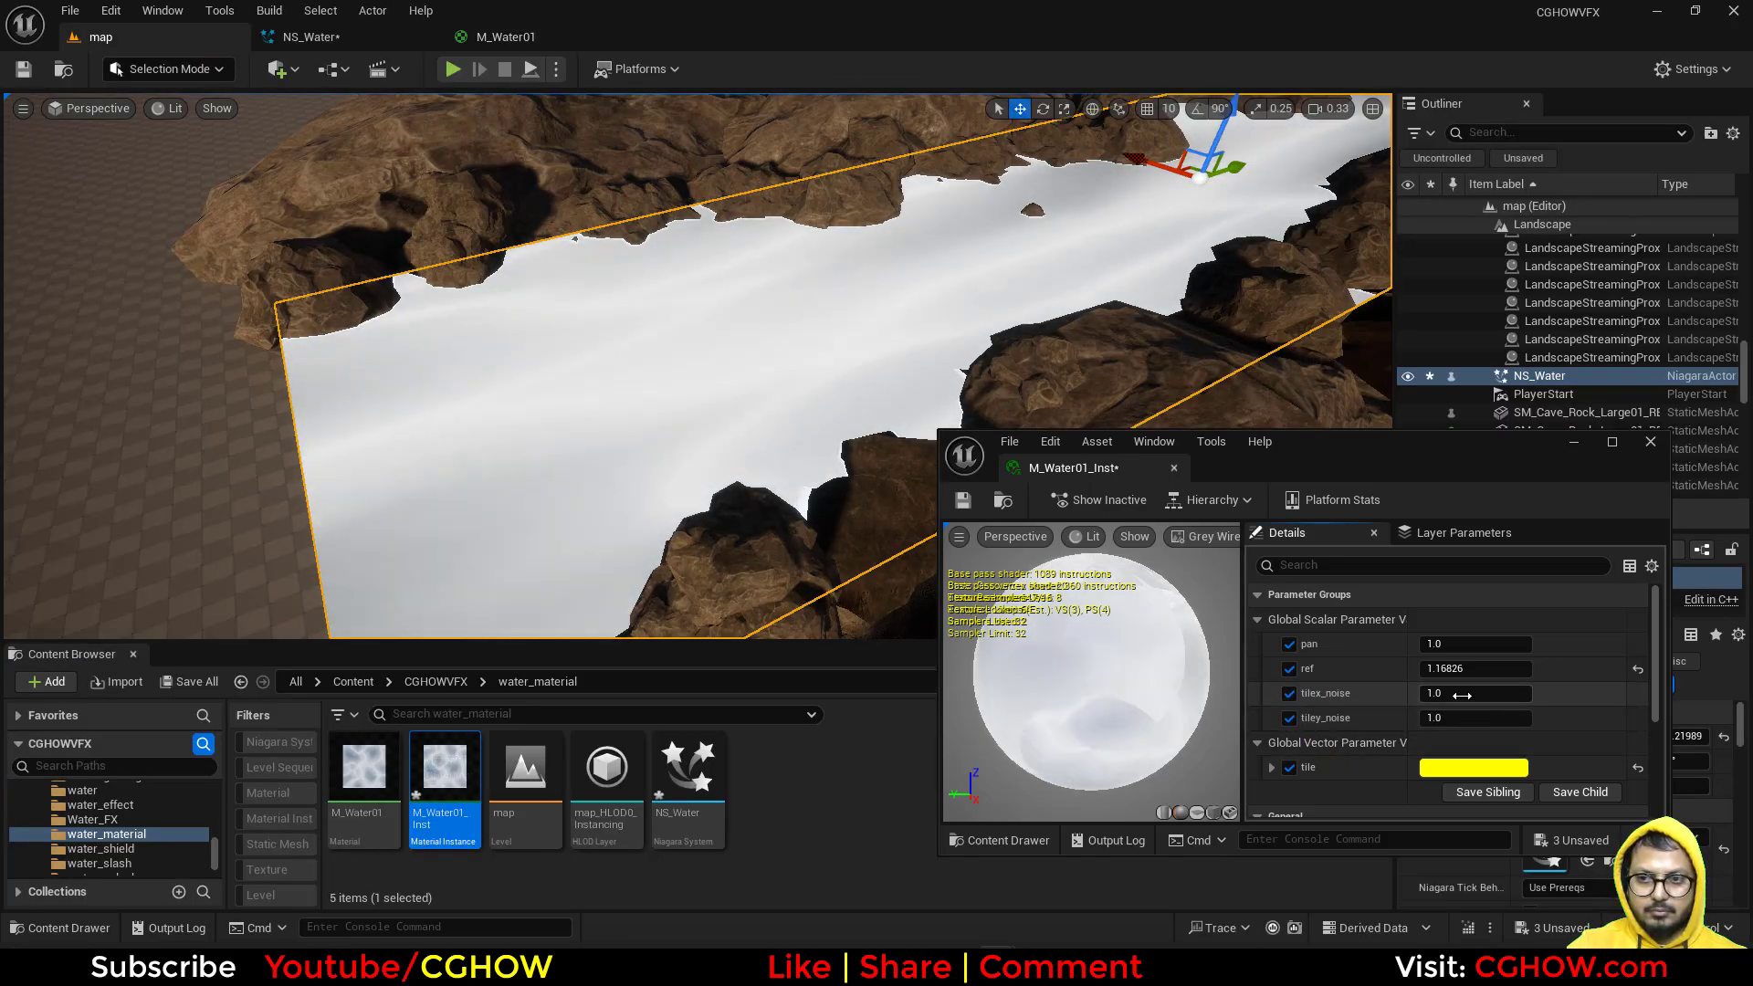
pyautogui.moveTo(1462, 694); pyautogui.dragTo(1516, 719)
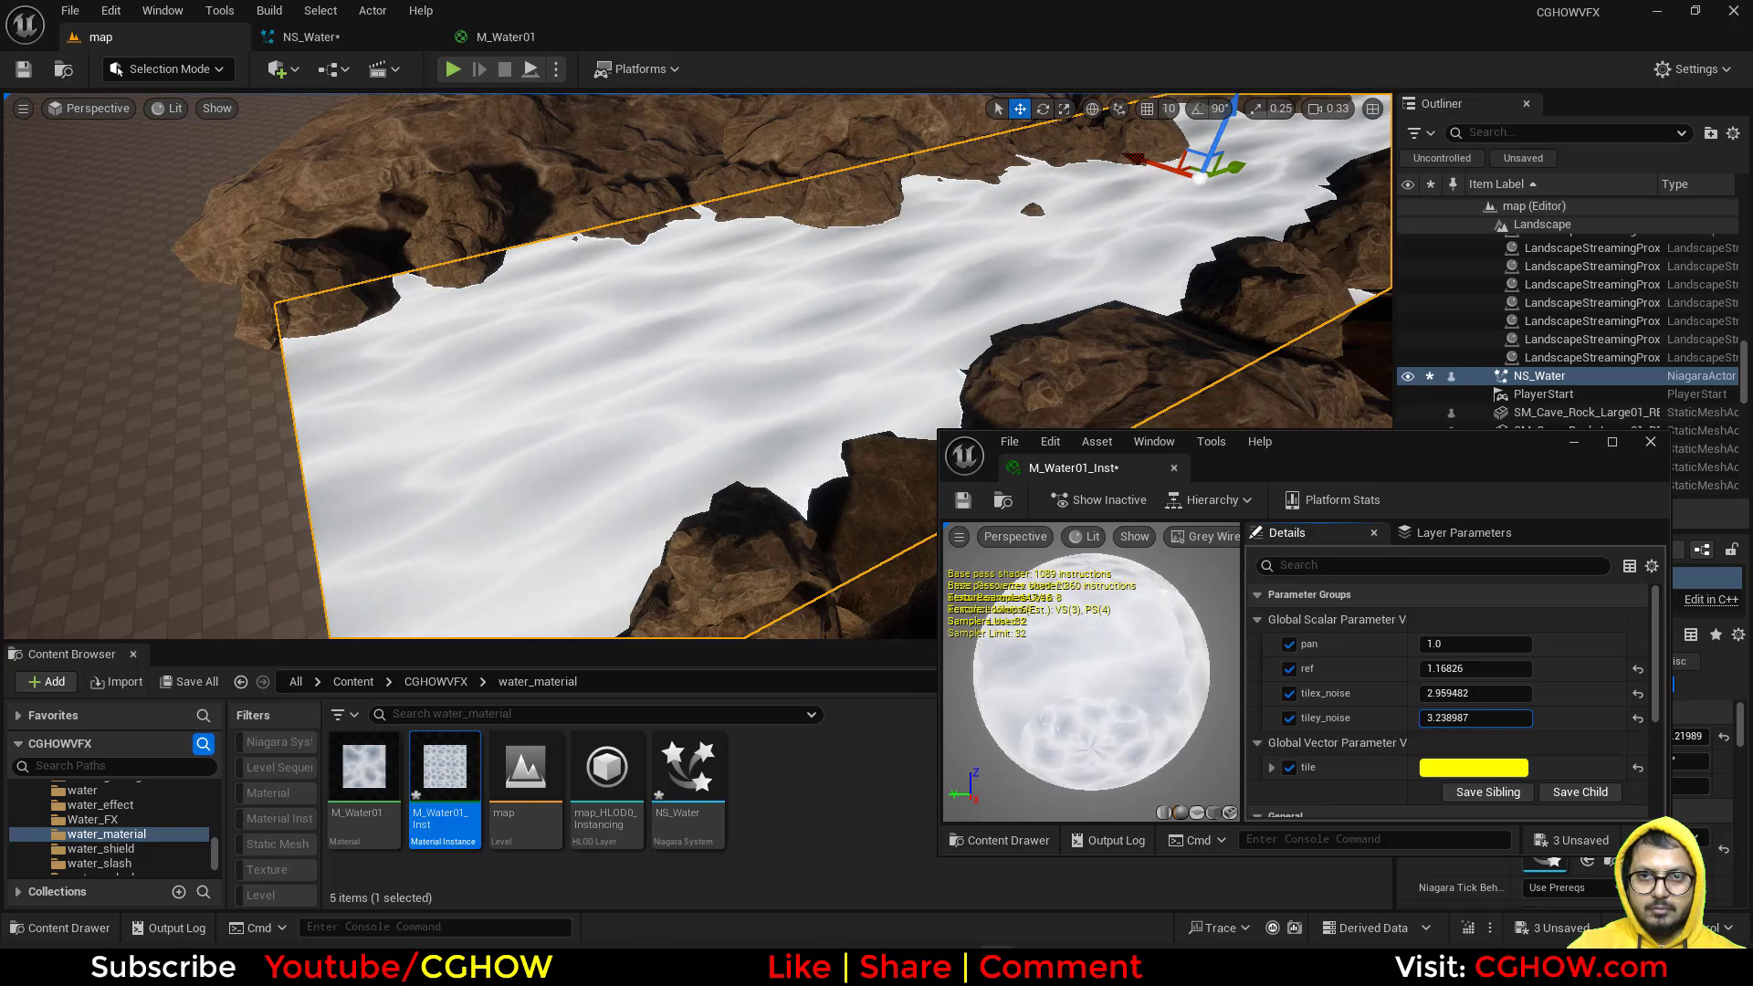
pyautogui.moveTo(846, 363); pyautogui.dragTo(927, 360, button='right')
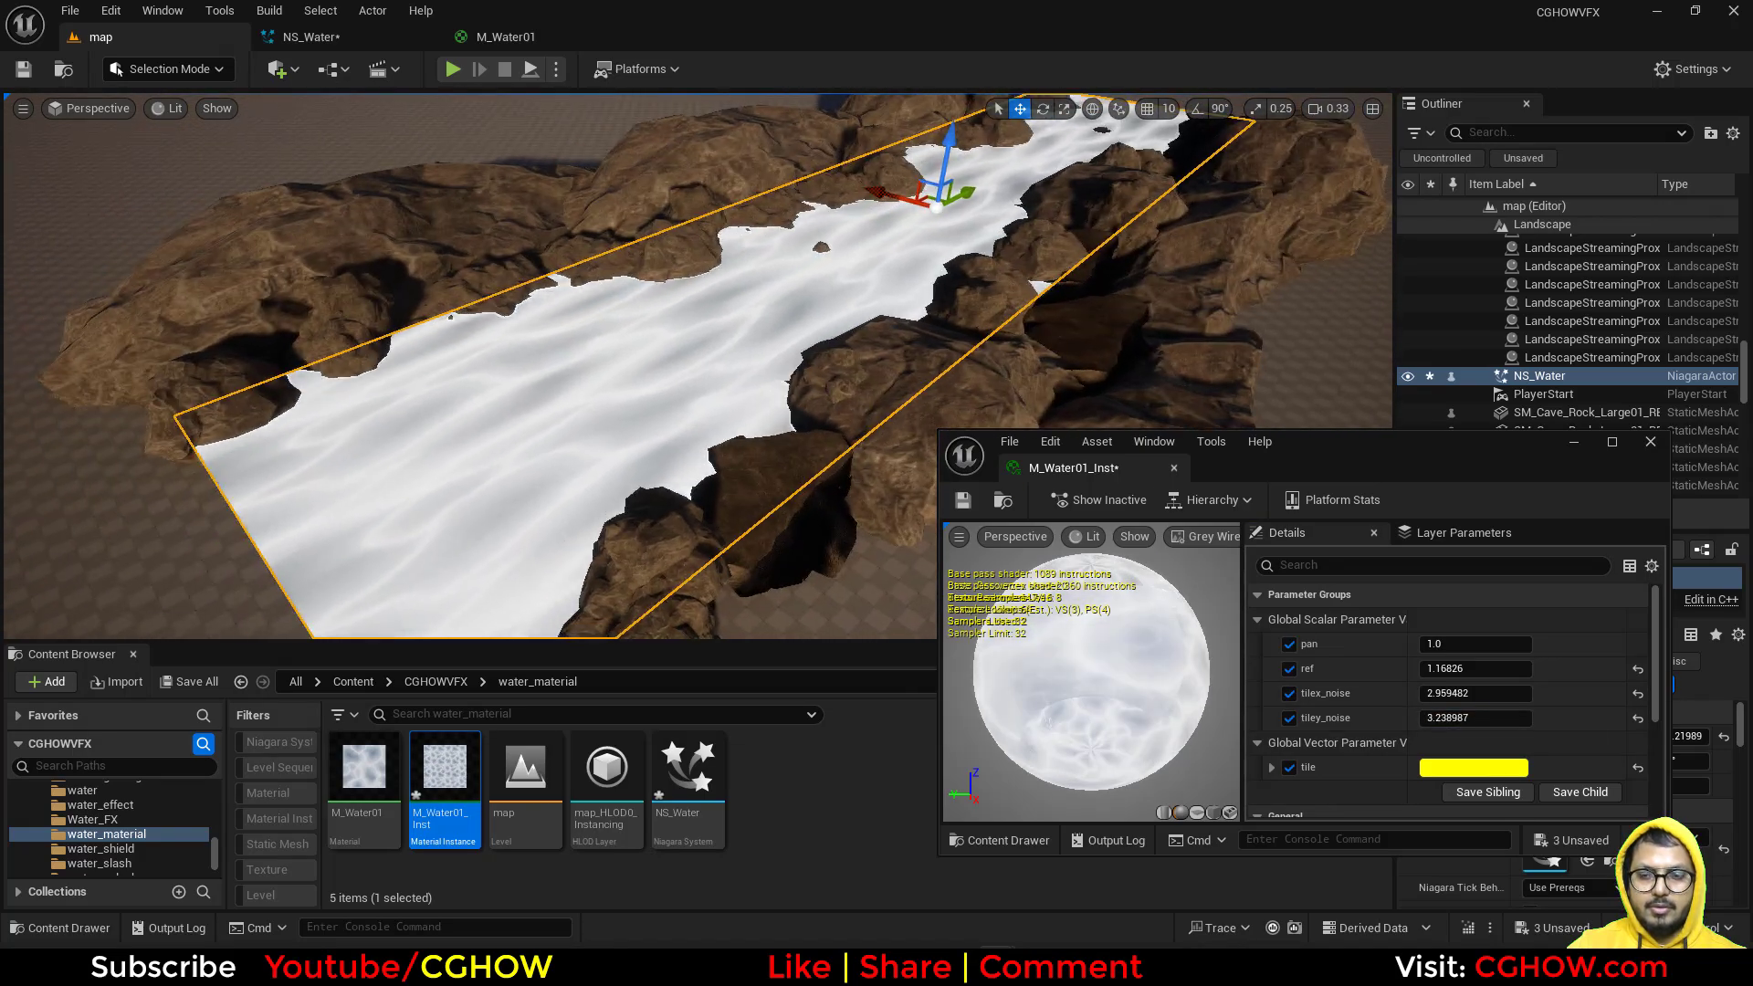
# Step: Insert a Power node in the M_Water01 graph between the noise Texture Sample's R output and the Add node's A input
pyautogui.click(502, 37)
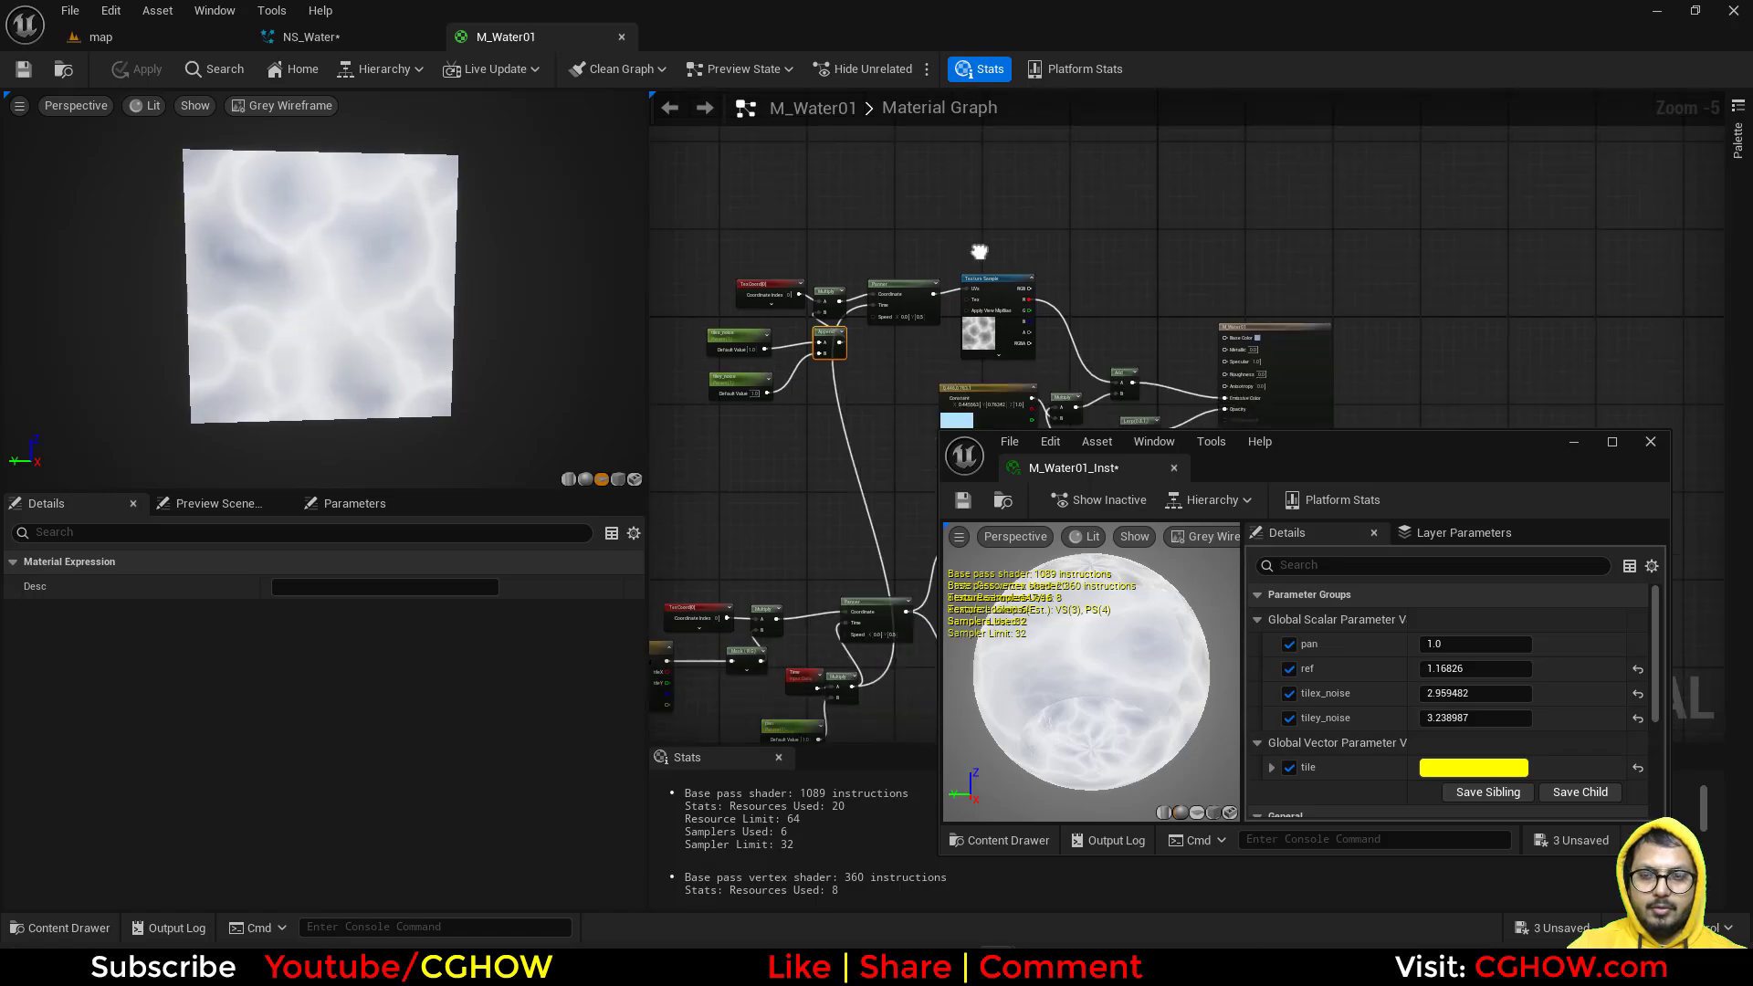
pyautogui.scroll(2, 988, 347)
pyautogui.moveTo(1358, 262); pyautogui.dragTo(1473, 325)
pyautogui.moveTo(795, 101); pyautogui.dragTo(957, 137, button='right')
pyautogui.moveTo(944, 197); pyautogui.dragTo(1018, 347, button='right')
pyautogui.press('e')
pyautogui.click(1005, 218)
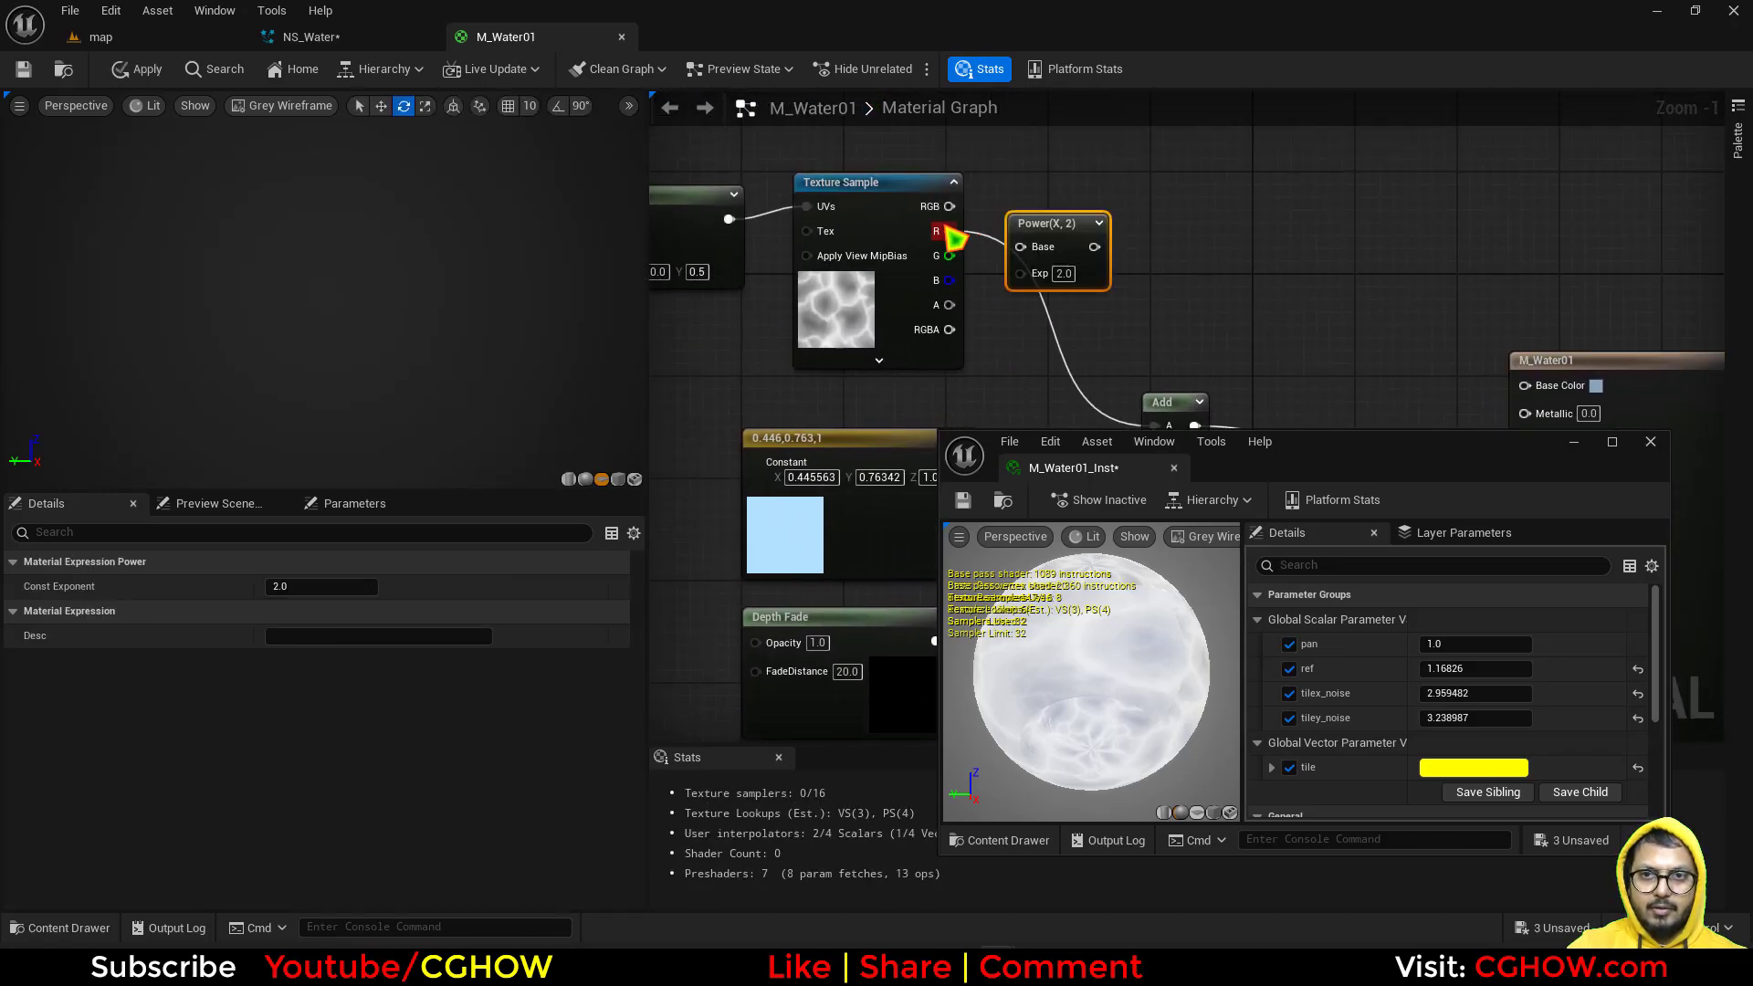
pyautogui.moveTo(947, 232); pyautogui.dragTo(1020, 247)
pyautogui.moveTo(1094, 246); pyautogui.dragTo(1162, 425)
pyautogui.moveTo(1061, 219); pyautogui.dragTo(1035, 352, button='right')
pyautogui.moveTo(1035, 353); pyautogui.dragTo(1165, 285)
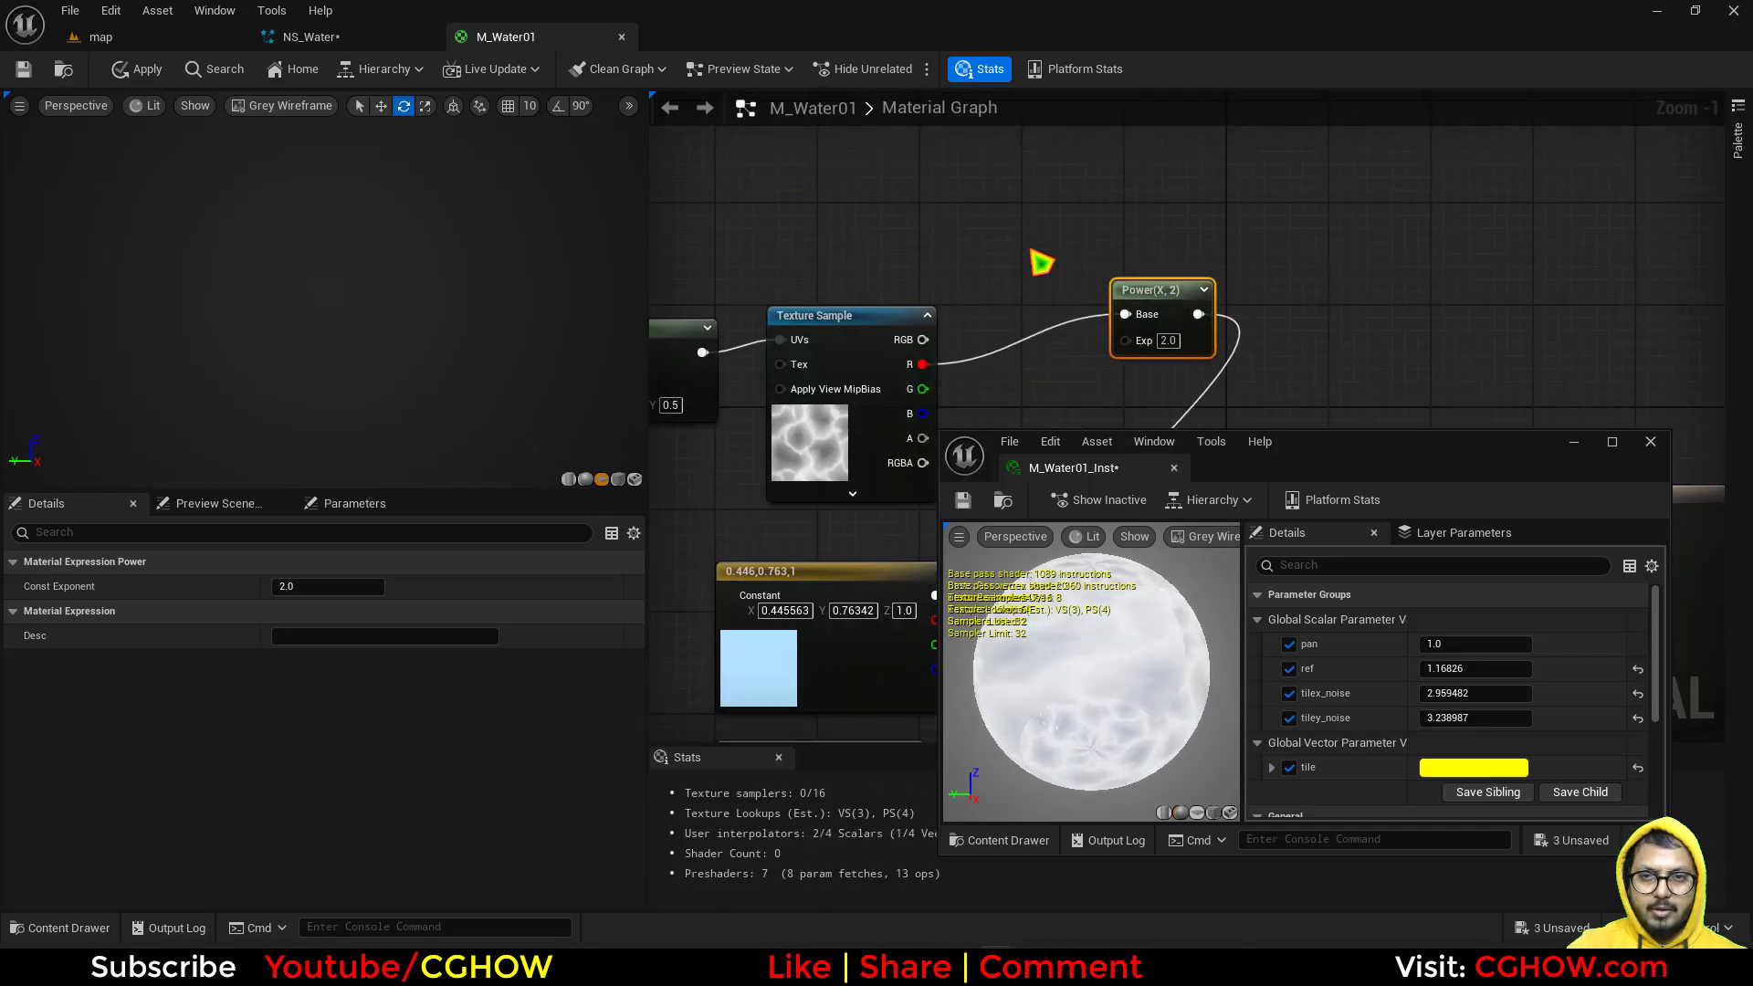
# Step: Create a scalar parameter named noise_dissolve and connect it to the Power node's Exp input
pyautogui.press('s')
pyautogui.click(955, 227)
pyautogui.write('p')
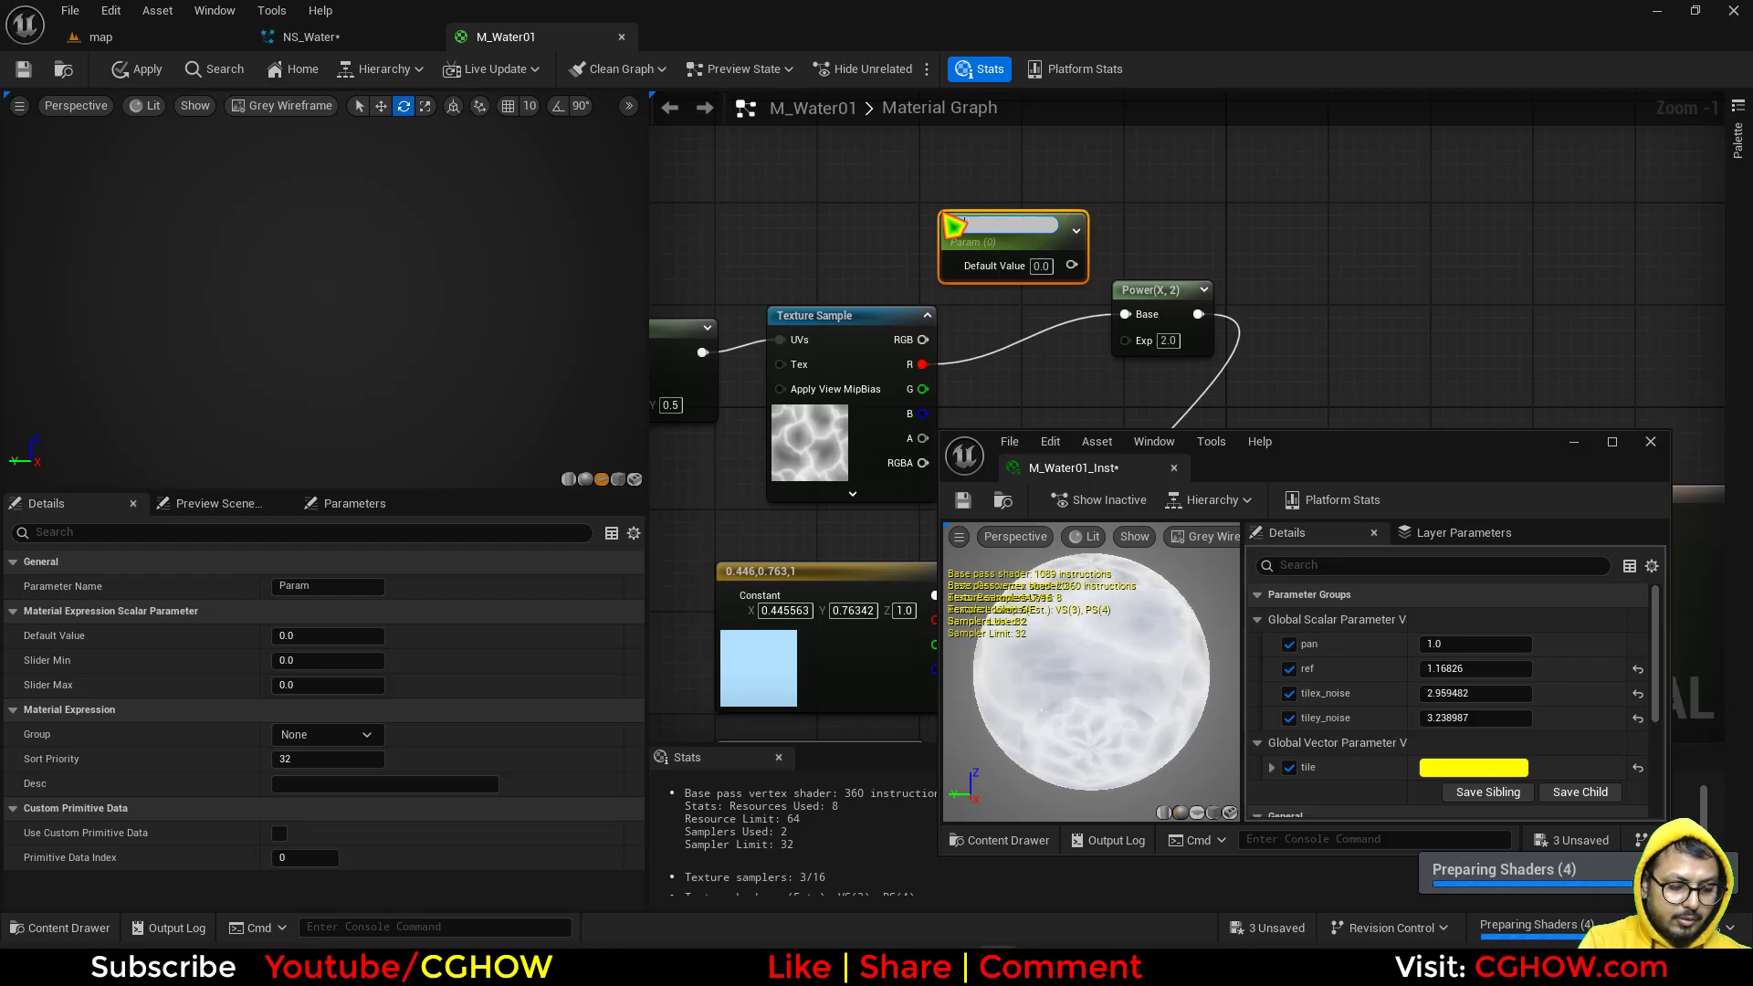
pyautogui.write('oise_dissolve')
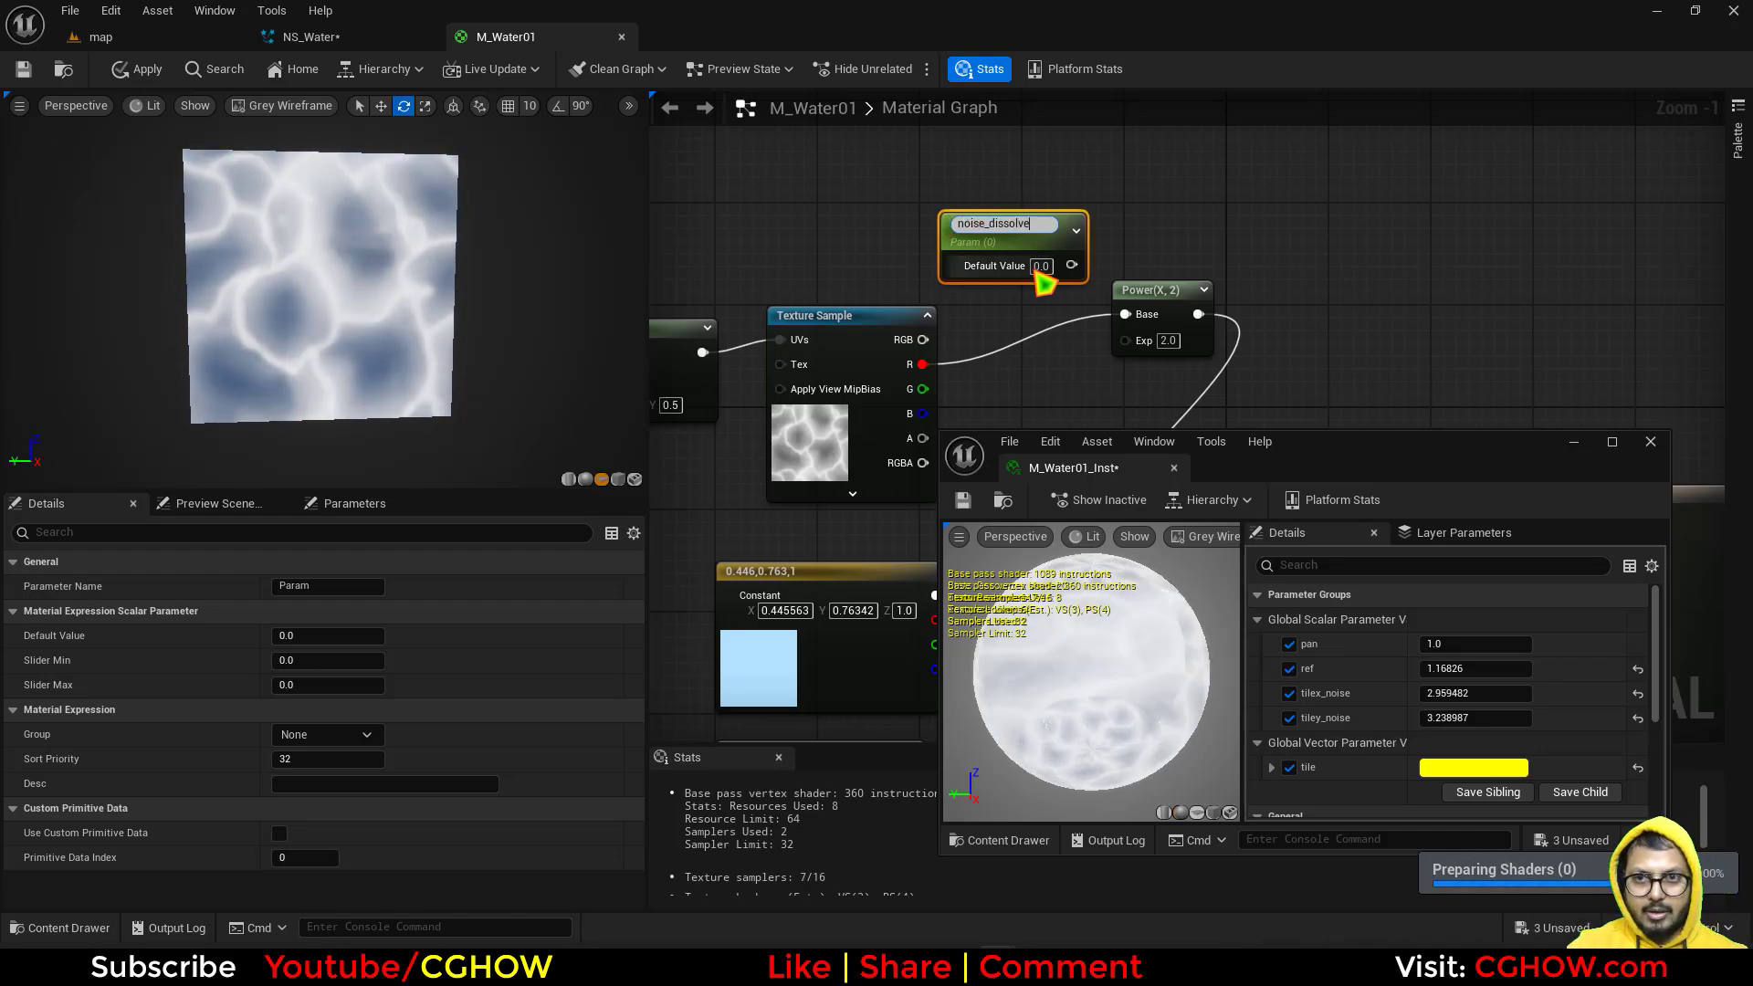
pyautogui.moveTo(1072, 264); pyautogui.dragTo(1126, 340)
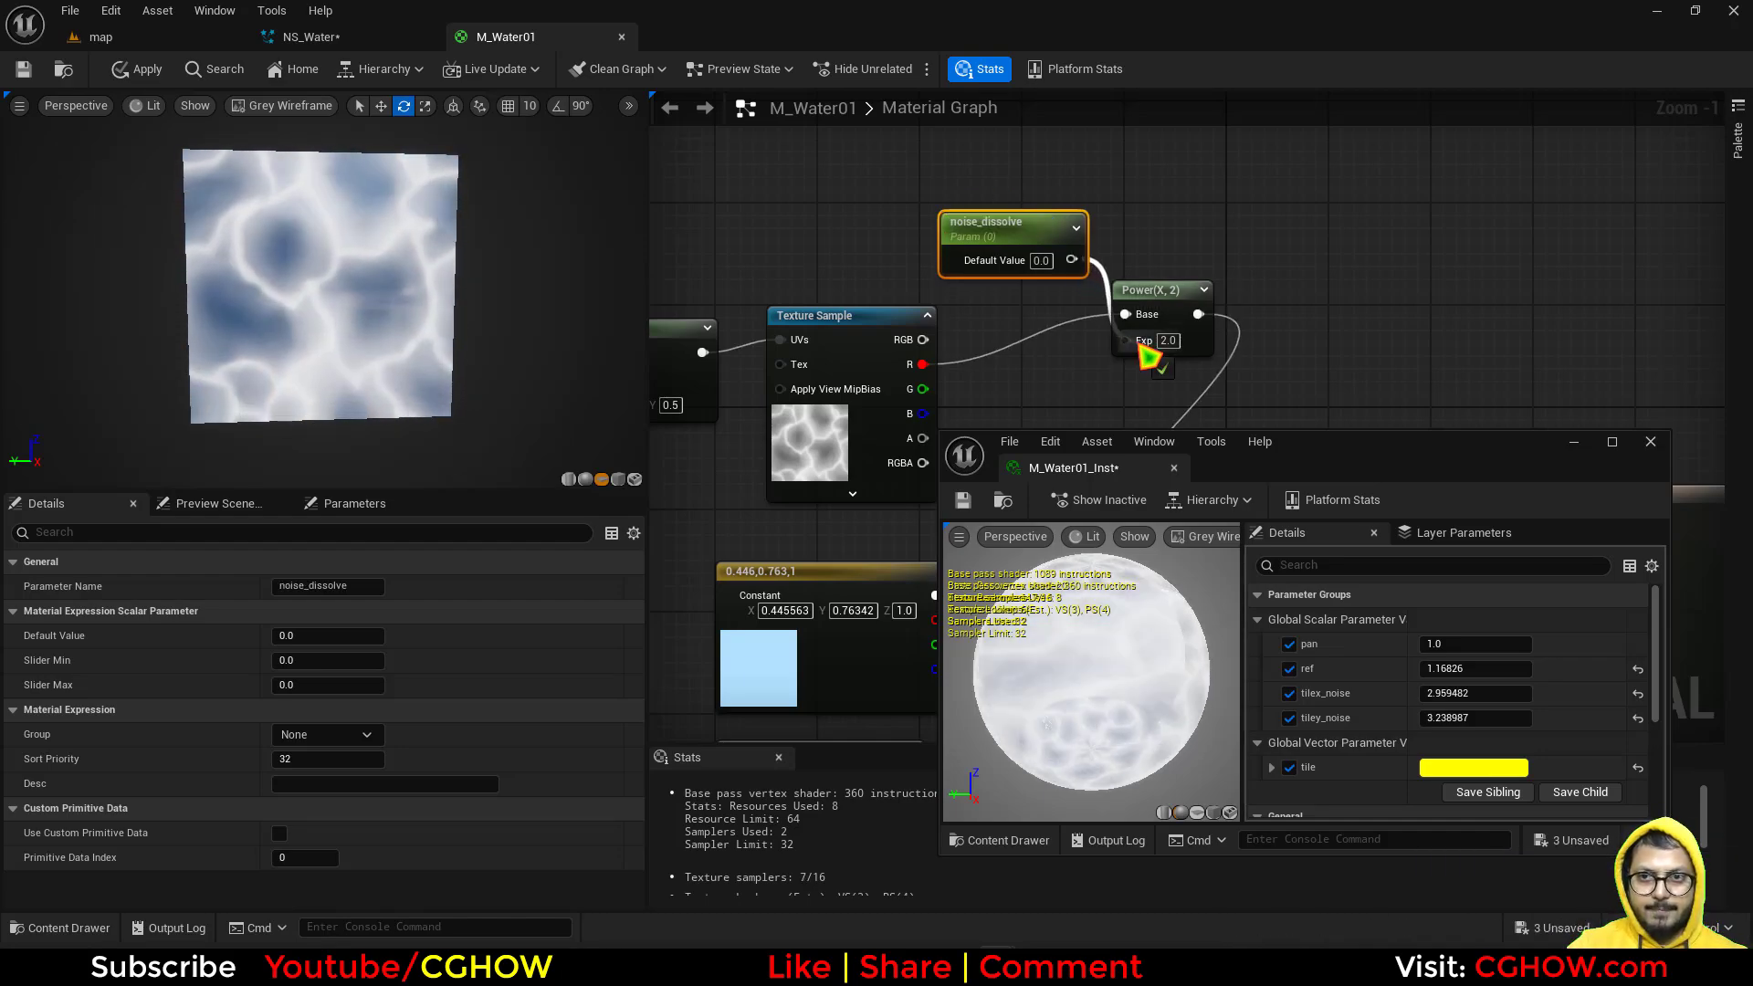
# Step: Add a Multiply node fed by the opacity Lerp, and create a scalar parameter named opacity below it
pyautogui.moveTo(1258, 379); pyautogui.dragTo(973, 137, button='right')
pyautogui.press('m')
pyautogui.click(922, 239)
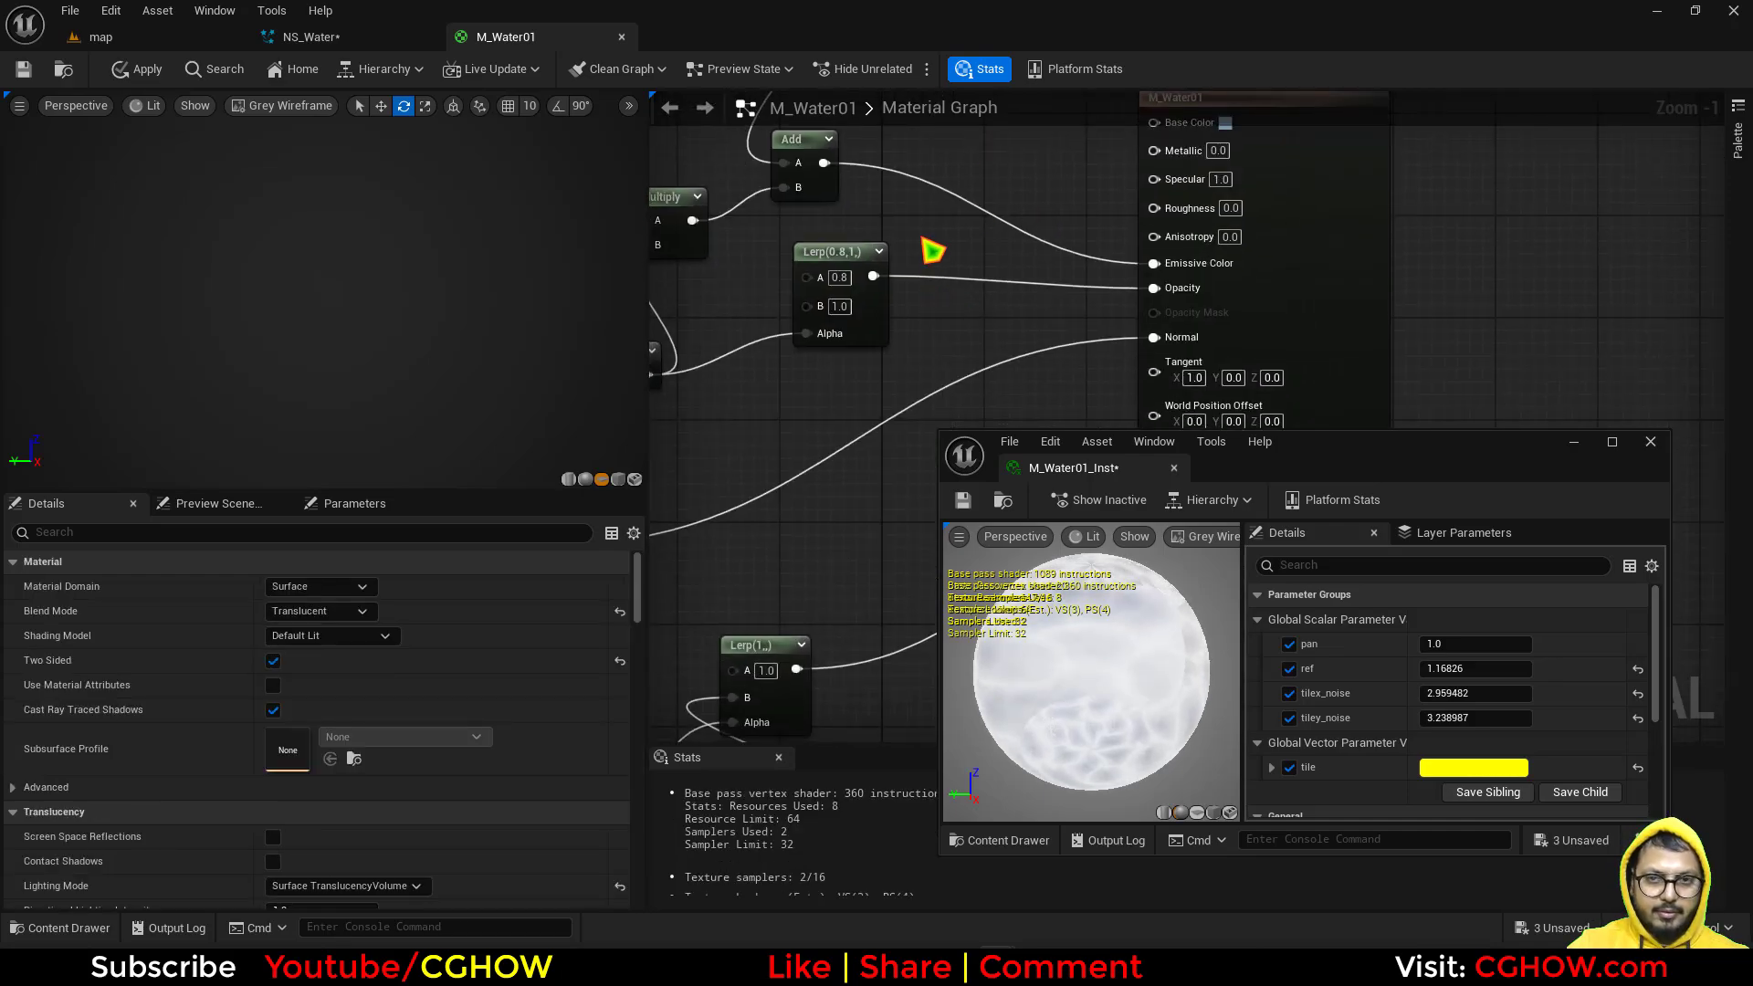
pyautogui.moveTo(873, 275); pyautogui.dragTo(934, 272)
pyautogui.press('s')
pyautogui.click(910, 378)
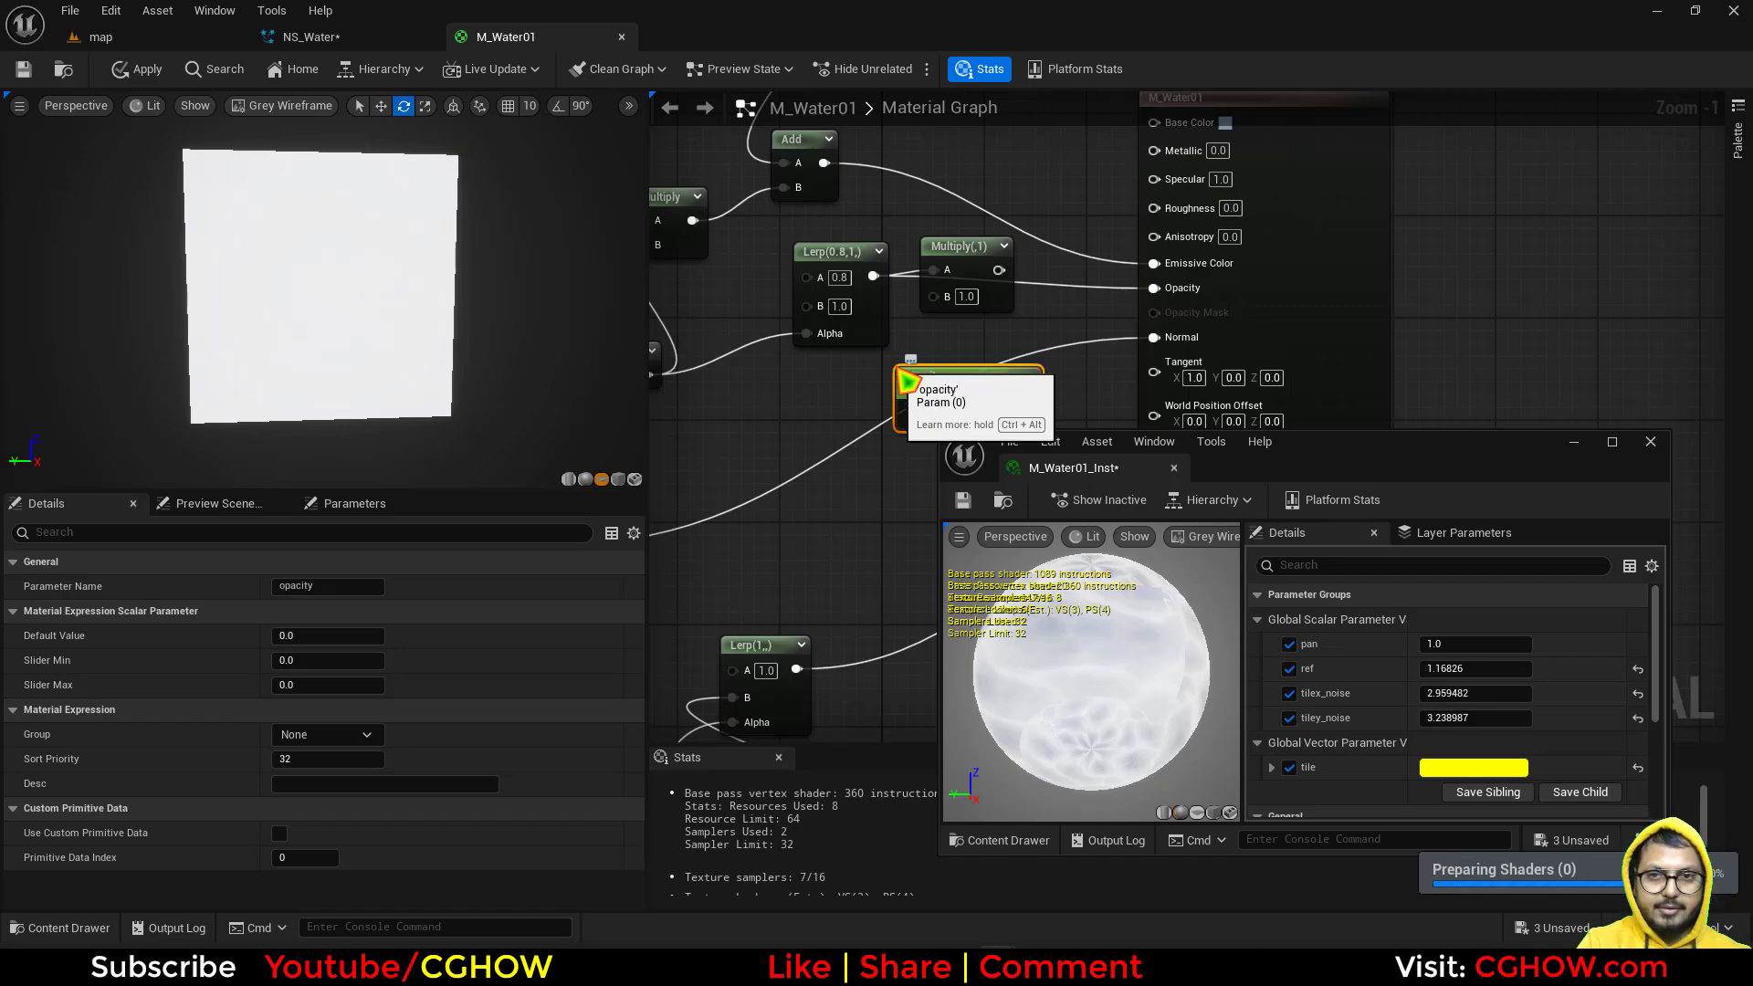
# Step: Delete the Multiply after the opacity Lerp and connect the opacity parameter to the Lerp's B input, keeping the Lerp feeding Opacity
pyautogui.moveTo(981, 381); pyautogui.dragTo(1154, 289)
pyautogui.click(950, 274)
pyautogui.press('Delete')
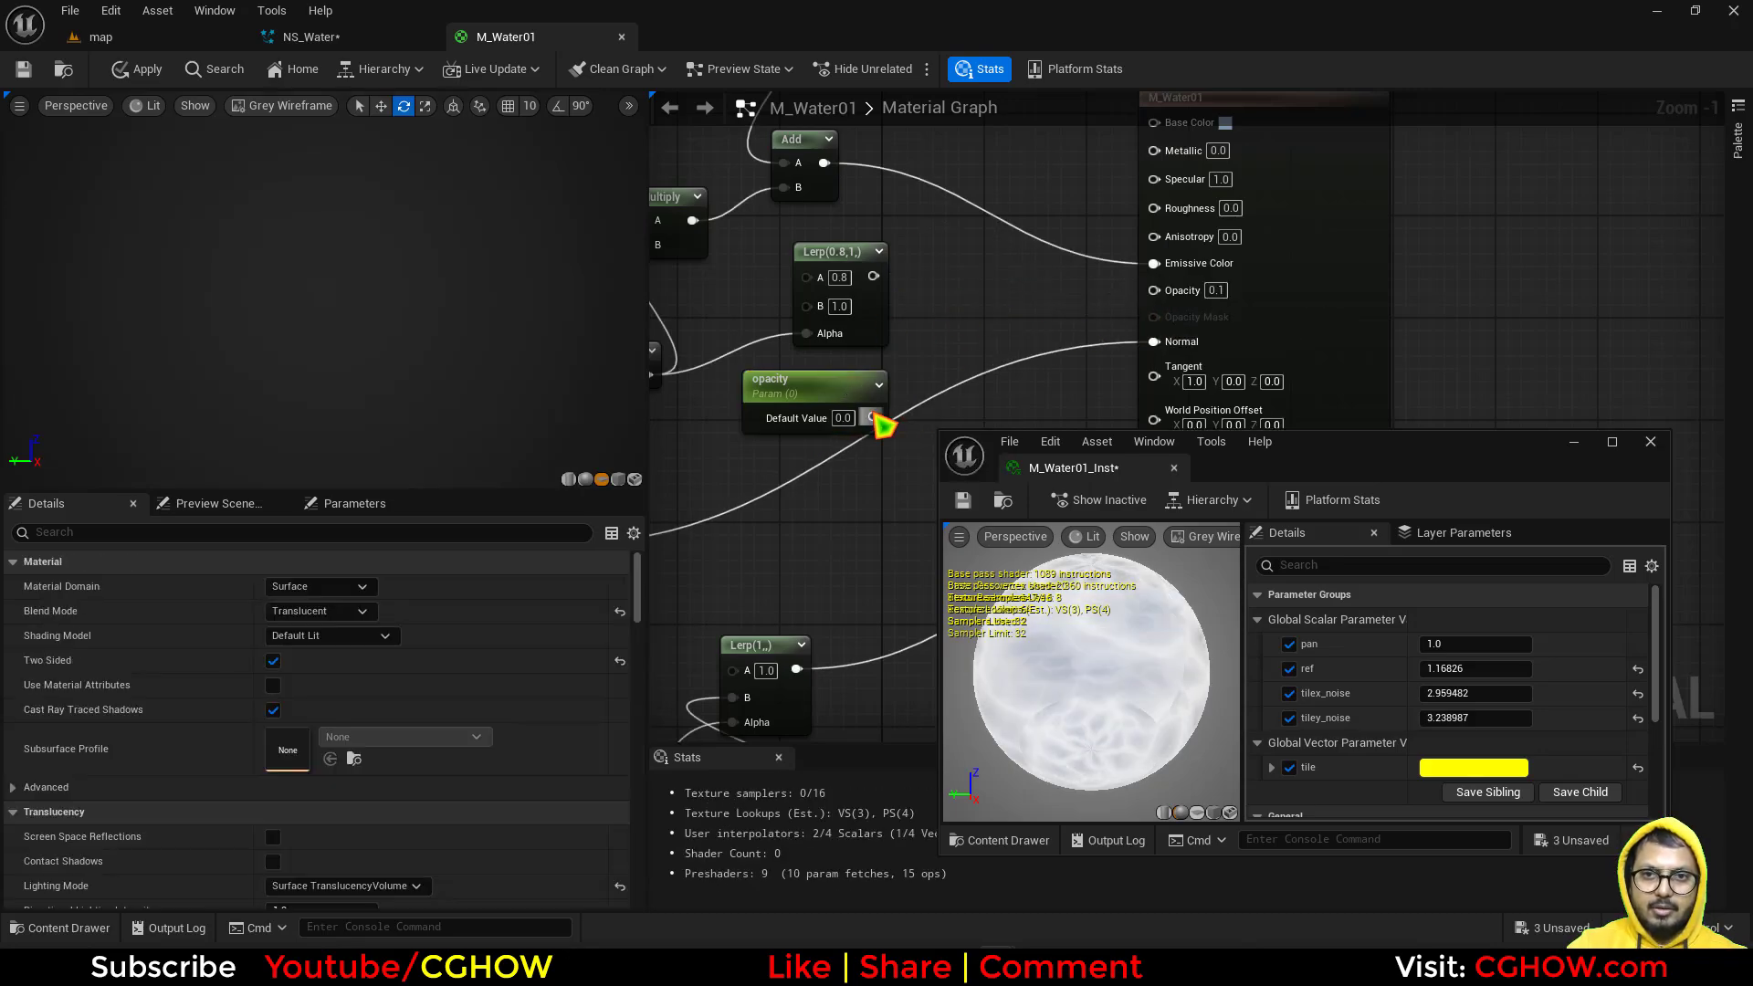
pyautogui.moveTo(874, 416); pyautogui.dragTo(1151, 292)
pyautogui.moveTo(841, 256); pyautogui.dragTo(943, 256)
# Step: Rename the opacity parameter opacity_max and set its default value to 1
pyautogui.click(817, 391)
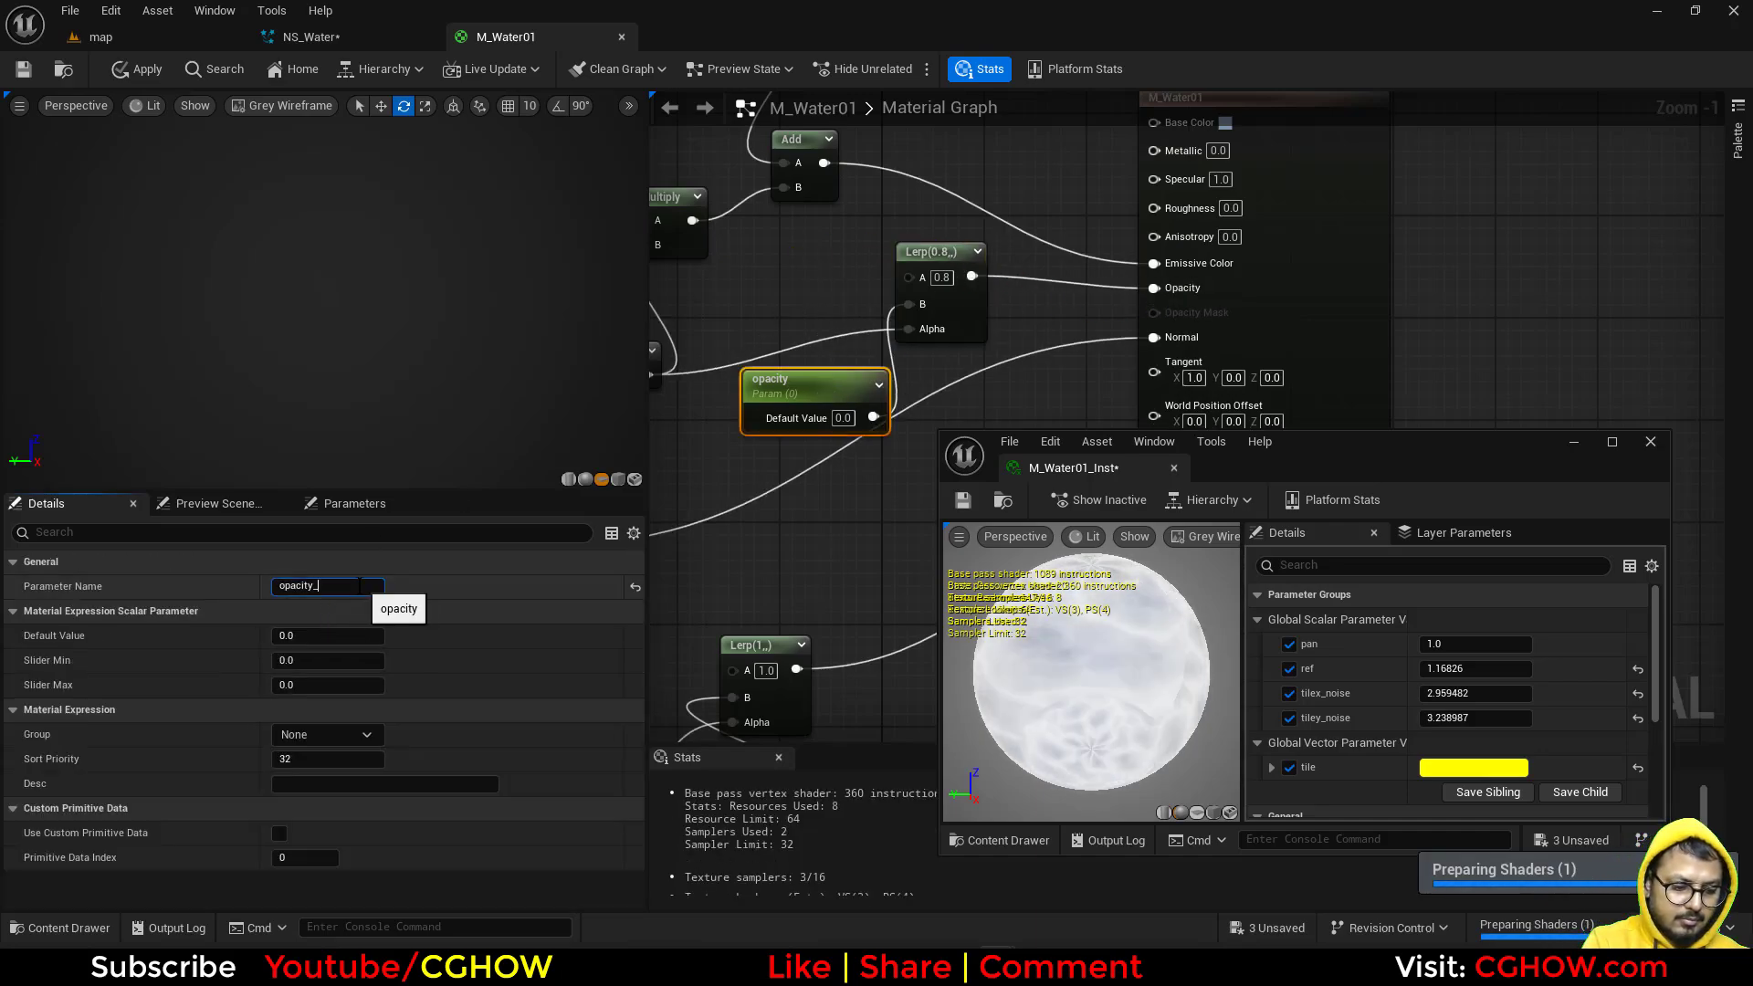
pyautogui.write('max')
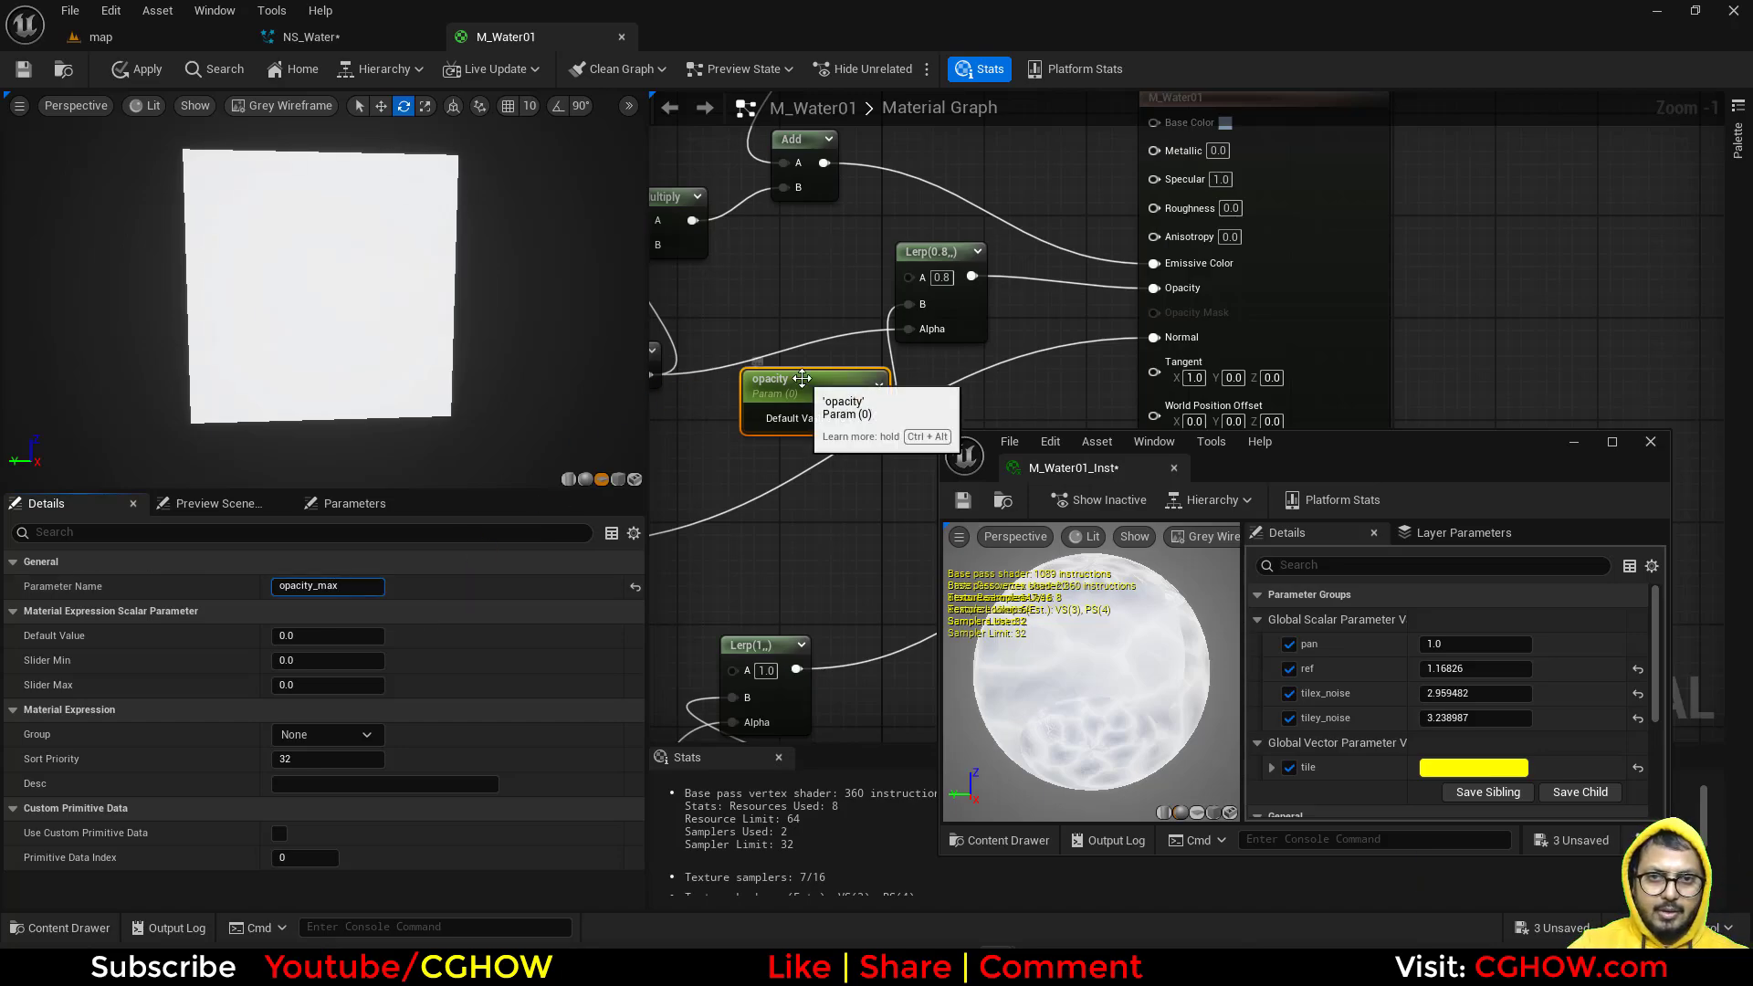
pyautogui.press('Return')
pyautogui.click(329, 635)
pyautogui.write('1')
pyautogui.press('Return')
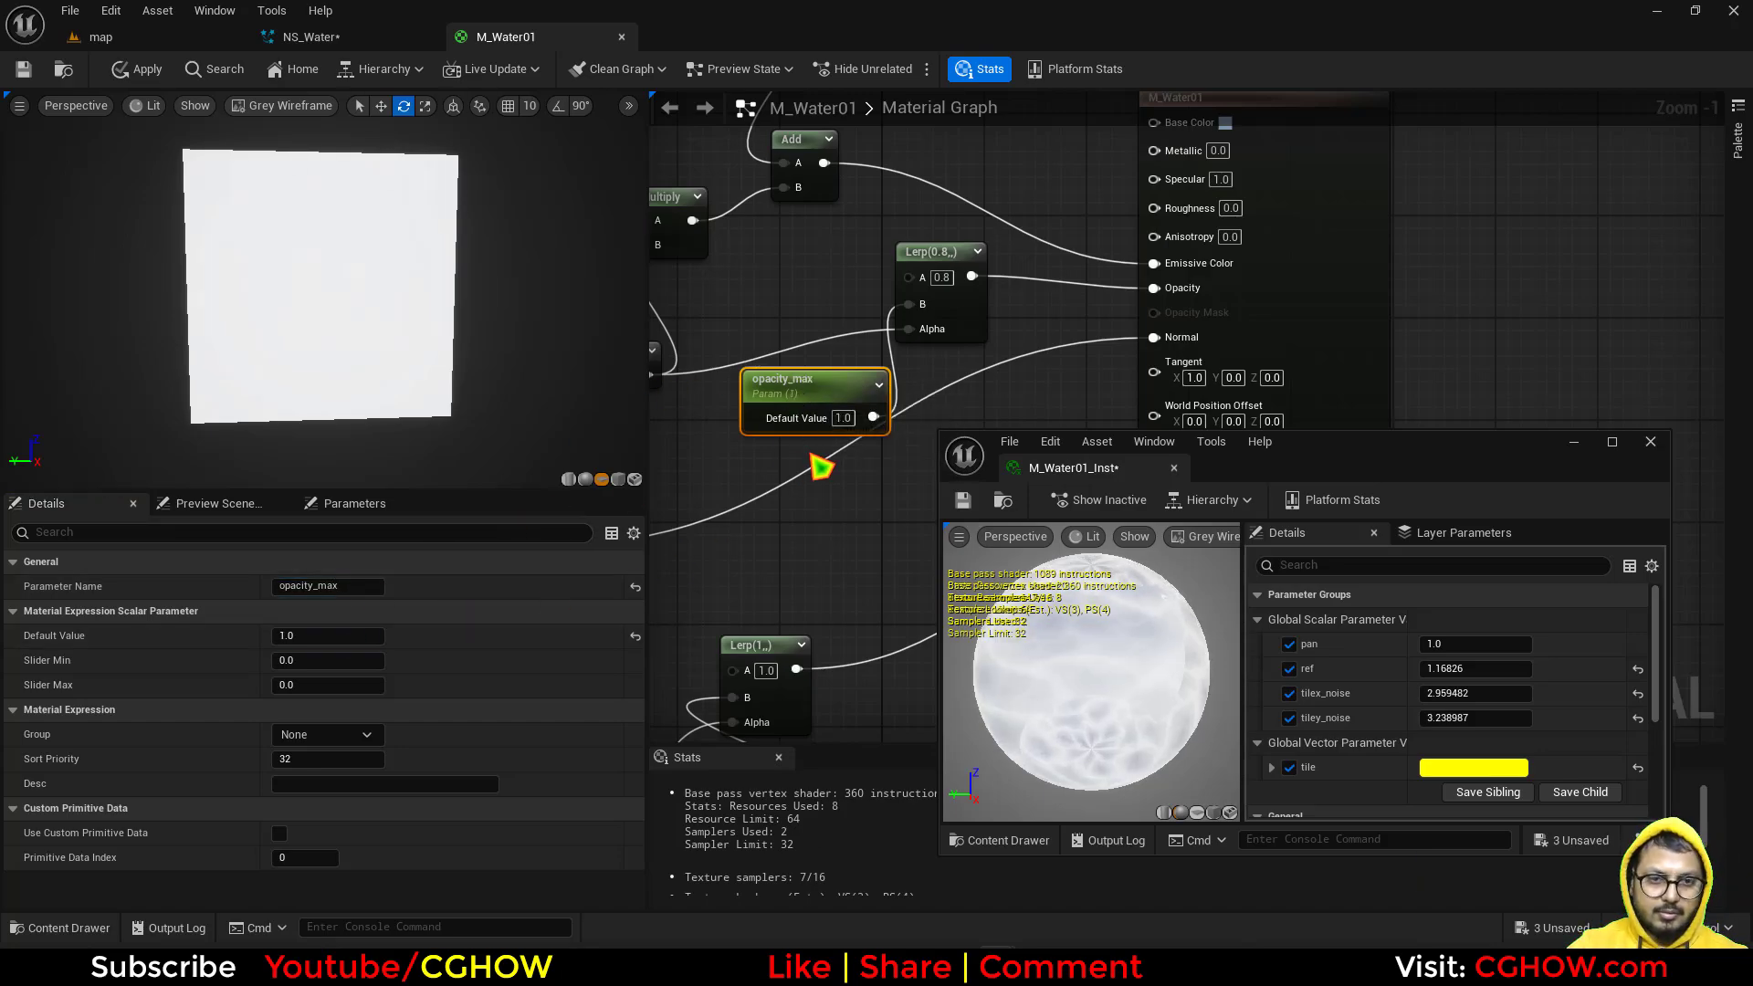
# Step: Create a scalar parameter named opacity_min with a default value of 0.2 and connect it to the opacity Lerp's A input
pyautogui.click(754, 467)
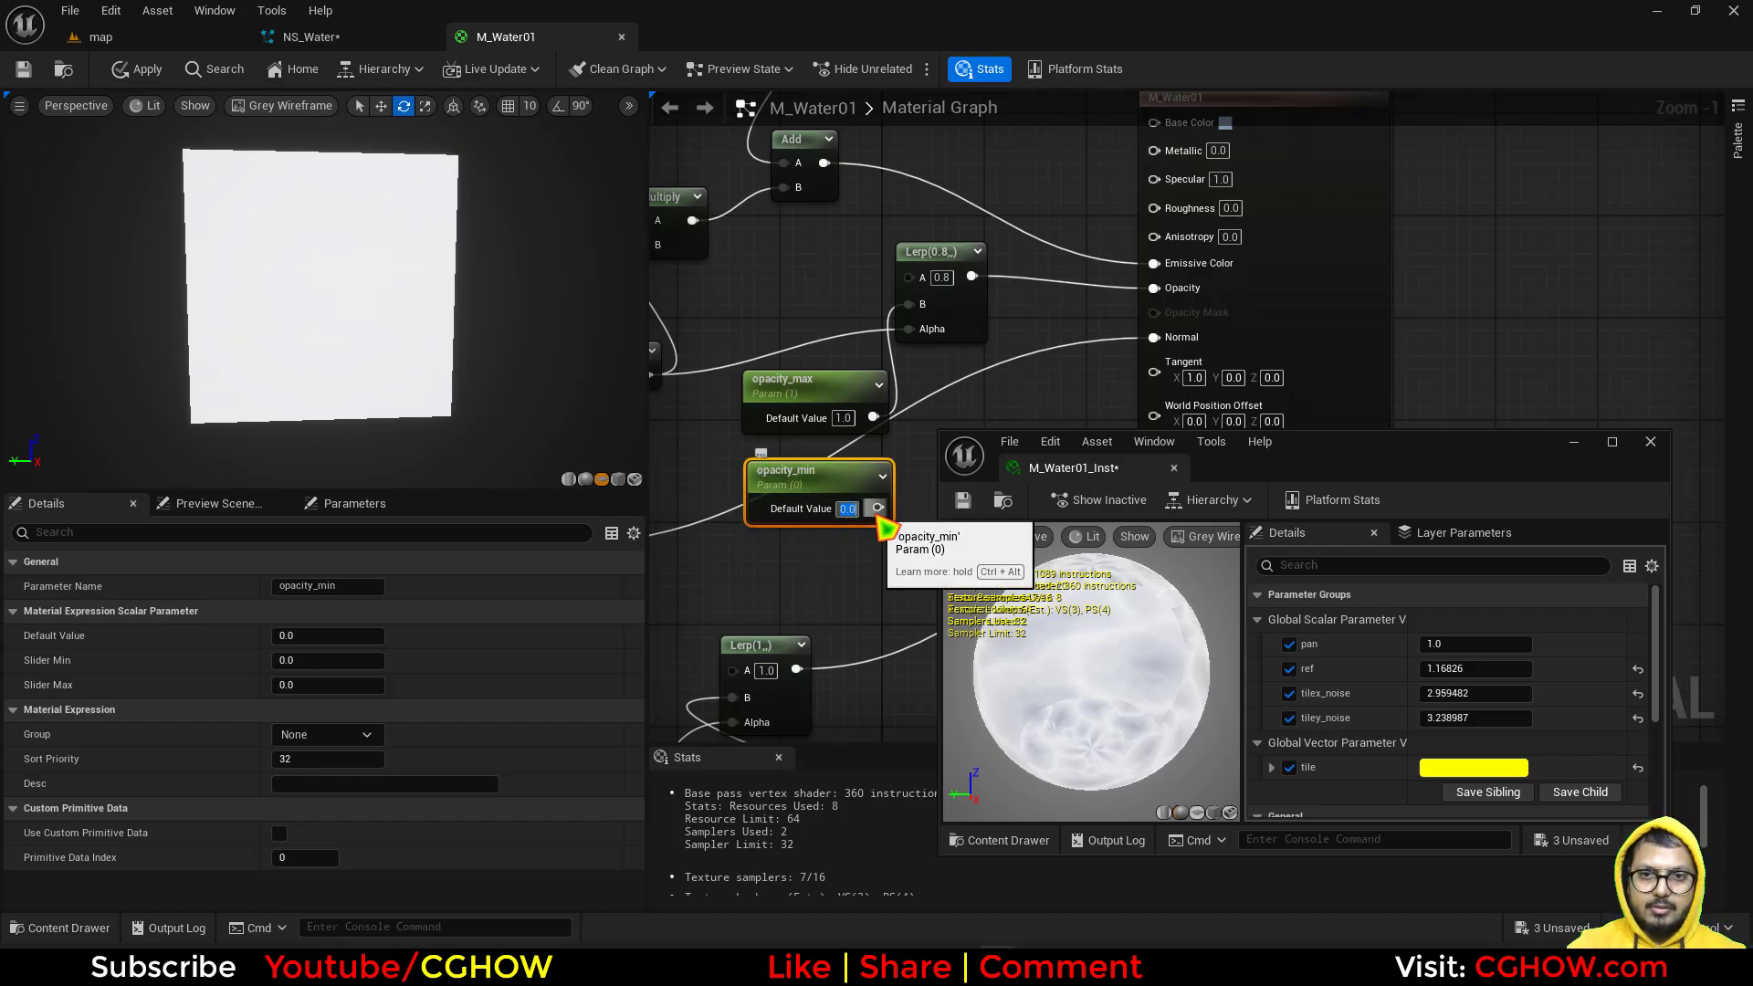
pyautogui.moveTo(878, 519); pyautogui.dragTo(913, 281)
pyautogui.moveTo(819, 301); pyautogui.dragTo(1038, 478, button='right')
pyautogui.moveTo(847, 476); pyautogui.dragTo(993, 359, button='right')
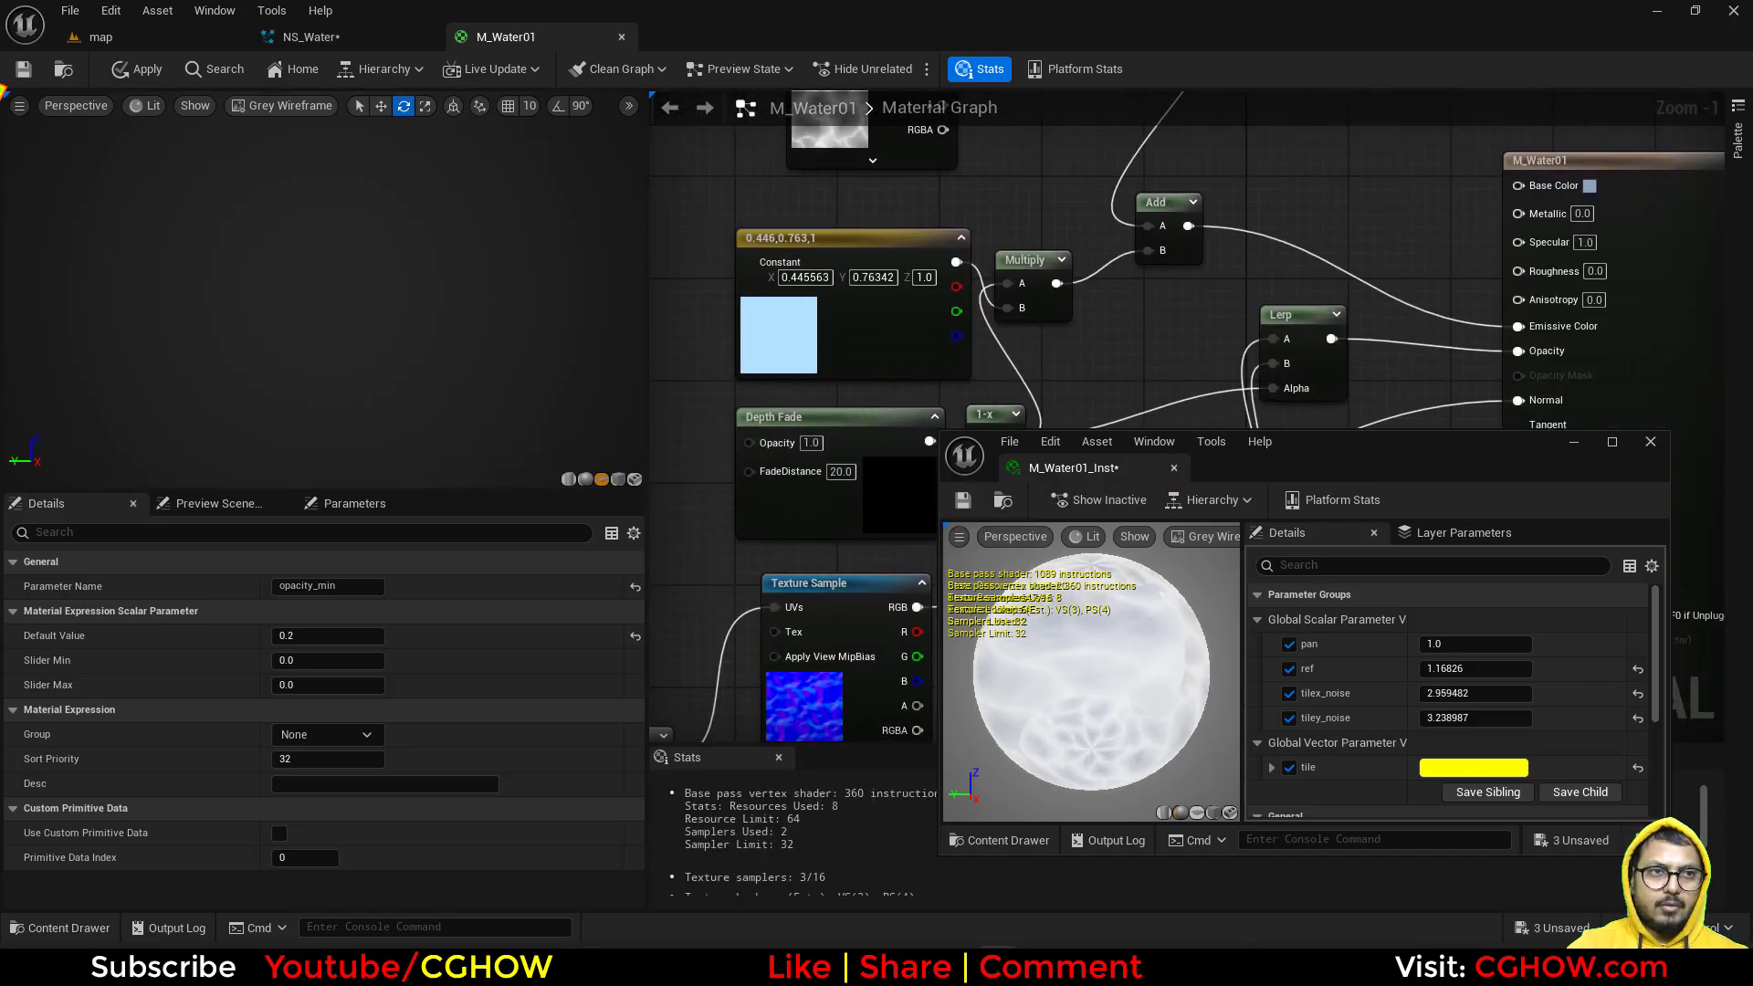
# Step: Save the material, return to the map level and enable the instance's opacity_min, opacity_max and noise_dissolve overrides
pyautogui.click(31, 73)
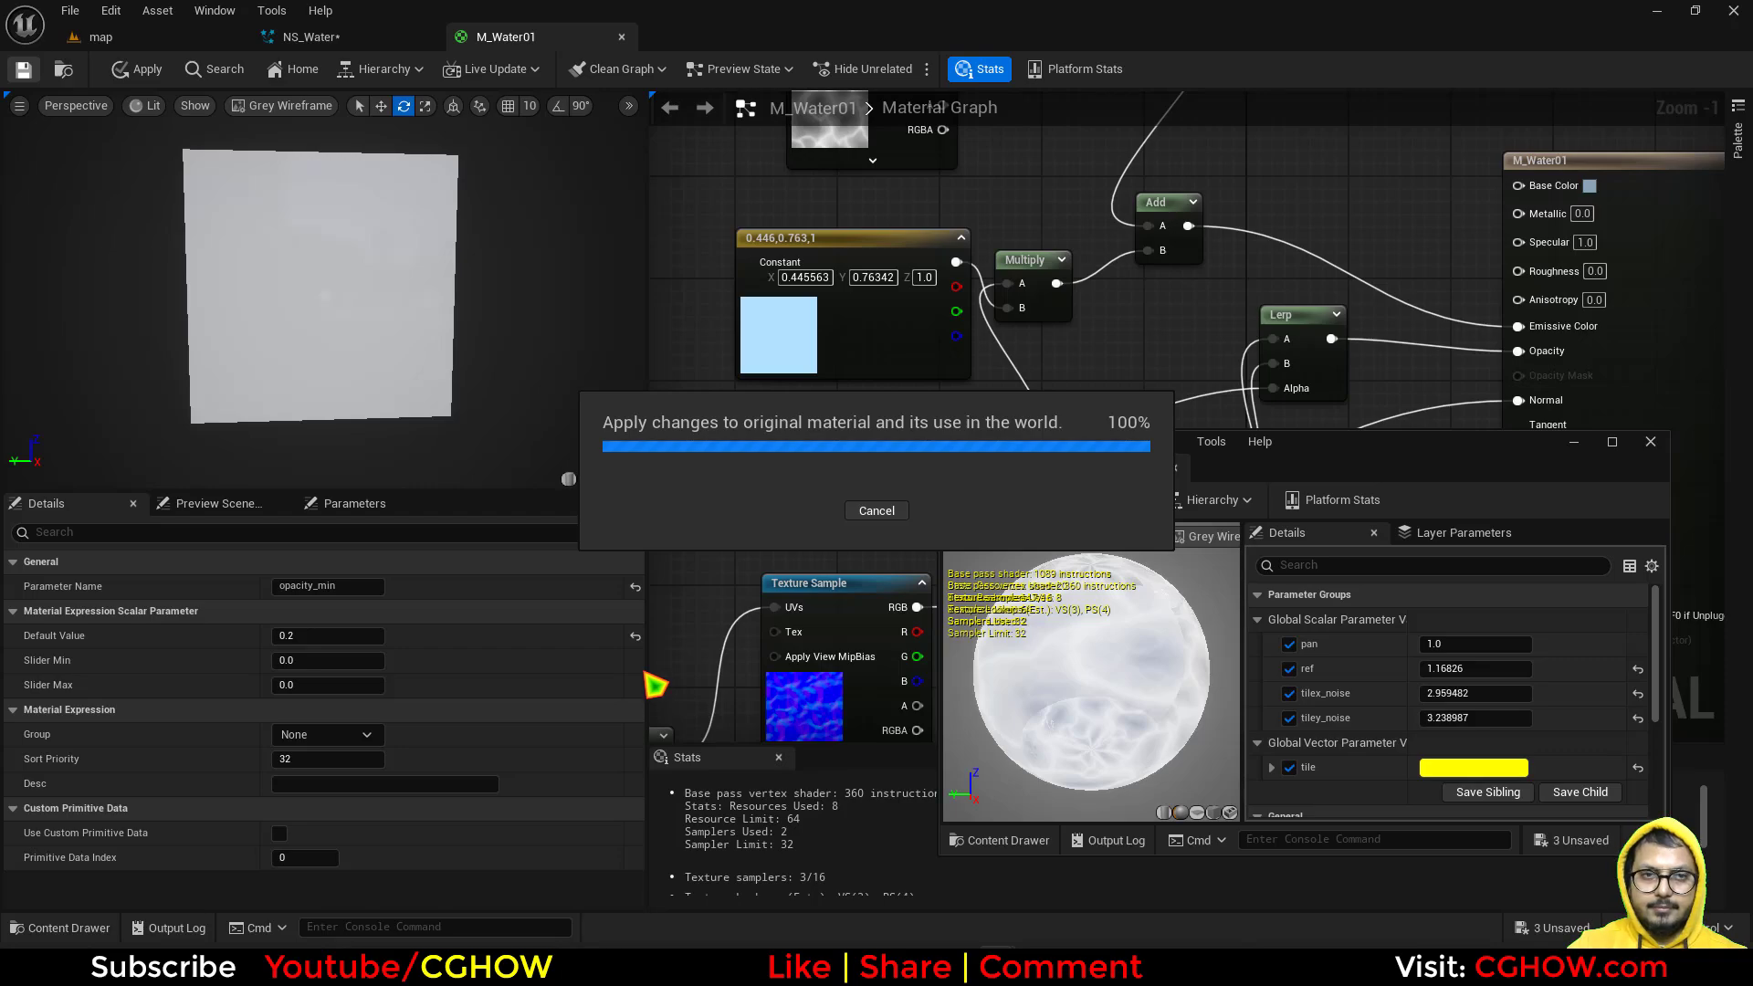
pyautogui.click(101, 36)
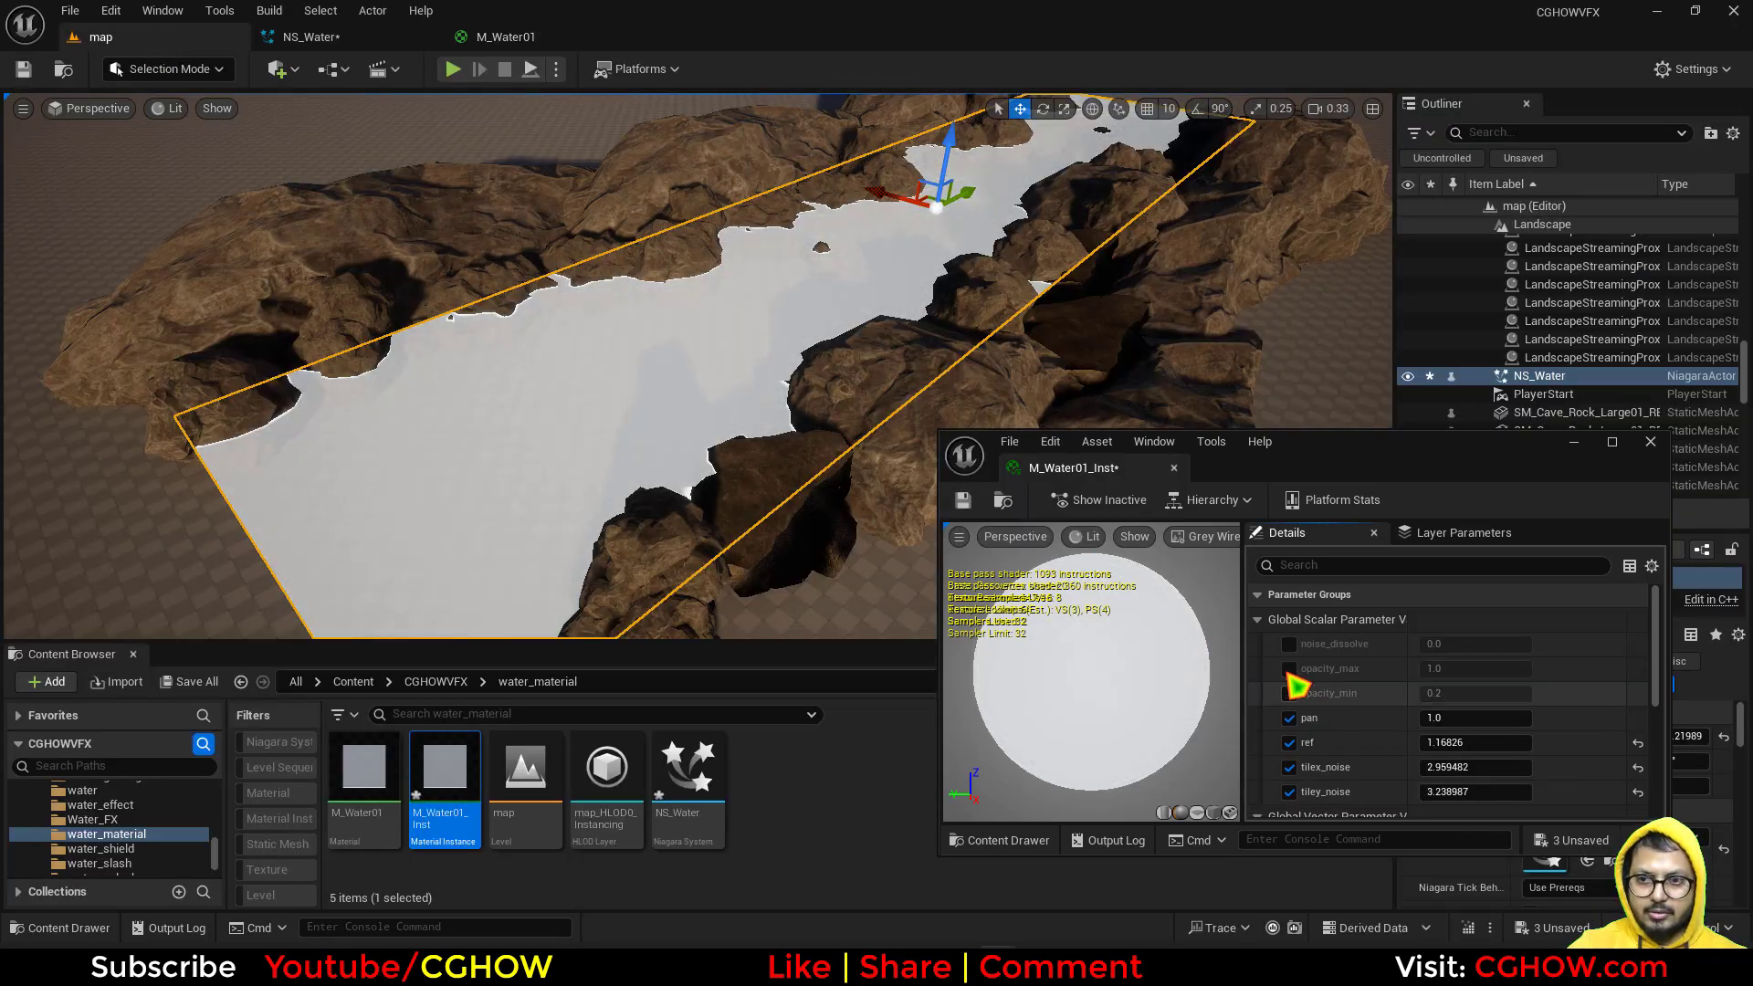
pyautogui.click(1289, 693)
pyautogui.click(1290, 668)
pyautogui.click(1290, 644)
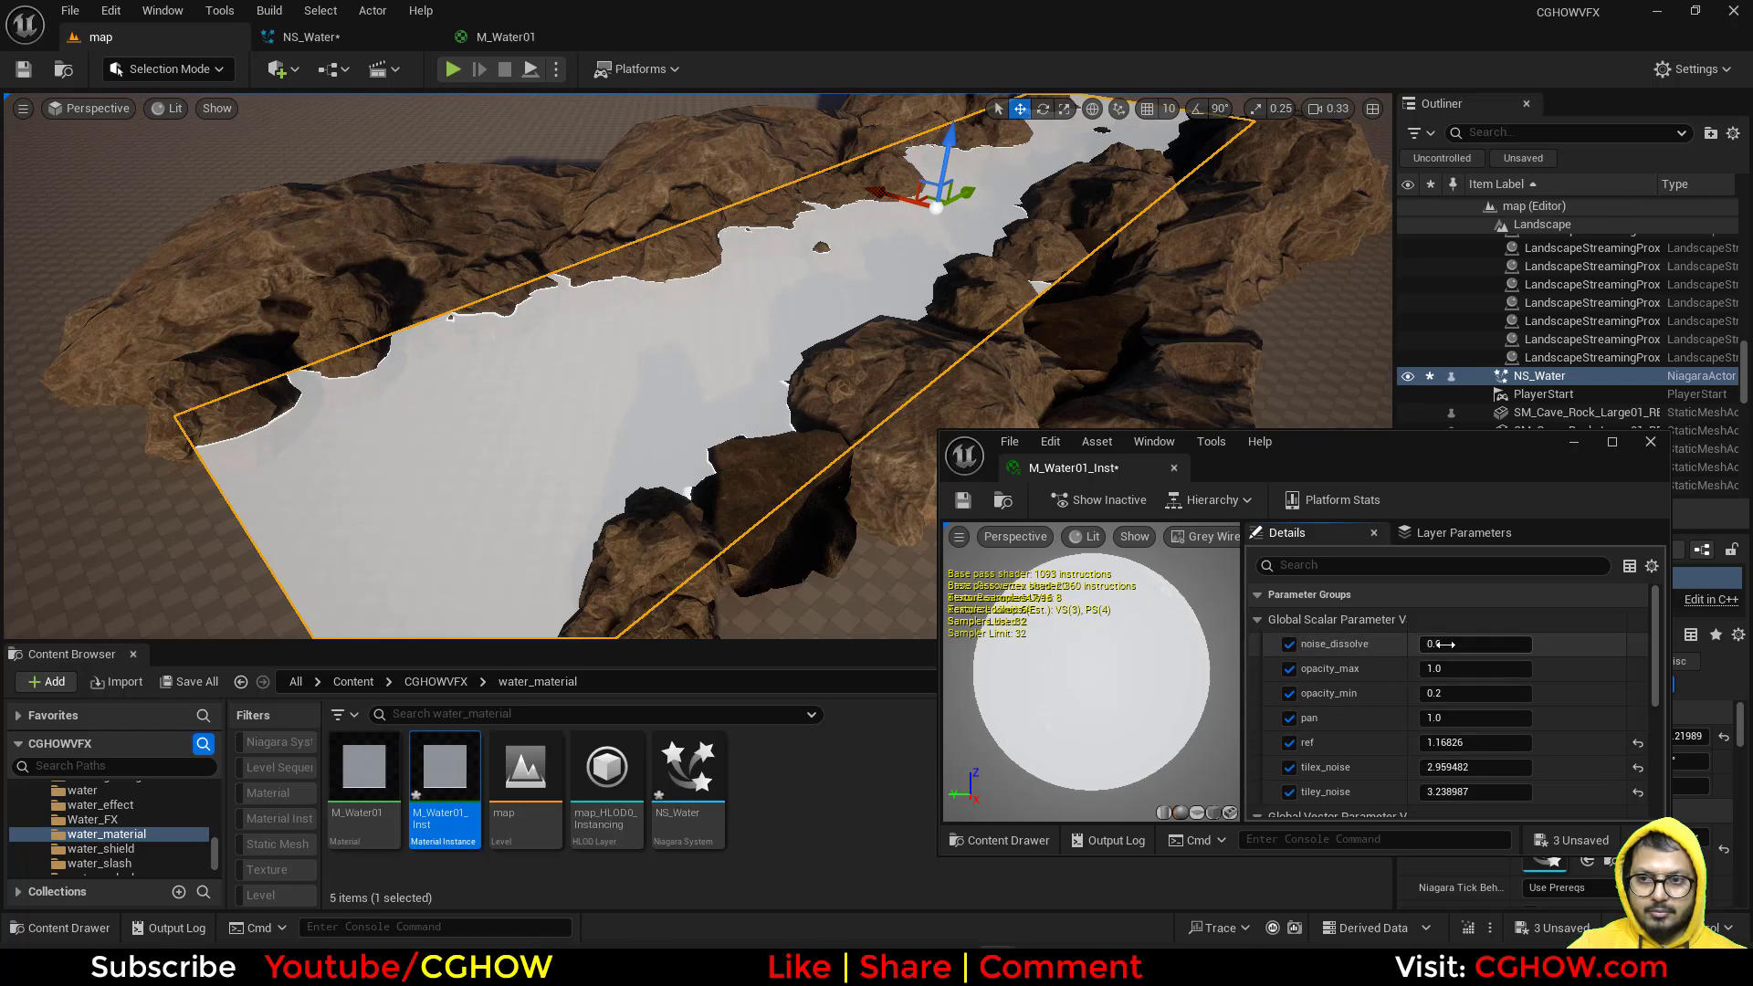
# Step: Set the instance's noise_dissolve to about 3.16, opacity_max to about 3.31 and opacity_min to about 0.69
pyautogui.moveTo(1475, 645); pyautogui.dragTo(1365, 621)
pyautogui.moveTo(639, 365); pyautogui.dragTo(626, 260, button='right')
pyautogui.scroll(-2, 1353, 726)
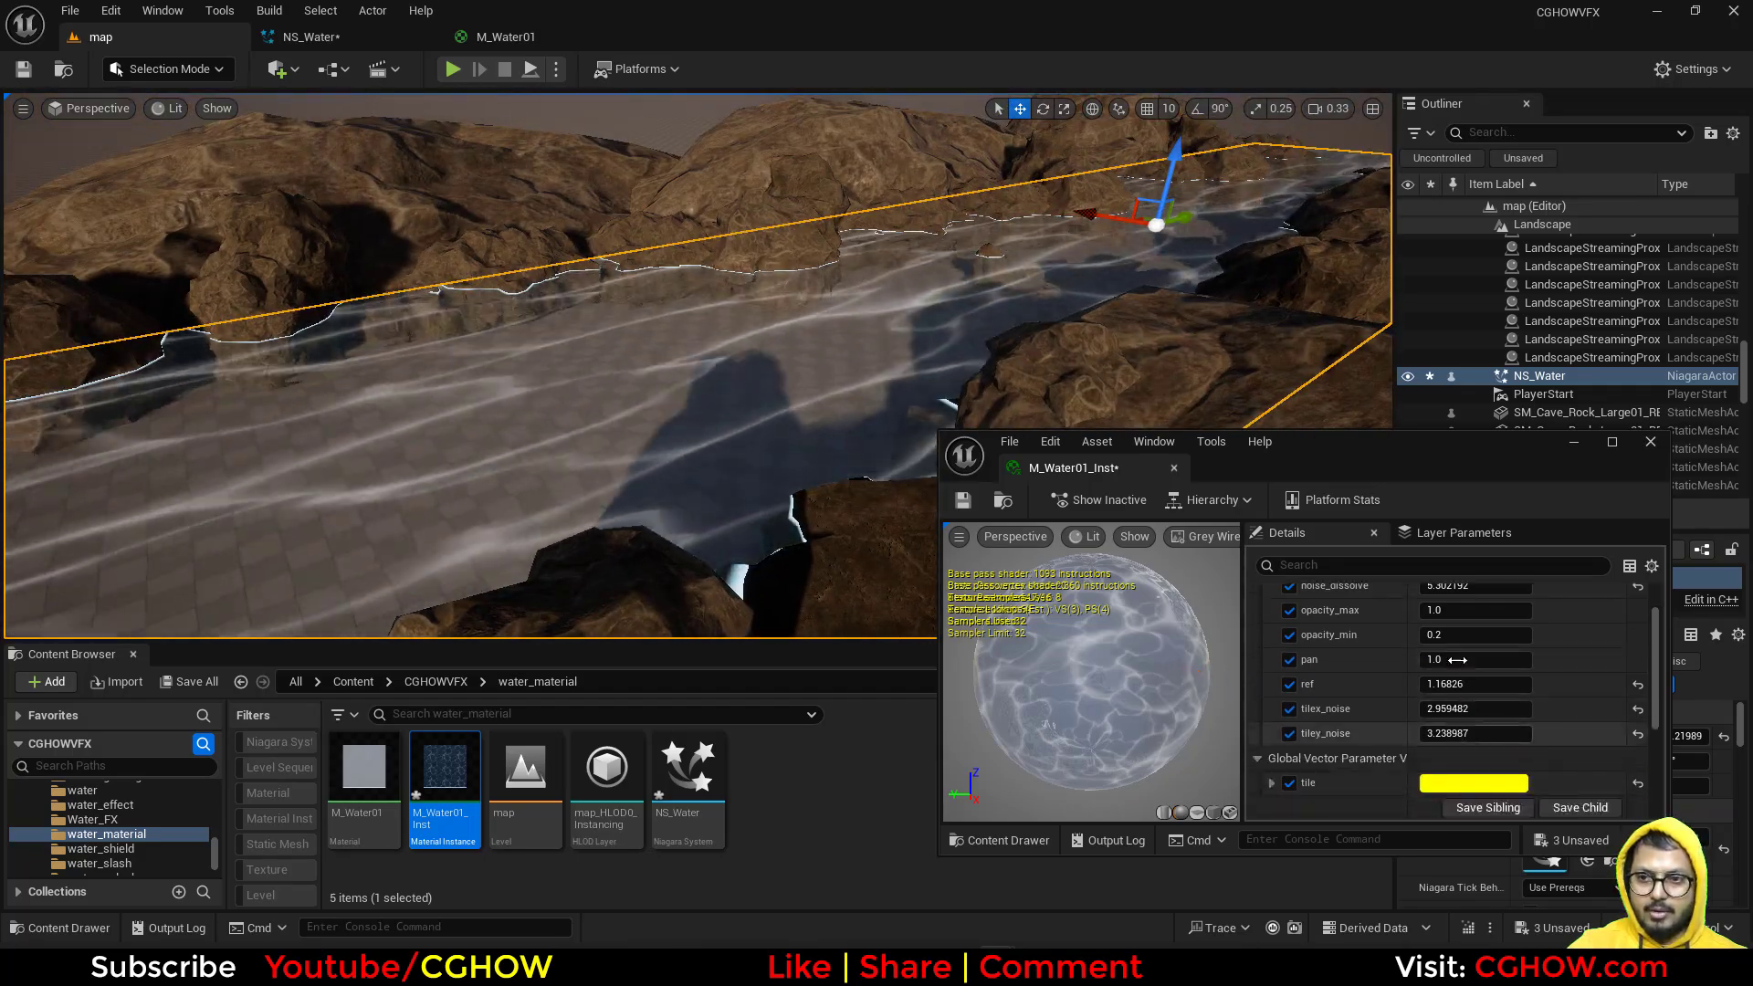
pyautogui.scroll(2, 1476, 621)
pyautogui.moveTo(1470, 644)
pyautogui.mouseDown()
pyautogui.moveTo(1443, 643)
pyautogui.moveTo(1571, 670)
pyautogui.moveTo(1462, 694)
pyautogui.moveTo(1479, 649)
pyautogui.moveTo(1443, 648)
pyautogui.mouseUp()
pyautogui.moveTo(515, 431)
pyautogui.mouseDown(button='right')
pyautogui.moveTo(515, 474)
pyautogui.moveTo(515, 439)
pyautogui.mouseUp(button='right')
# Step: Return to the M_Water01 material graph and insert a Multiply node between the noise's Power node and the emissive Add node
pyautogui.click(505, 37)
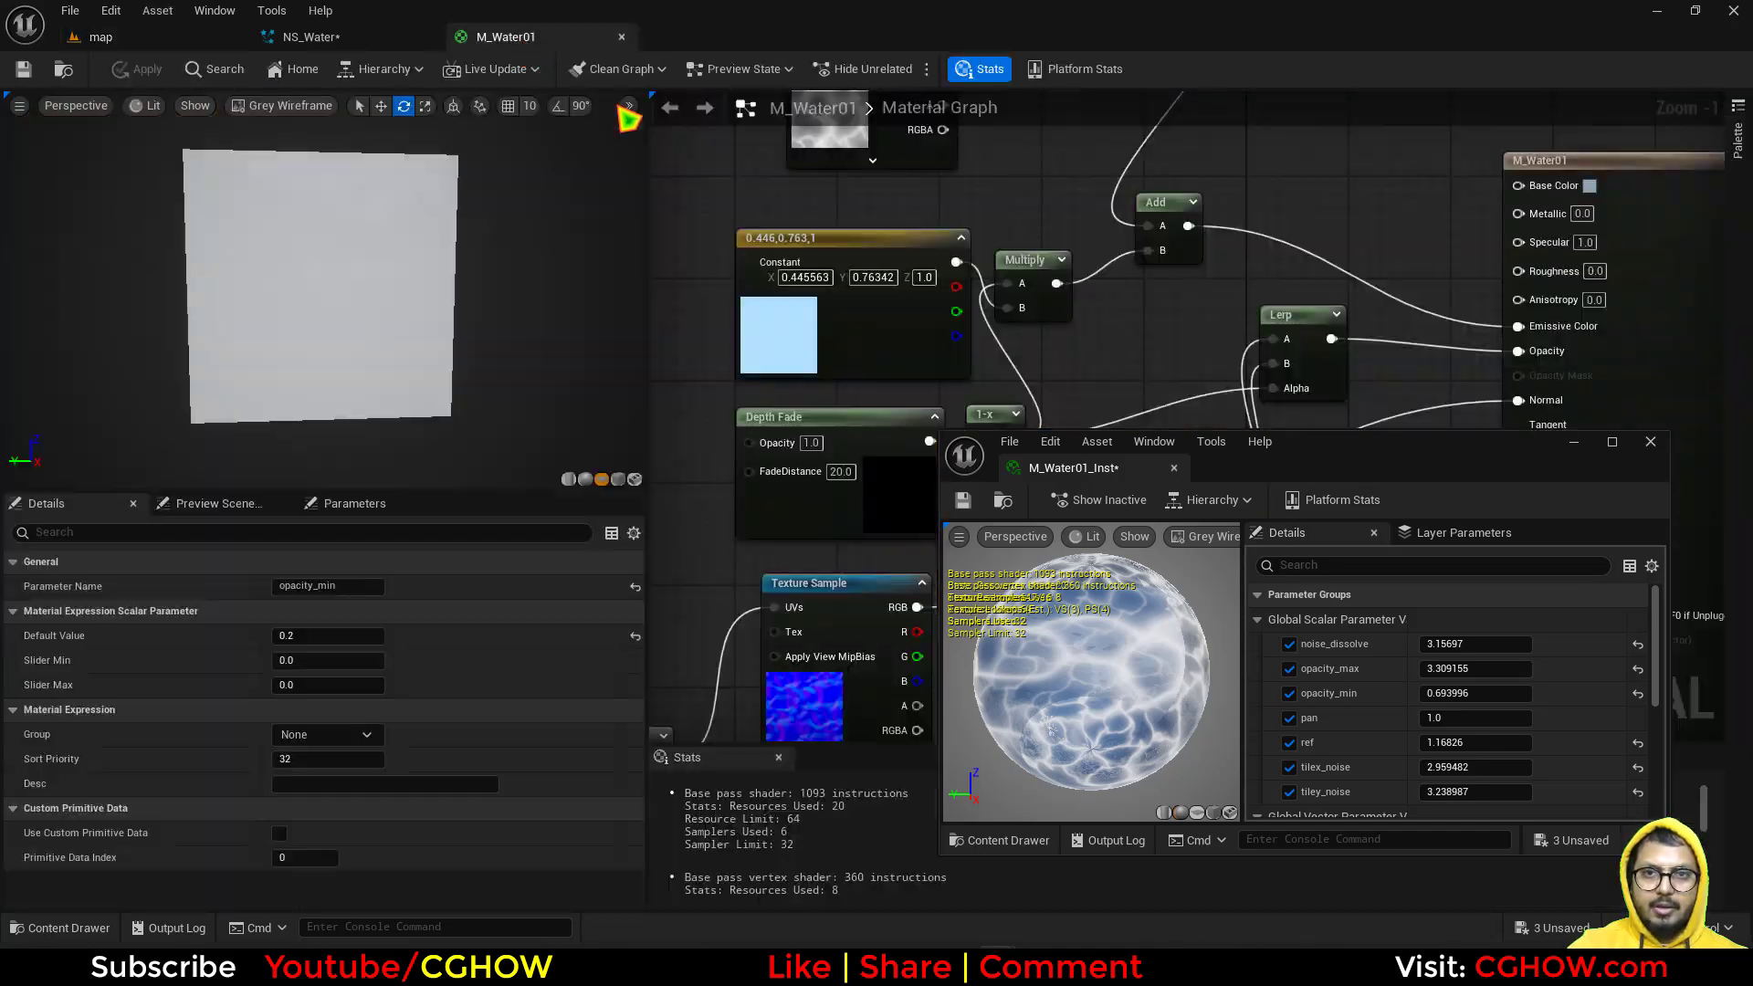
pyautogui.moveTo(777, 486); pyautogui.dragTo(791, 489, button='right')
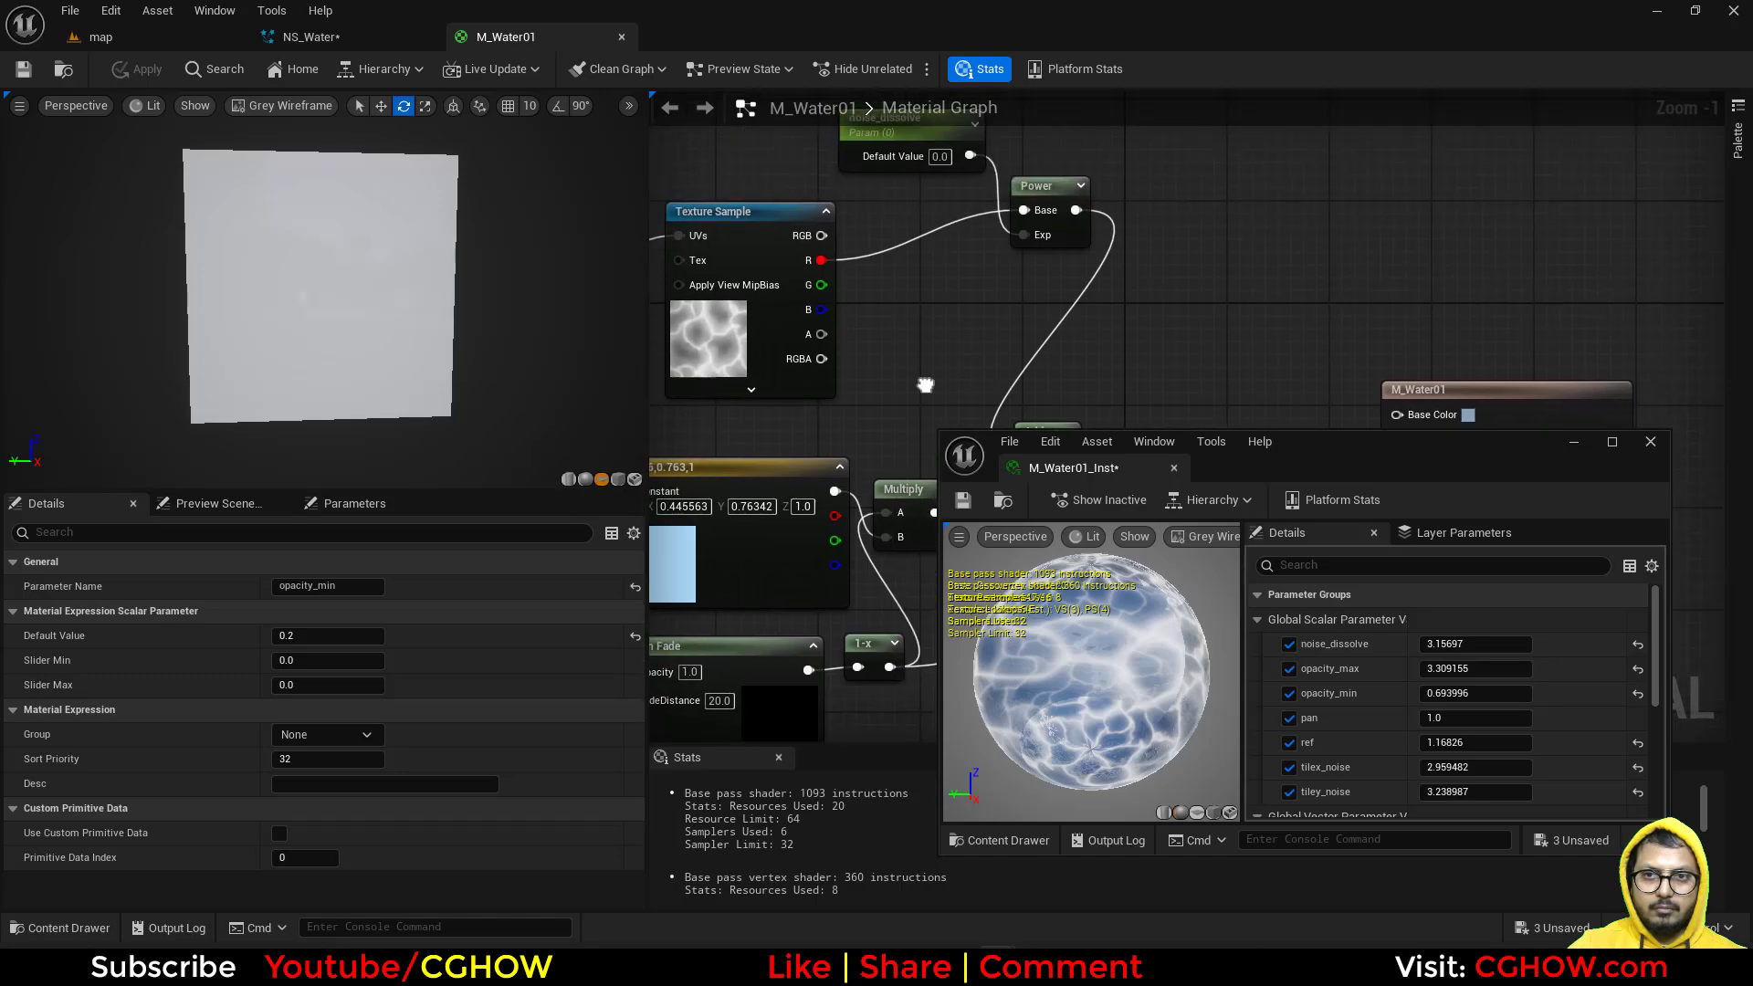
pyautogui.click(1020, 330)
pyautogui.click(1037, 312)
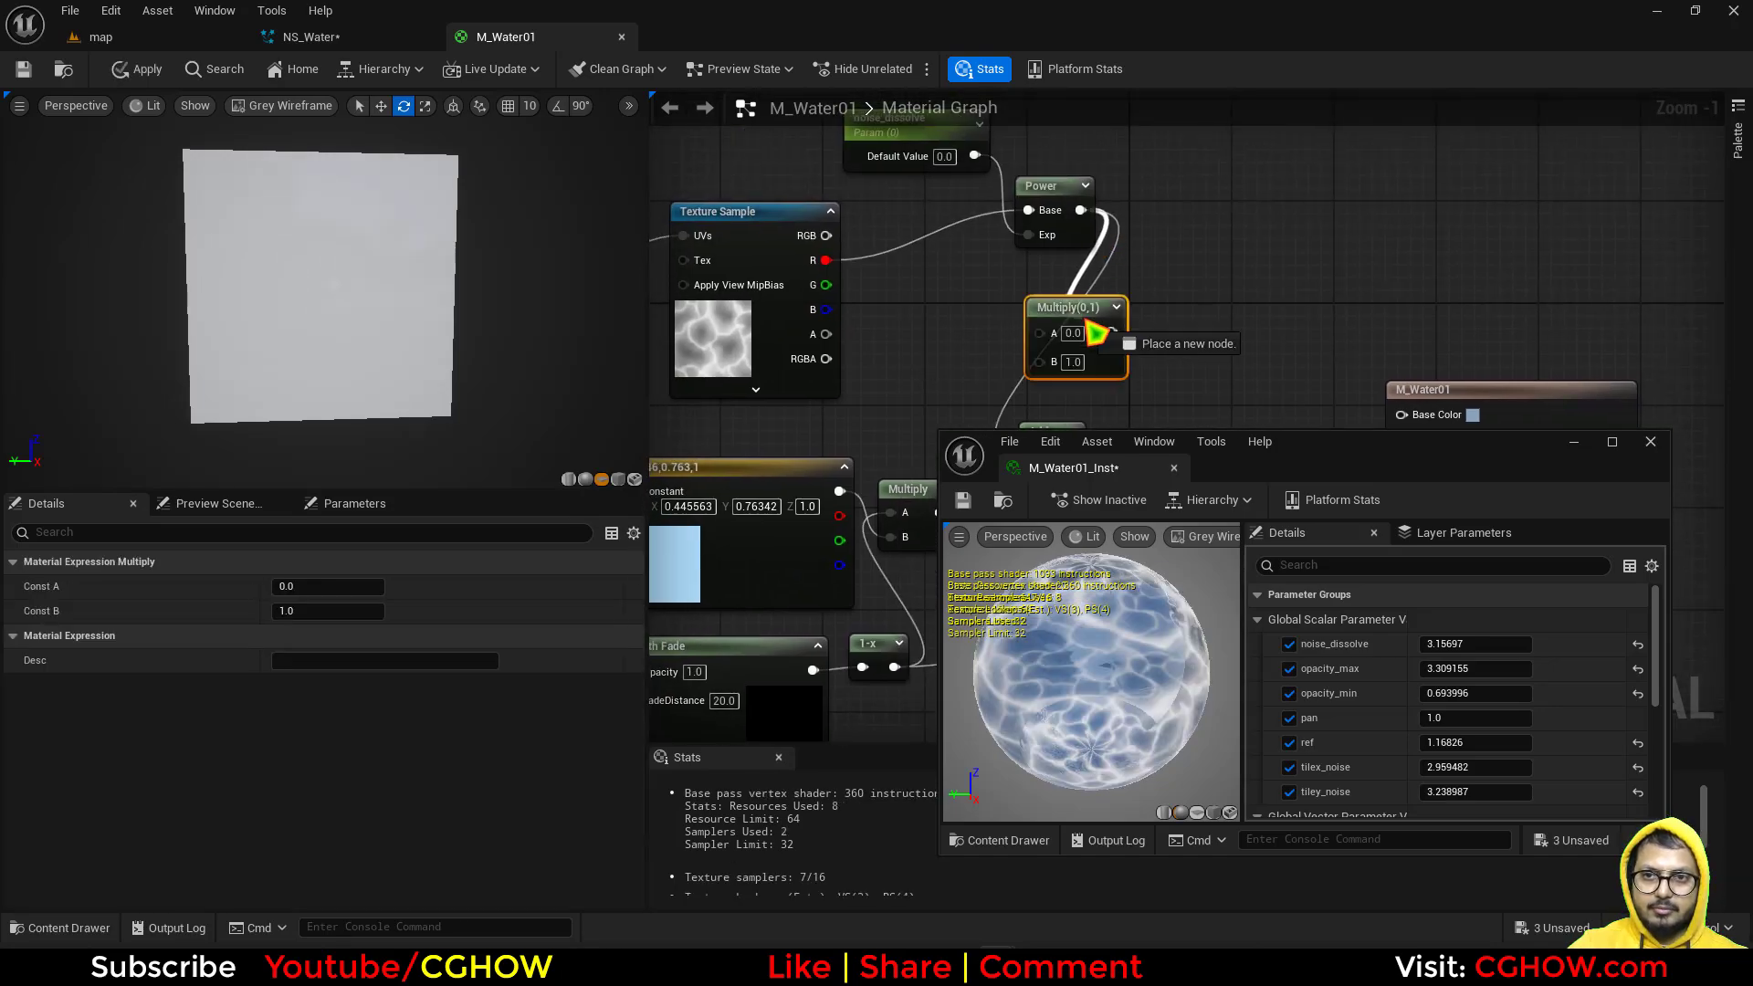
pyautogui.moveTo(1059, 340); pyautogui.dragTo(1041, 334)
# Step: Create a scalar parameter named noise_value with a default value of 1 and connect it to the new Multiply's B input
pyautogui.moveTo(948, 375); pyautogui.dragTo(1002, 289, button='right')
pyautogui.click(1001, 297)
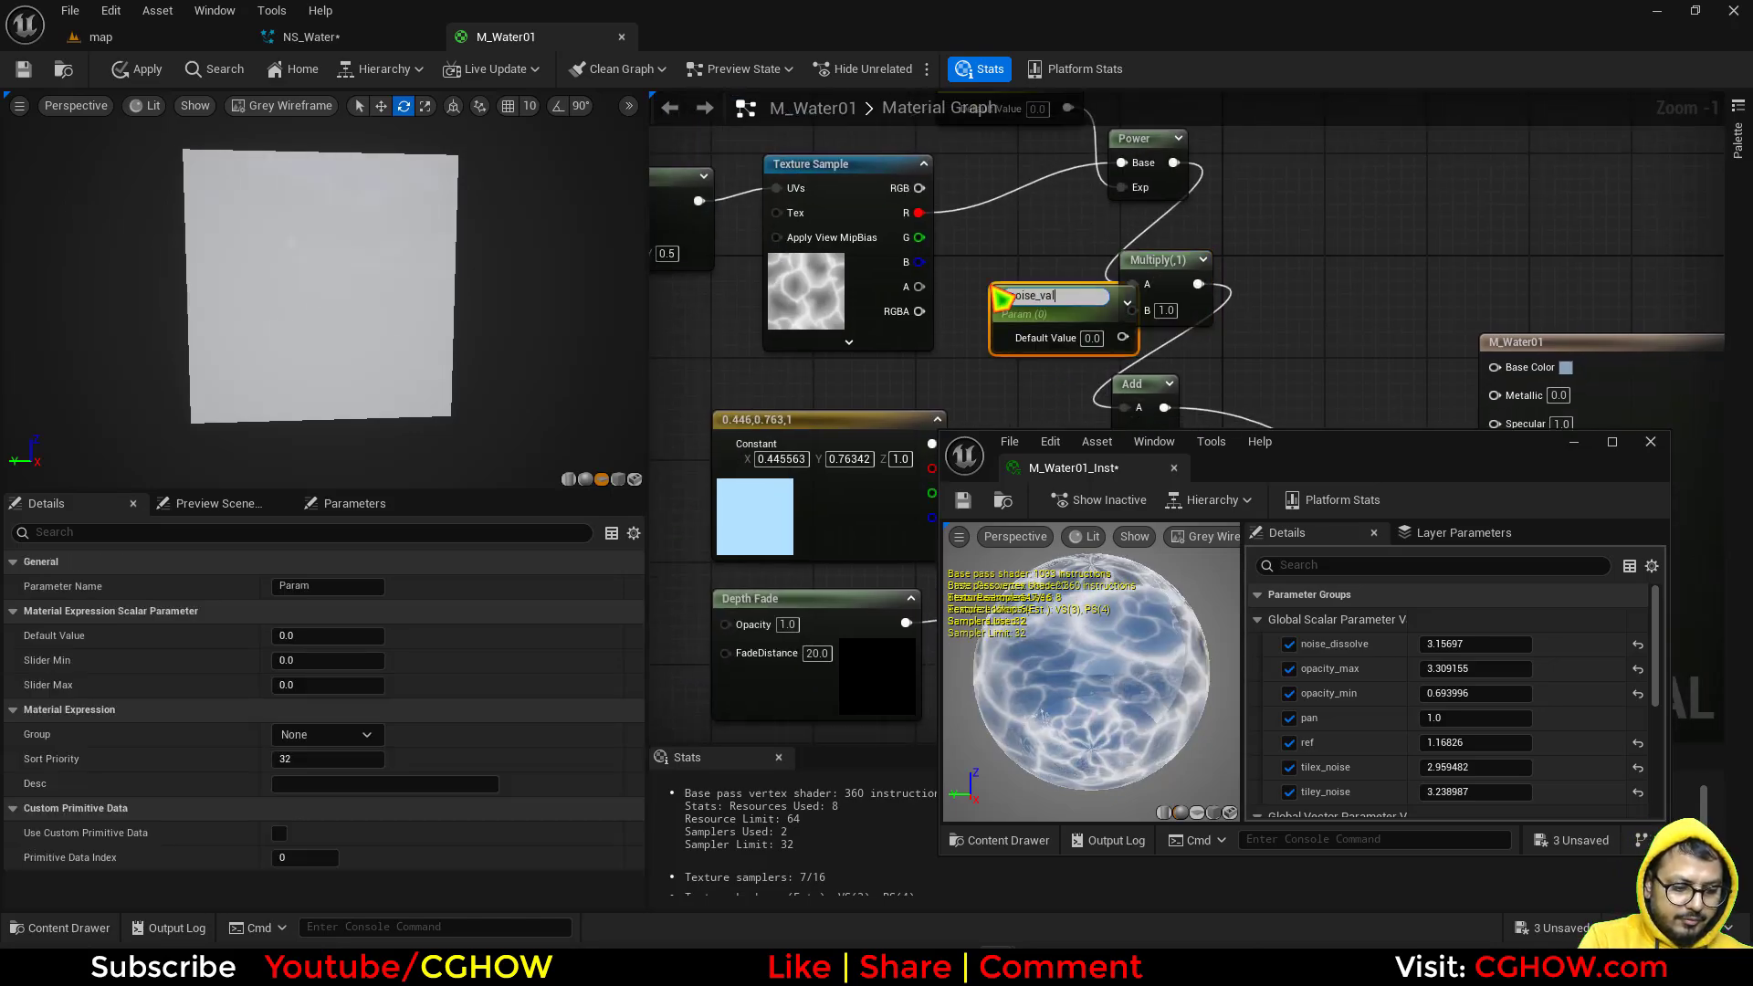
pyautogui.moveTo(1060, 297); pyautogui.dragTo(1132, 308)
pyautogui.write('1')
pyautogui.press('Return')
# Step: Add a Texture Sample using T_noise_blur_01 below the noise tiling nodes, taking the texture from the existing refraction noise sample
pyautogui.scroll(-4, 857, 212)
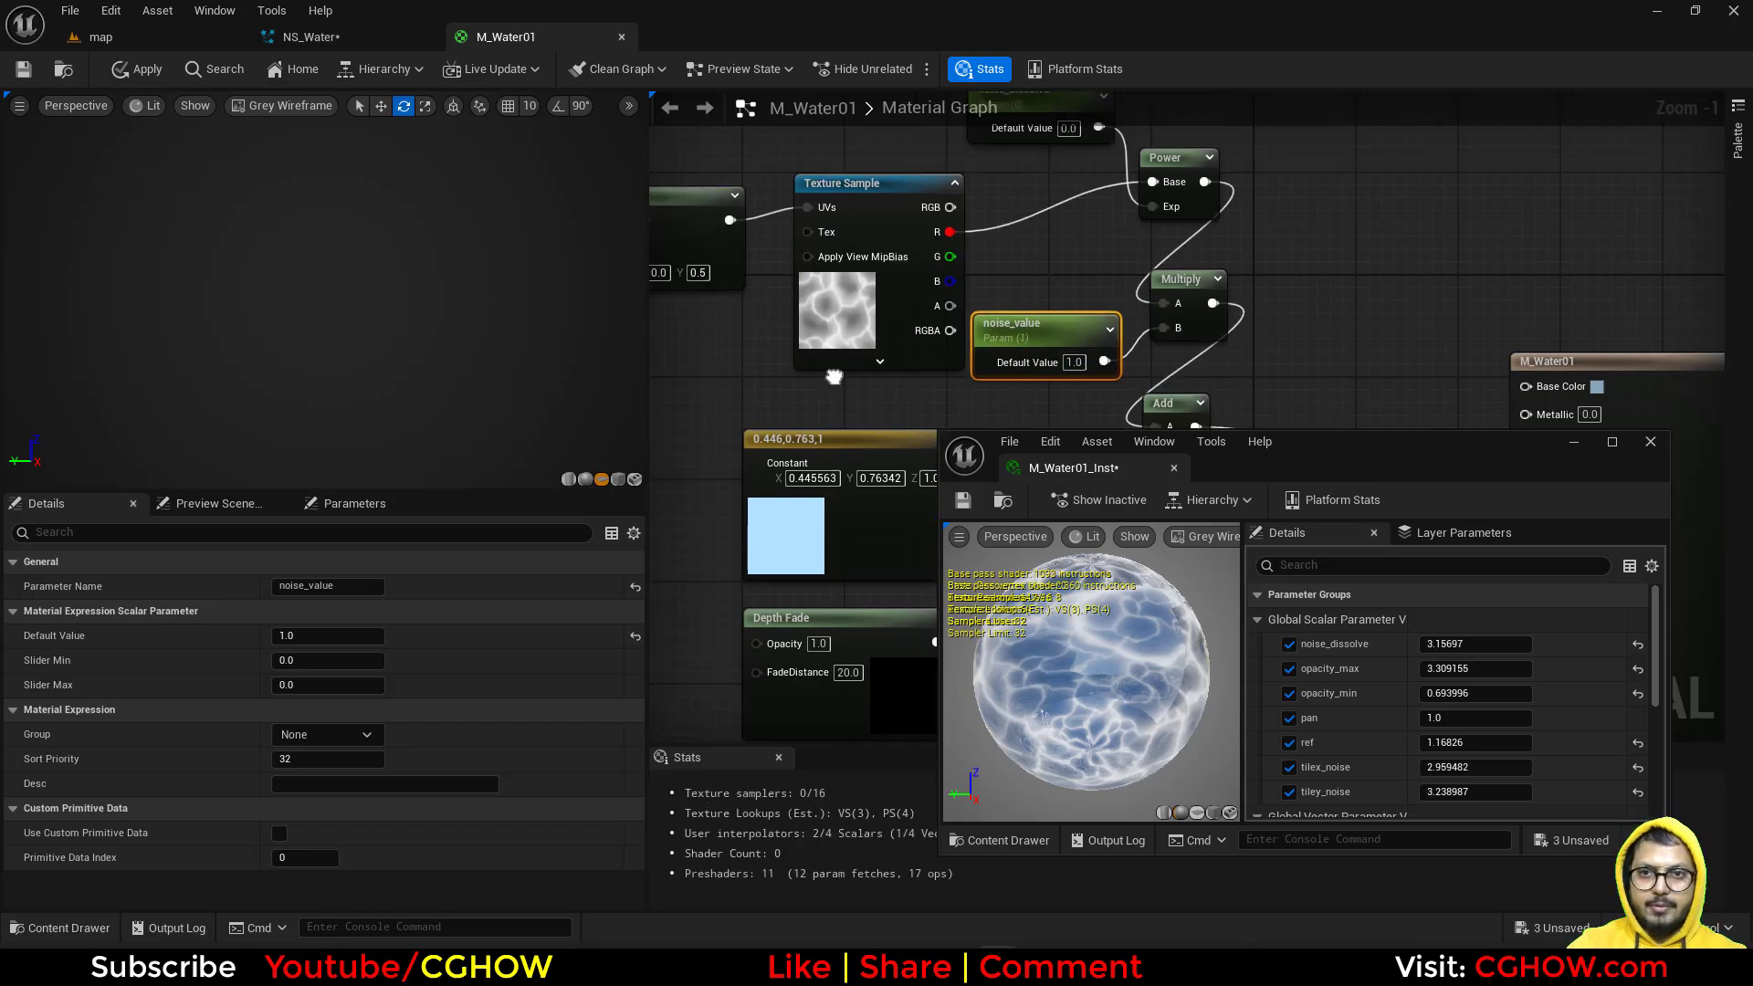
pyautogui.click(992, 326)
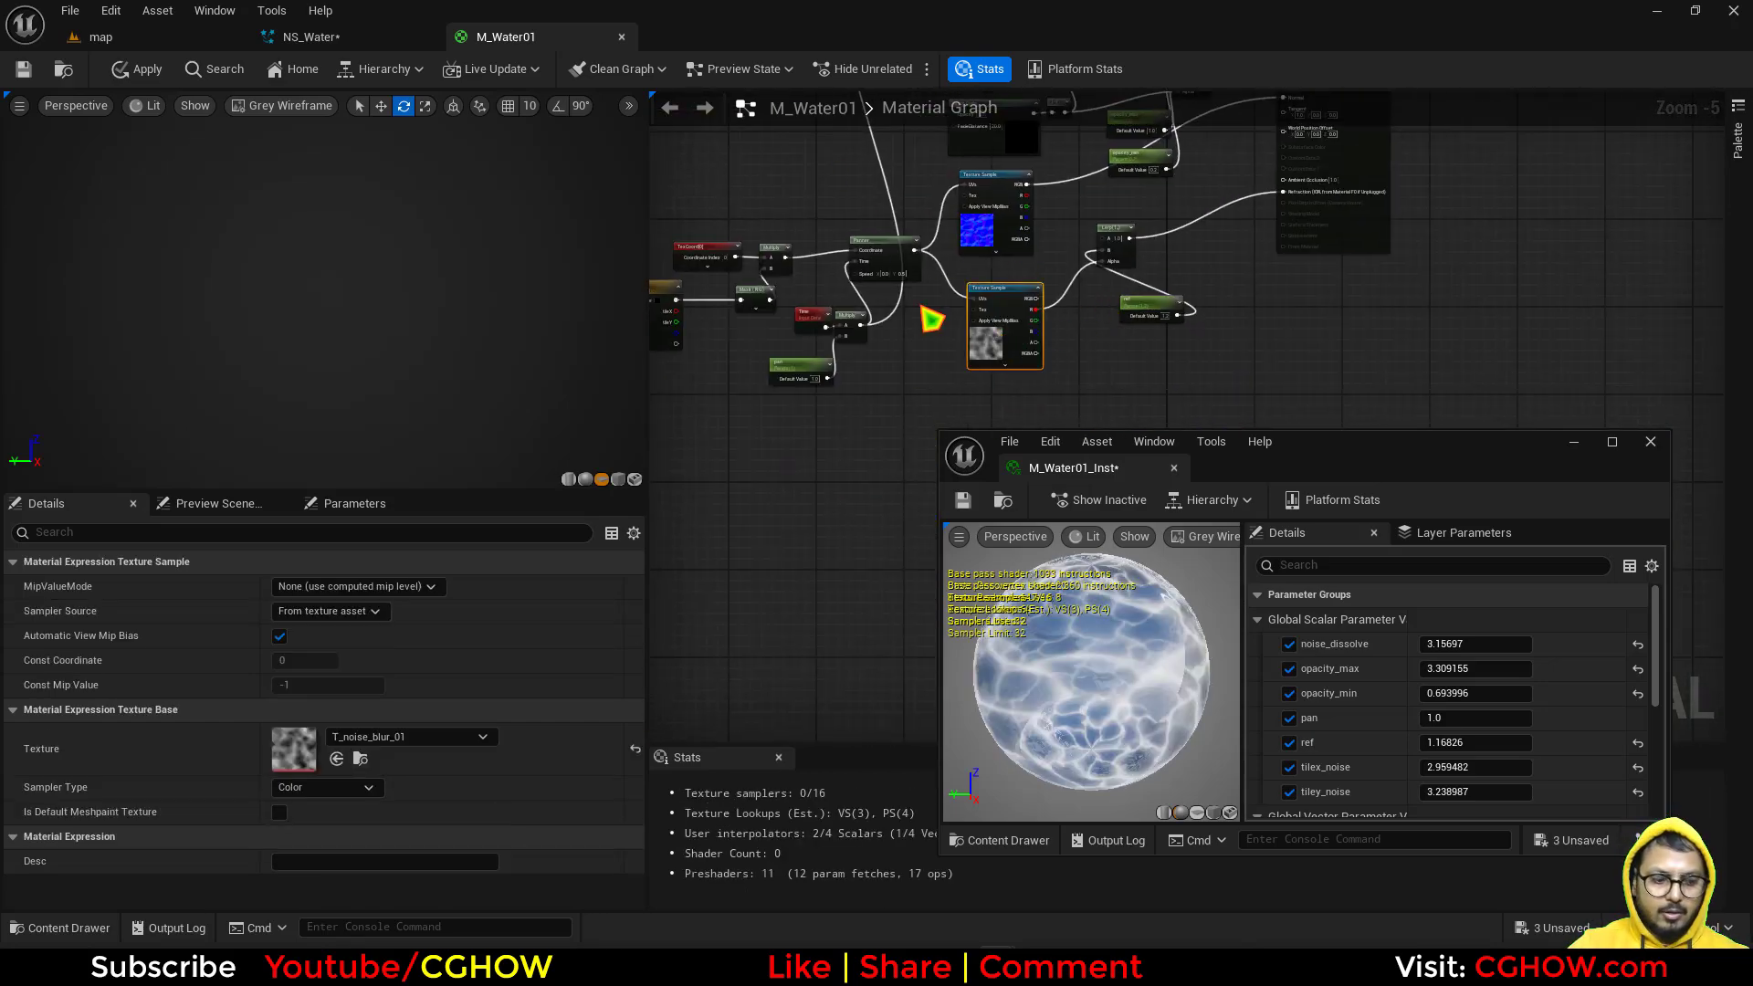
pyautogui.moveTo(863, 238); pyautogui.dragTo(909, 467, button='right')
pyautogui.click(840, 289)
pyautogui.press('t')
pyautogui.click(841, 289)
pyautogui.scroll(4, 853, 305)
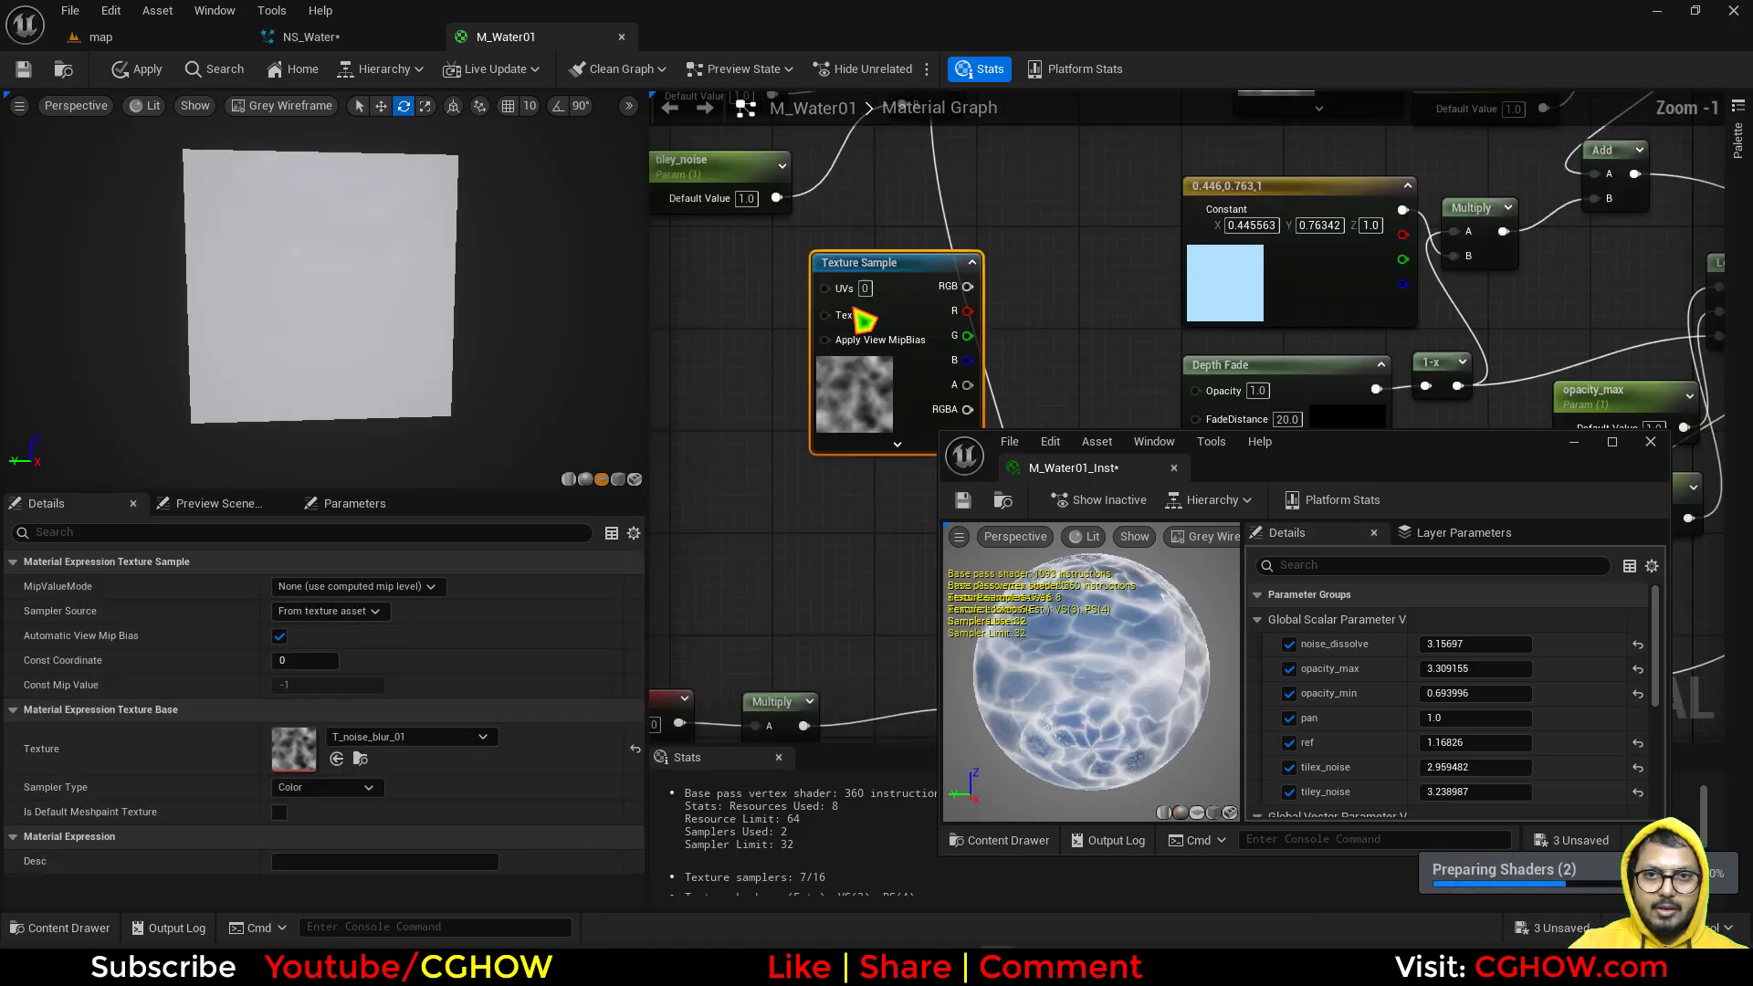
pyautogui.moveTo(751, 324); pyautogui.dragTo(765, 489, button='right')
pyautogui.scroll(-2, 766, 488)
pyautogui.moveTo(926, 327); pyautogui.dragTo(878, 316, button='right')
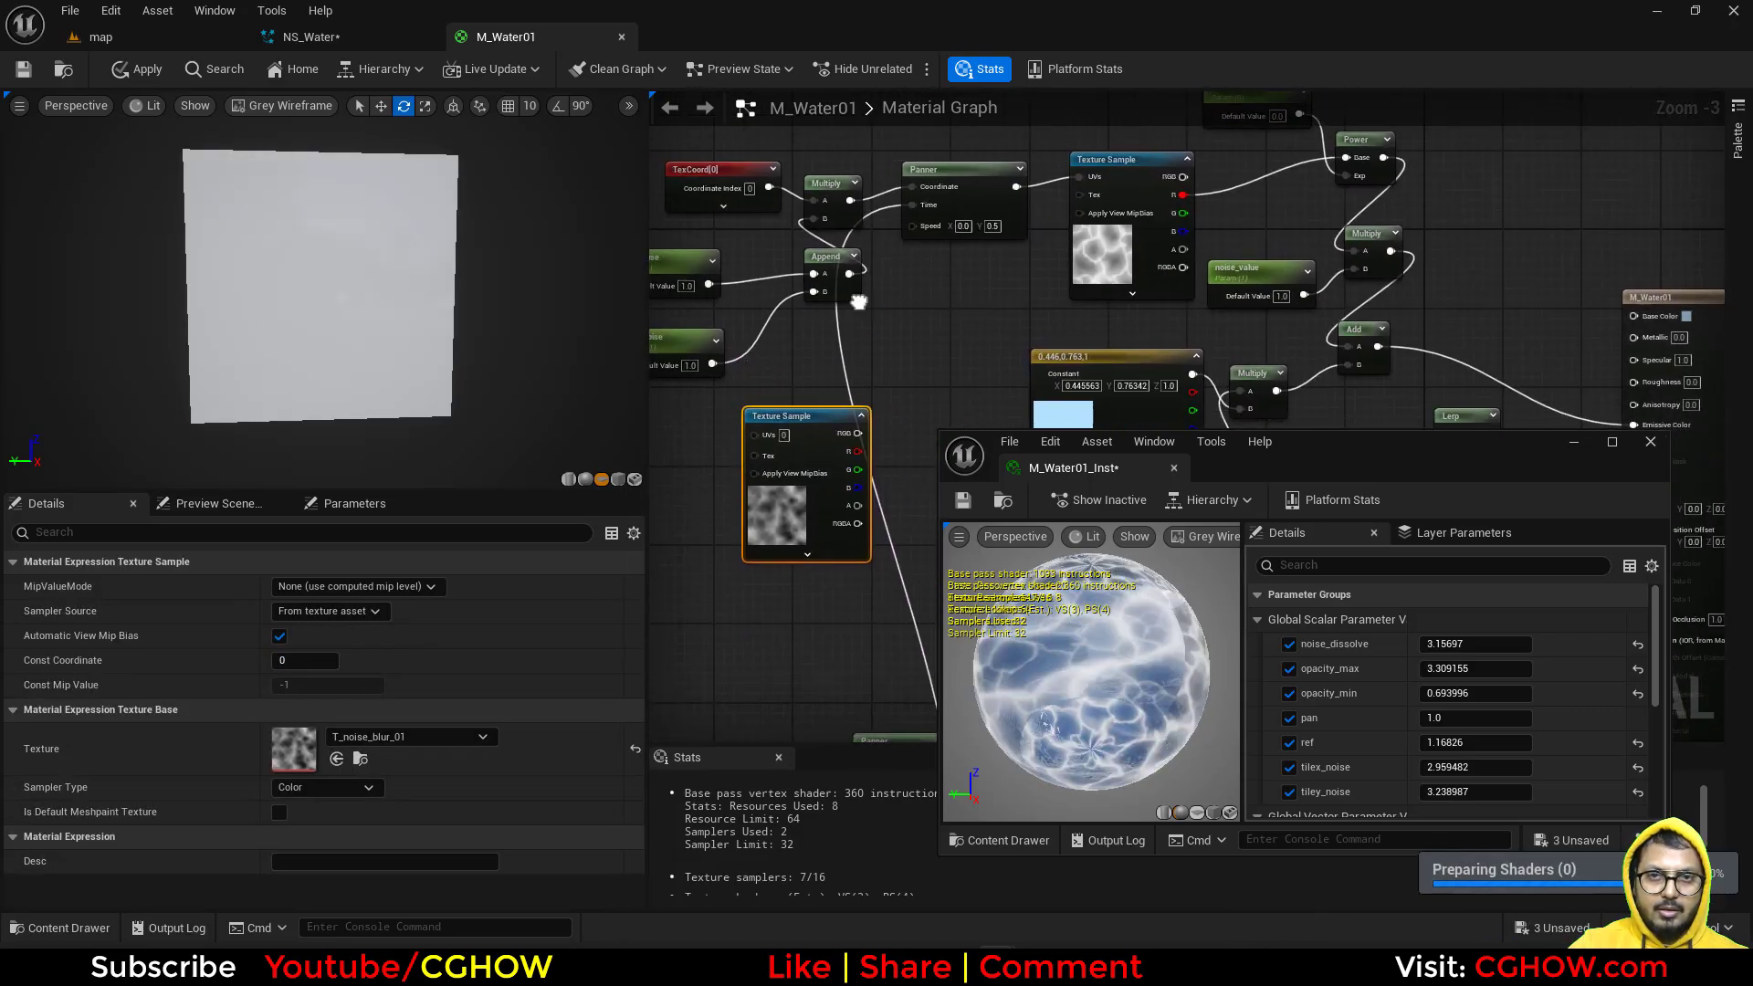
pyautogui.moveTo(859, 272); pyautogui.dragTo(778, 438)
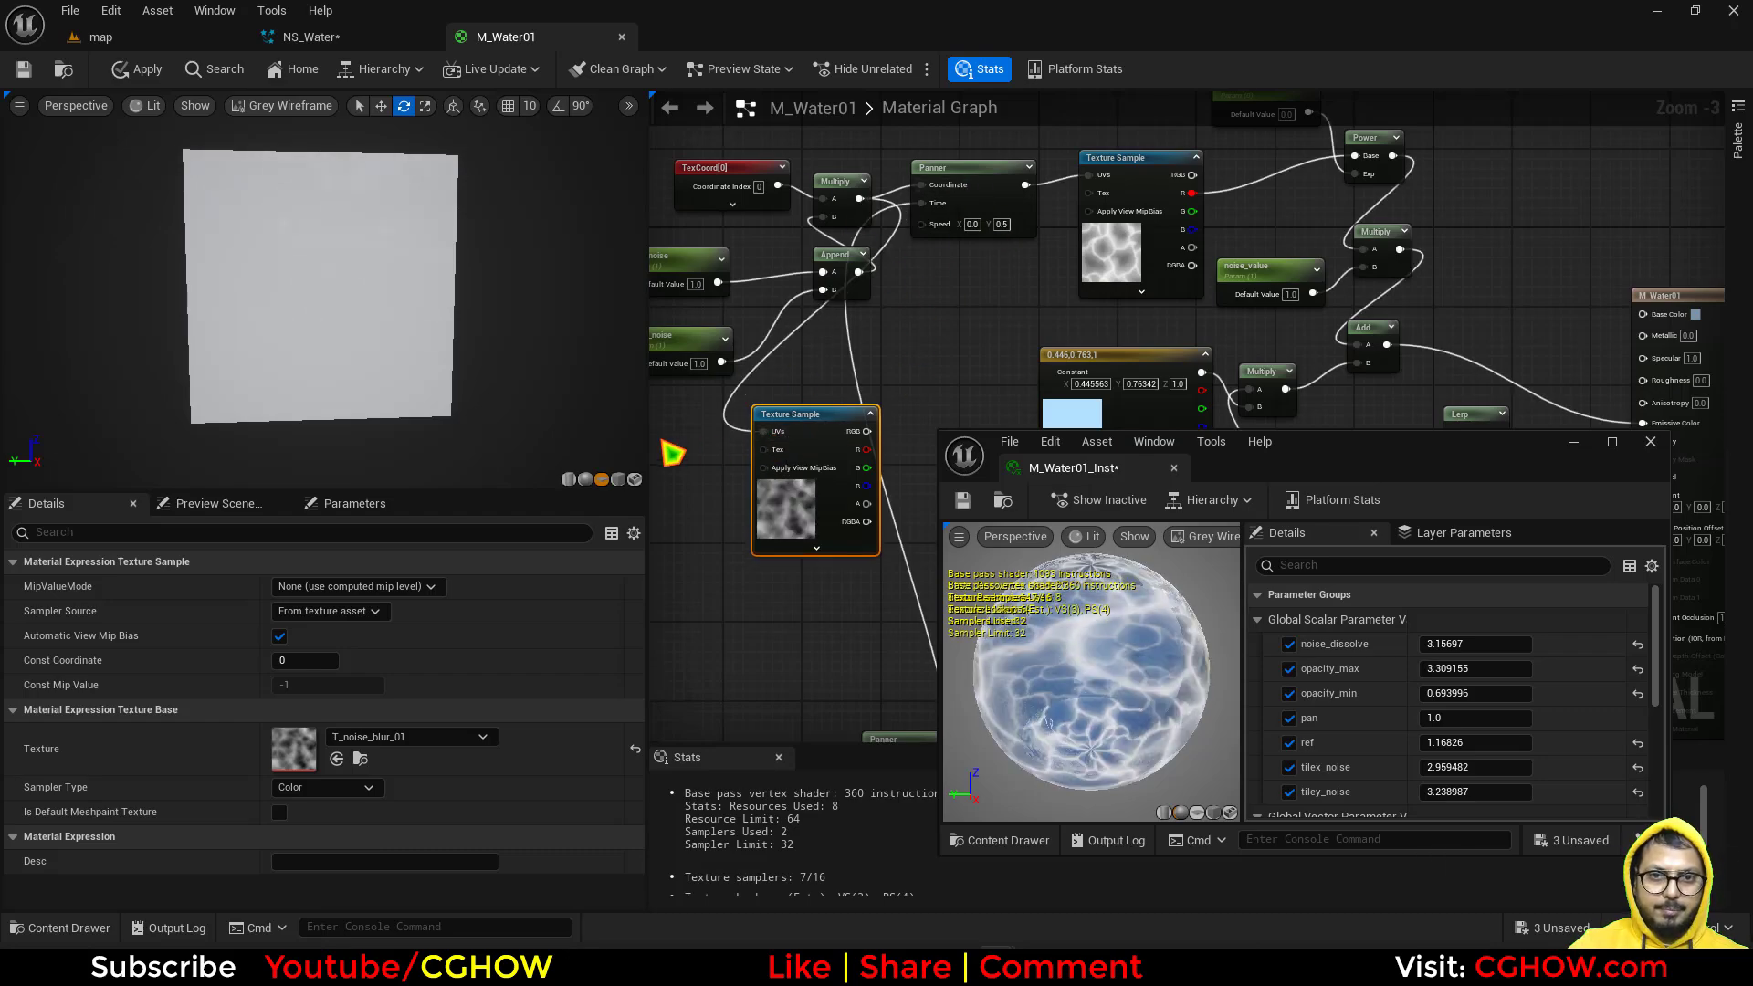
pyautogui.hotkey('ctrl', 'd')
pyautogui.moveTo(716, 443); pyautogui.dragTo(850, 403, button='right')
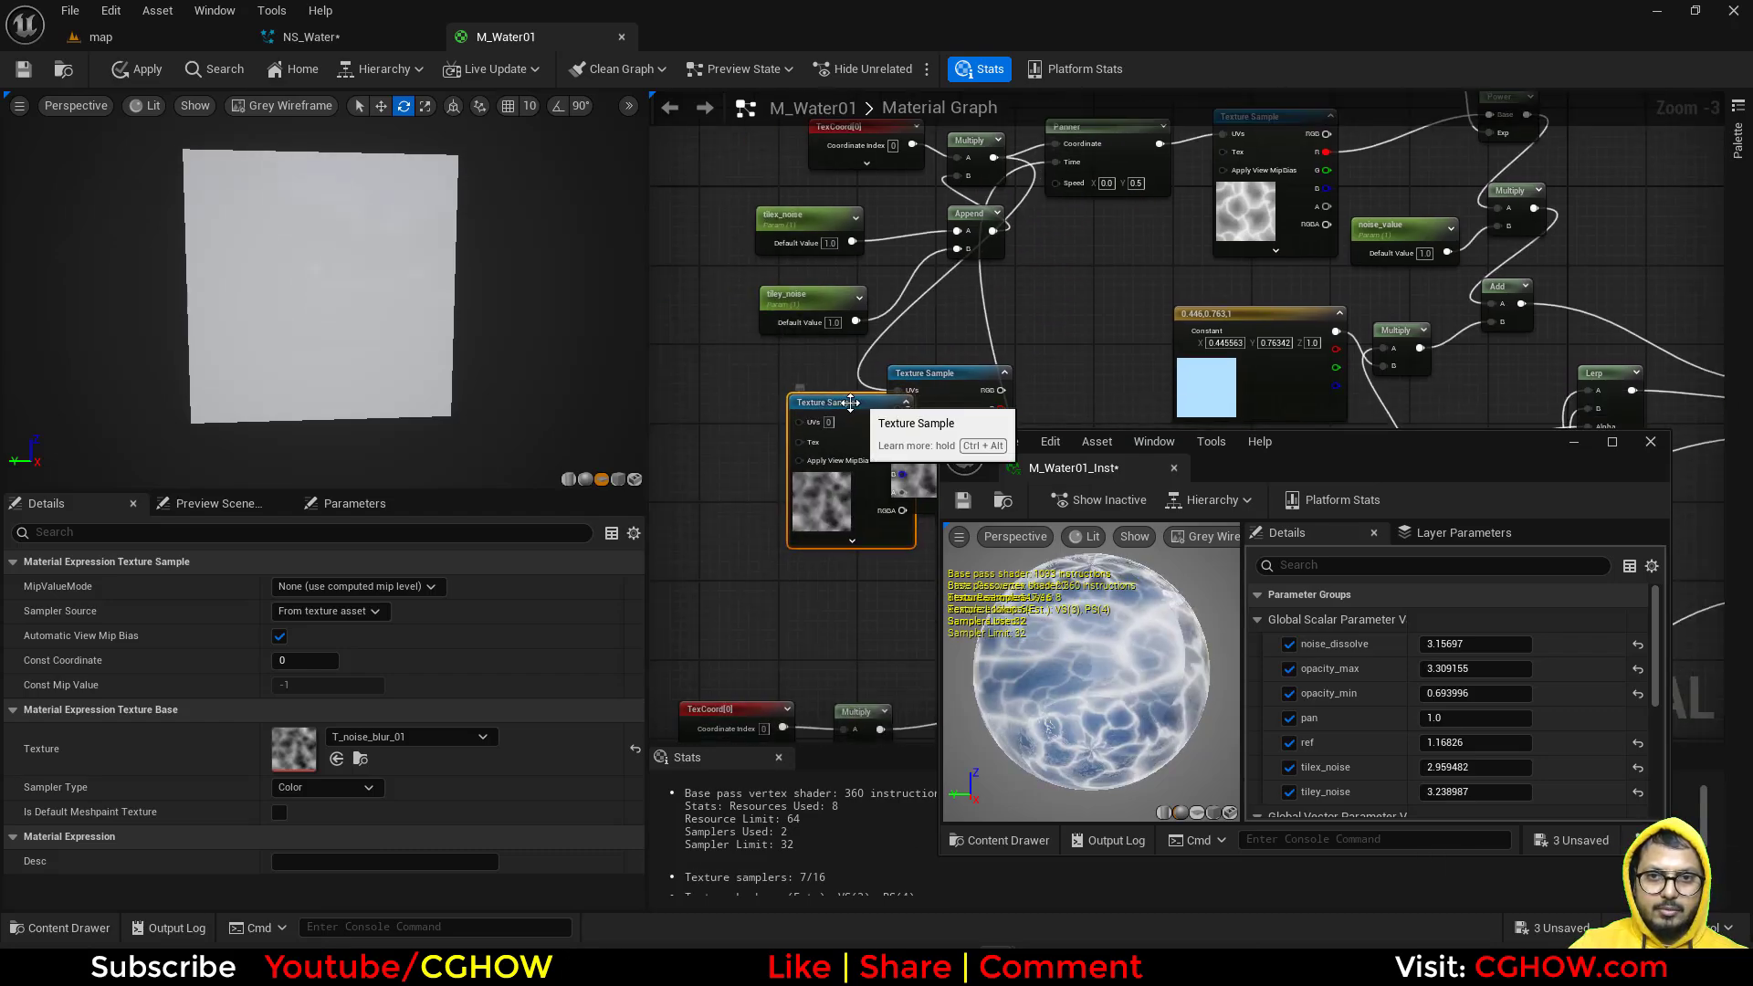
pyautogui.press('Delete')
# Step: Duplicate the noise Panner and feed it the tiled coordinates and rerouted time, then connect it to the new Texture Sample's UVs
pyautogui.click(1108, 166)
pyautogui.hotkey('ctrl', 'd')
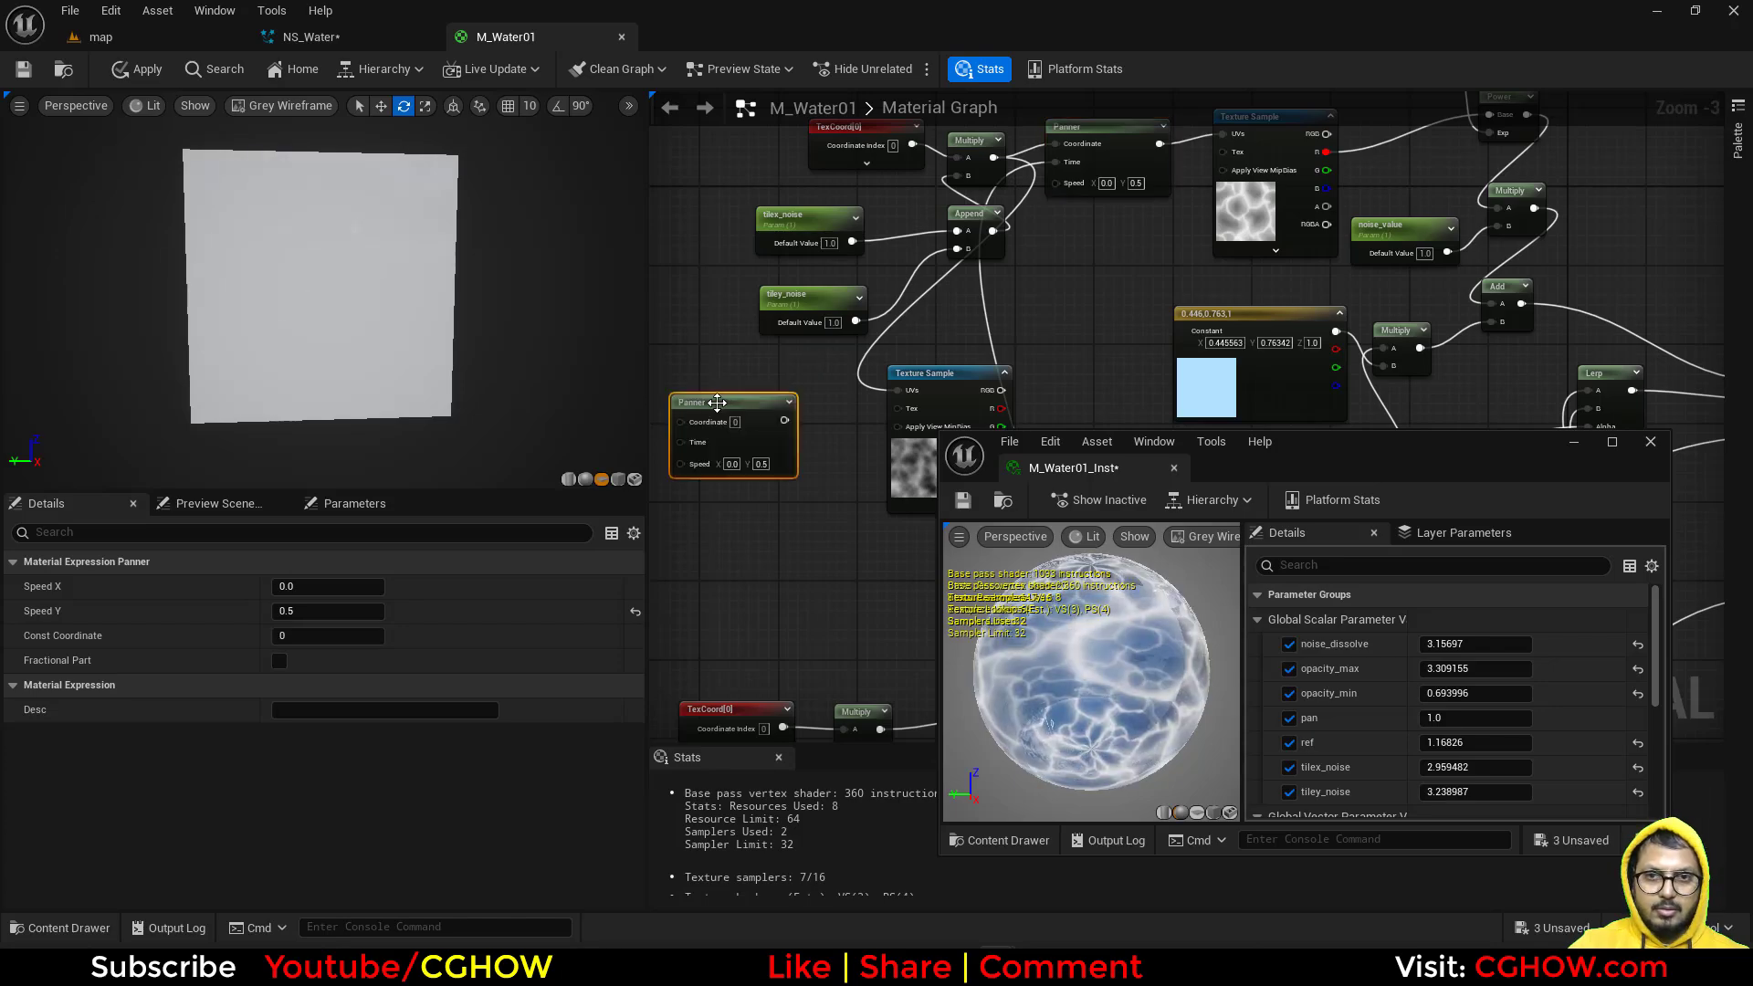
pyautogui.doubleClick(986, 323)
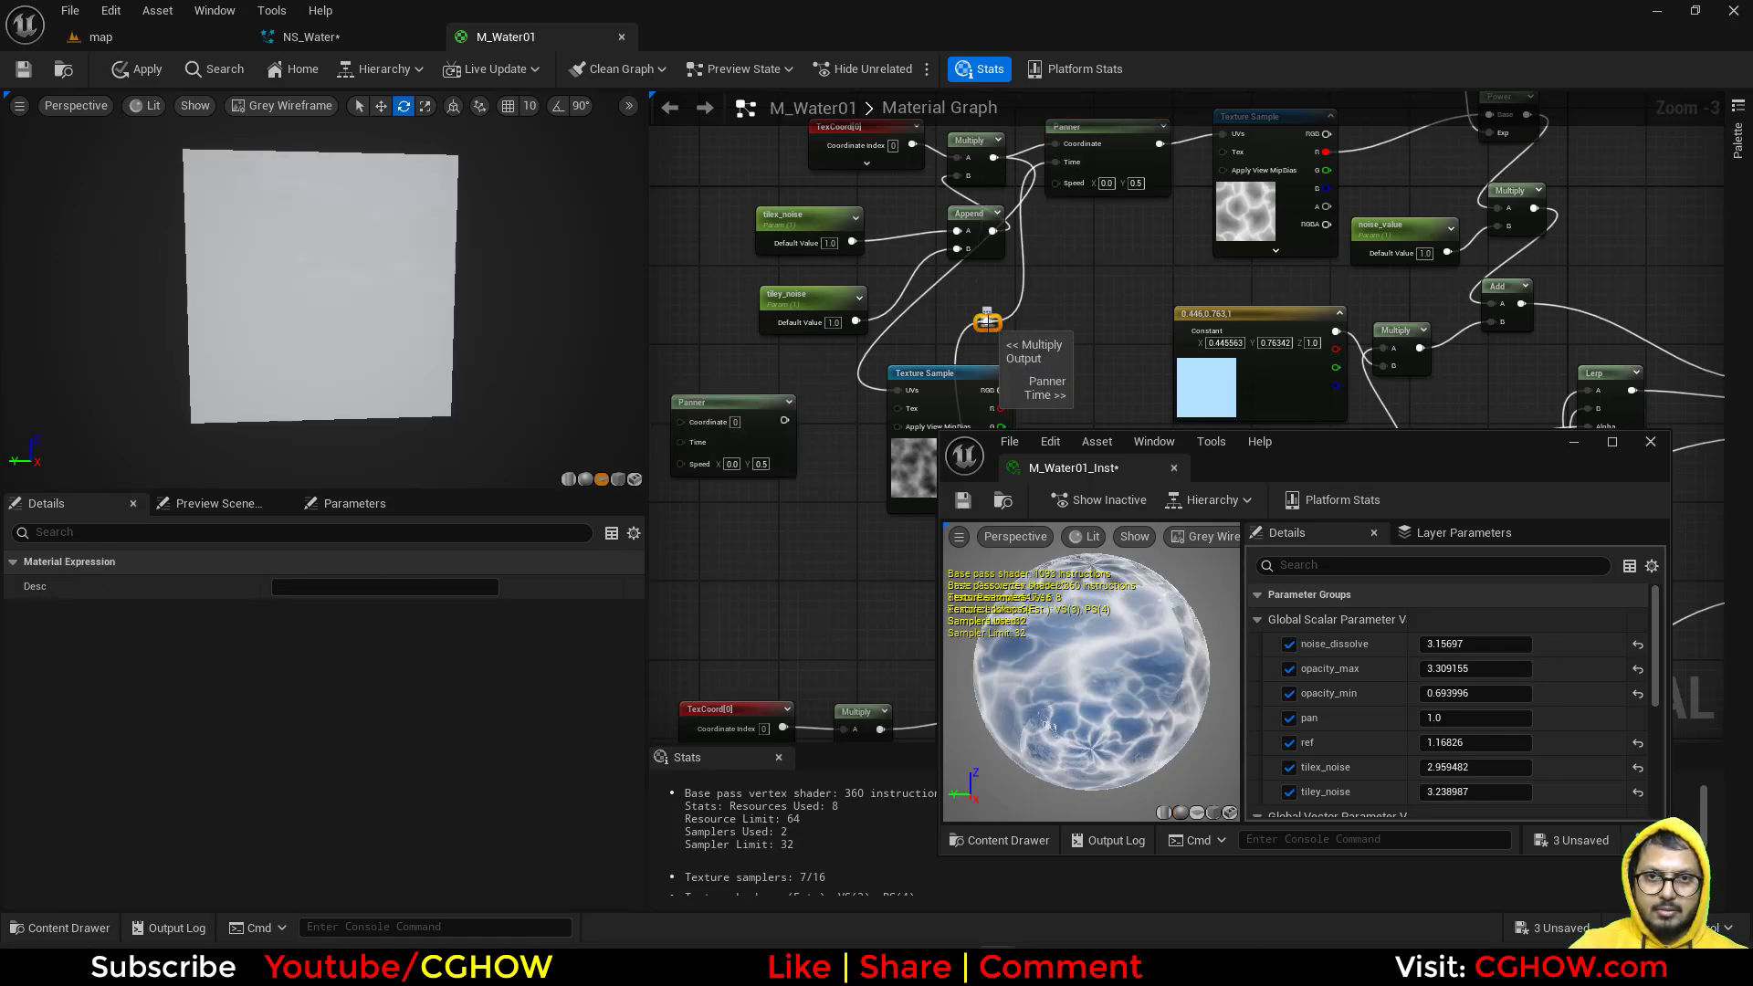
pyautogui.moveTo(987, 323); pyautogui.dragTo(720, 442)
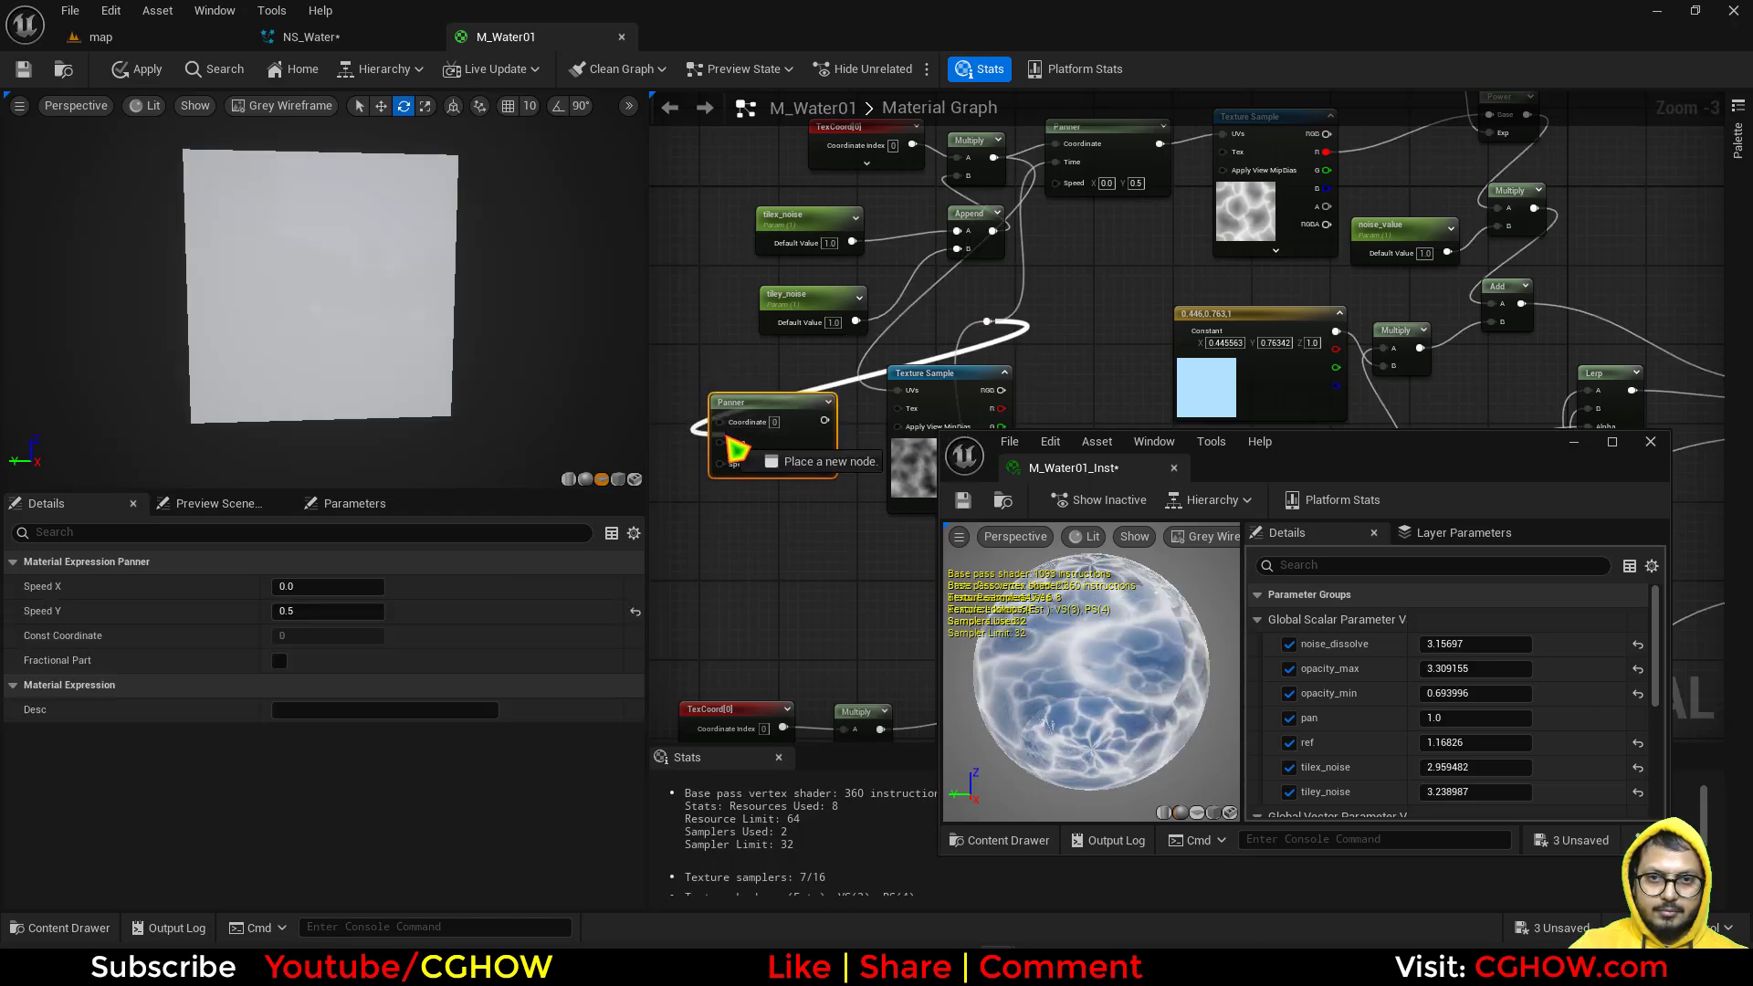
pyautogui.moveTo(994, 157); pyautogui.dragTo(899, 391)
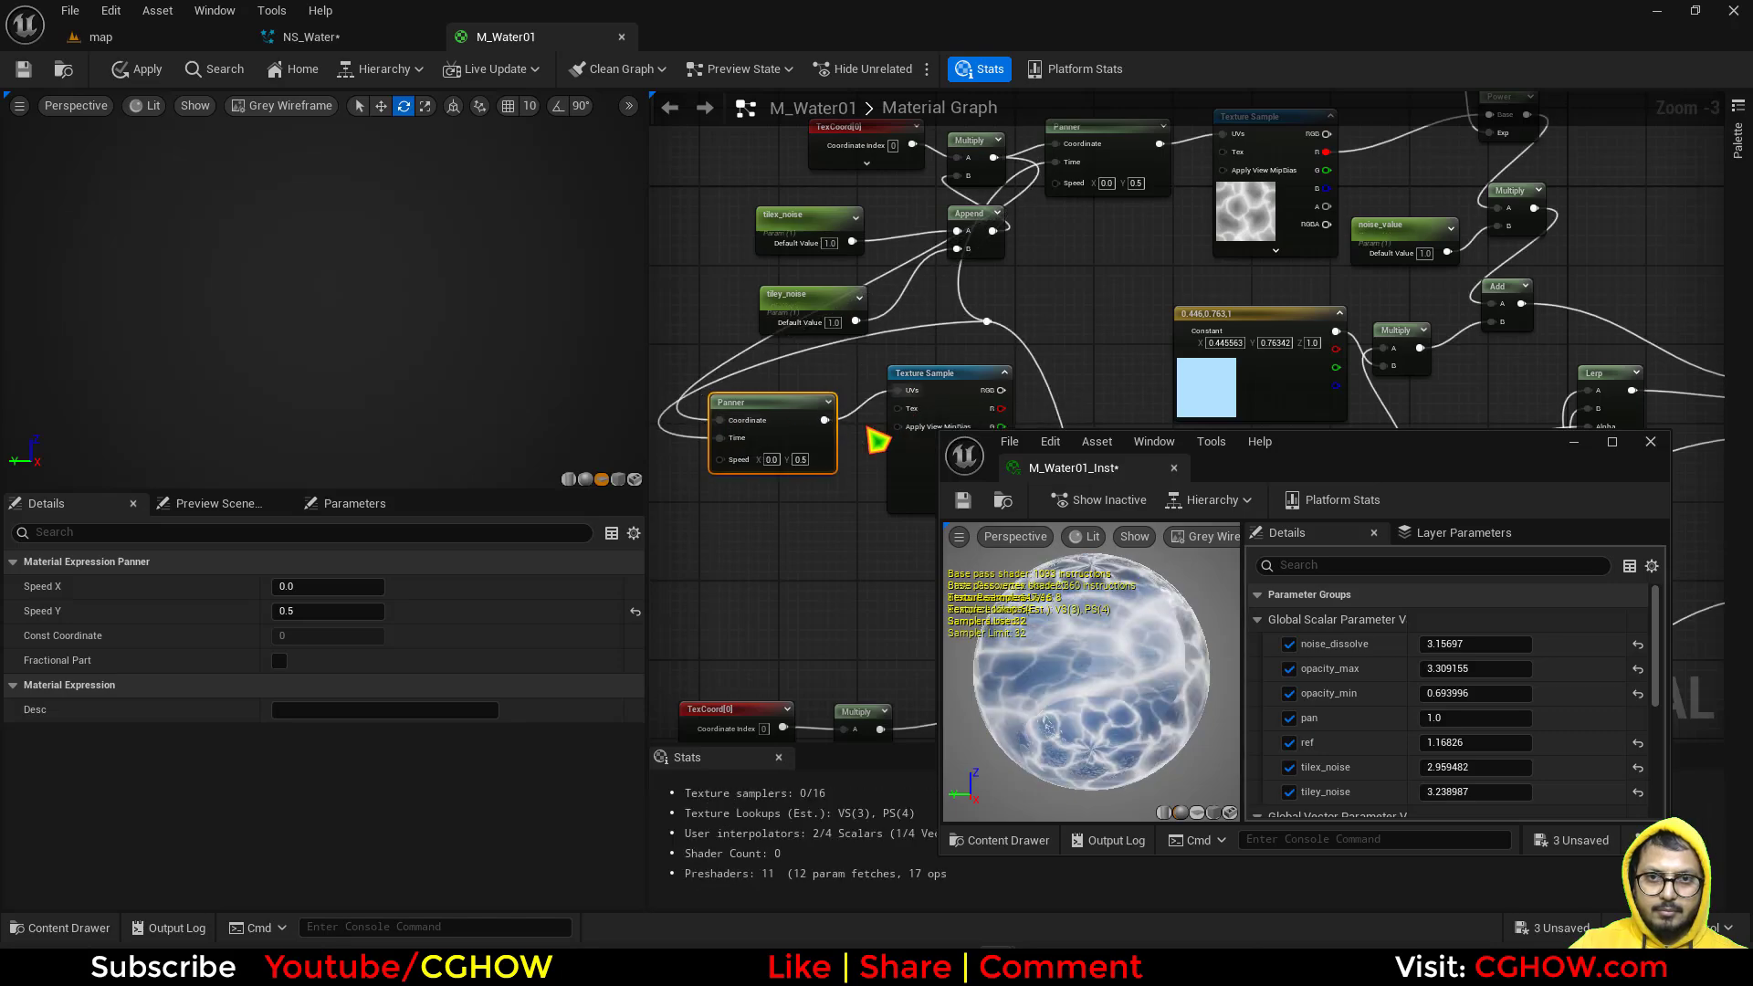
# Step: Set the duplicated Panner's Speed Y to 0.7
pyautogui.scroll(3, 801, 459)
pyautogui.write('0.7')
pyautogui.press('Return')
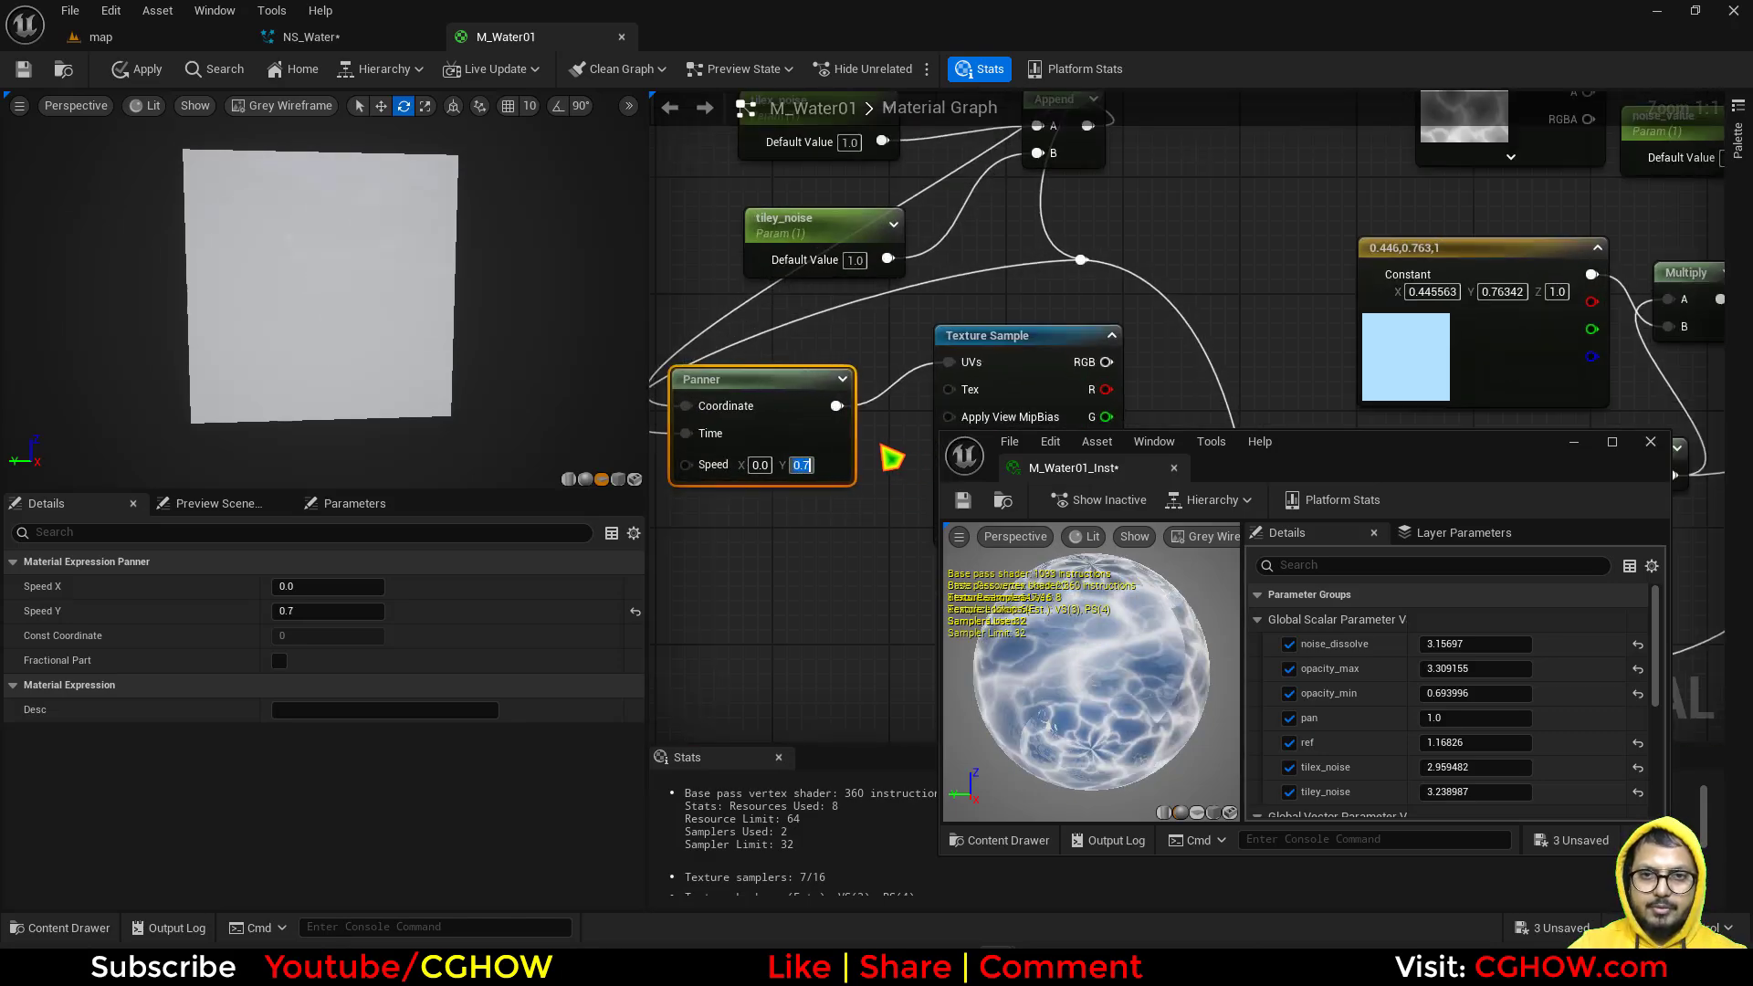
# Step: Move the noise tiling nodes away from the original Panner to free space in front of its Coordinate input
pyautogui.scroll(-2, 839, 477)
pyautogui.moveTo(796, 302); pyautogui.dragTo(1014, 257, button='right')
pyautogui.moveTo(933, 340); pyautogui.dragTo(808, 279)
pyautogui.moveTo(754, 367); pyautogui.dragTo(676, 324)
pyautogui.moveTo(1172, 294); pyautogui.dragTo(1028, 286, button='right')
pyautogui.moveTo(859, 315); pyautogui.dragTo(941, 327, button='right')
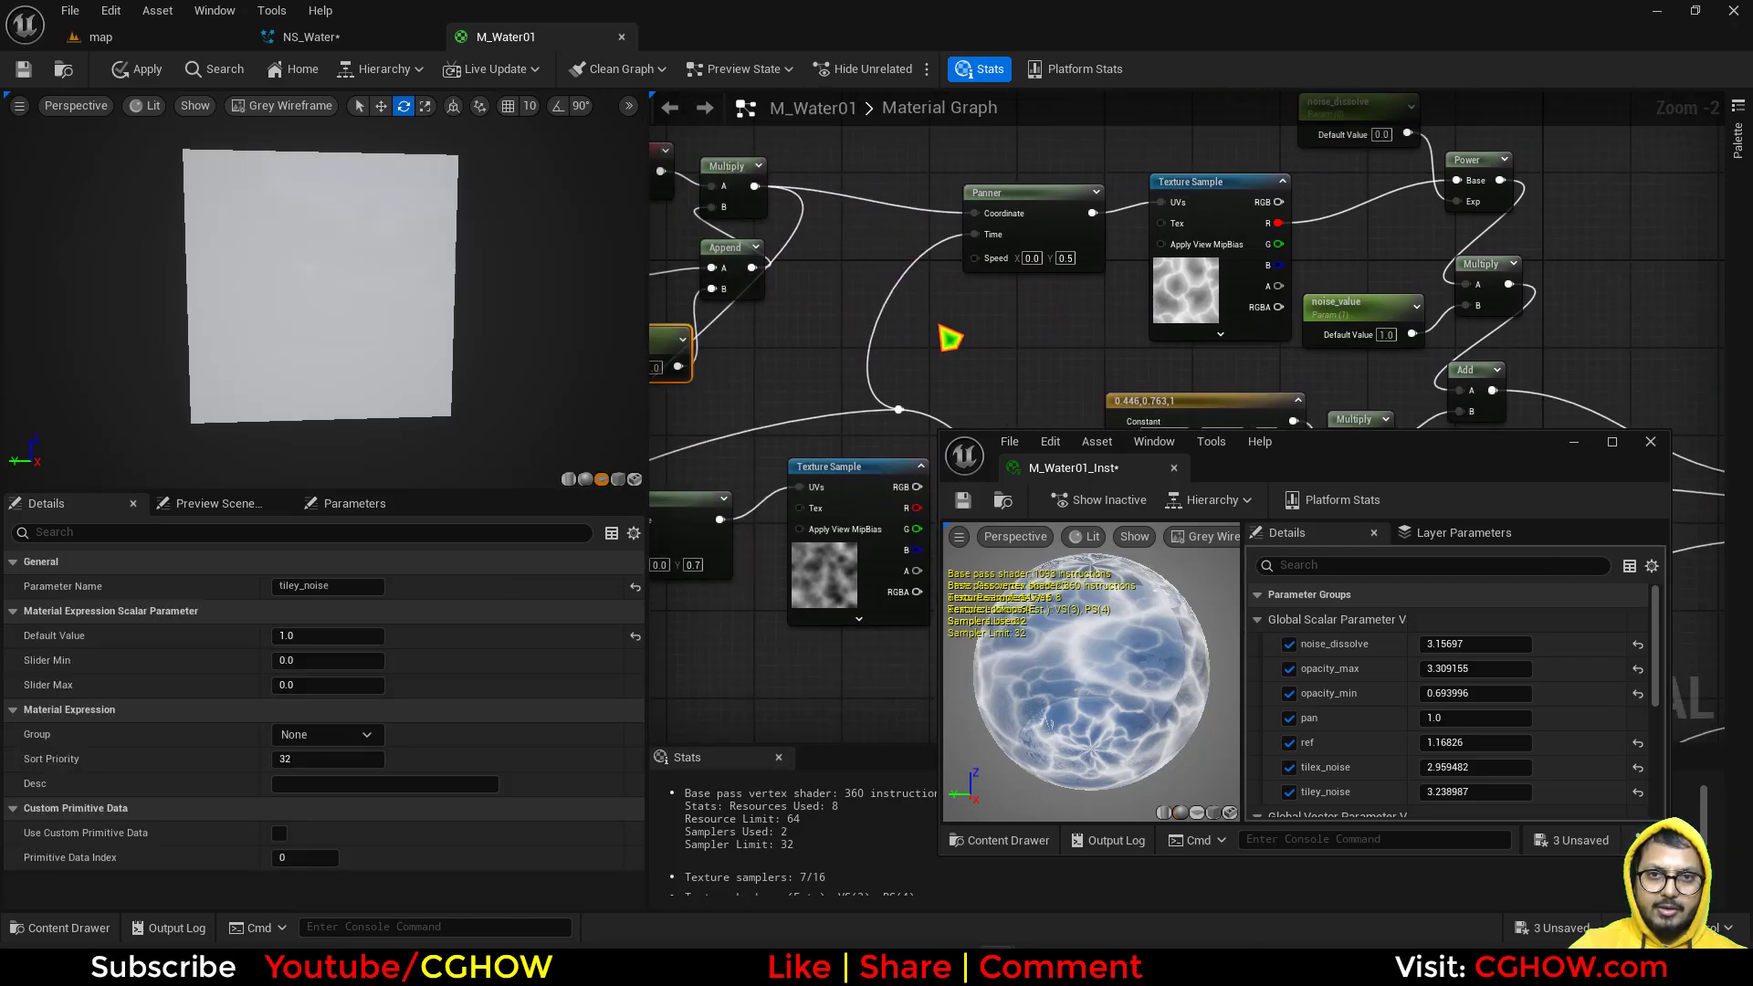
# Step: Insert an Add node between the tiling Multiply and the original noise Panner's Coordinate input
pyautogui.press('a')
pyautogui.click(850, 221)
pyautogui.moveTo(763, 193); pyautogui.dragTo(869, 251)
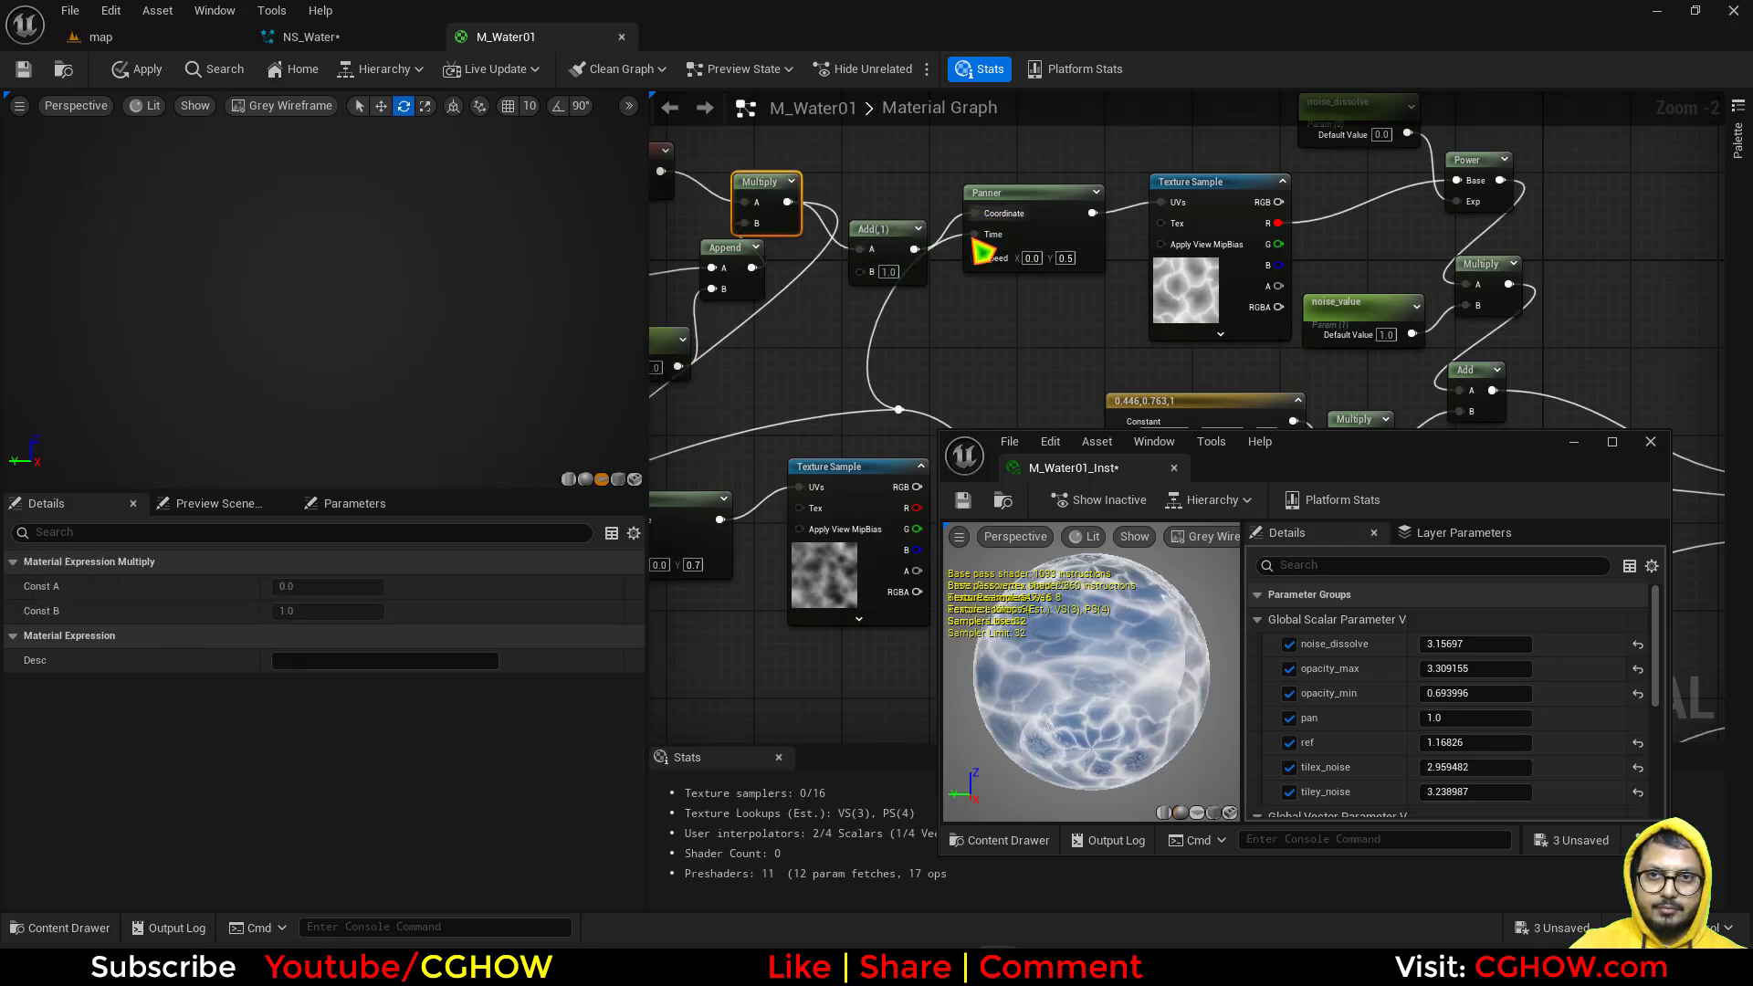
pyautogui.moveTo(940, 315); pyautogui.dragTo(900, 258, button='right')
# Step: Create a Multiply node with its A input fed by the R channel of the T_noise_blur_01 Texture Sample
pyautogui.moveTo(835, 229); pyautogui.dragTo(903, 354)
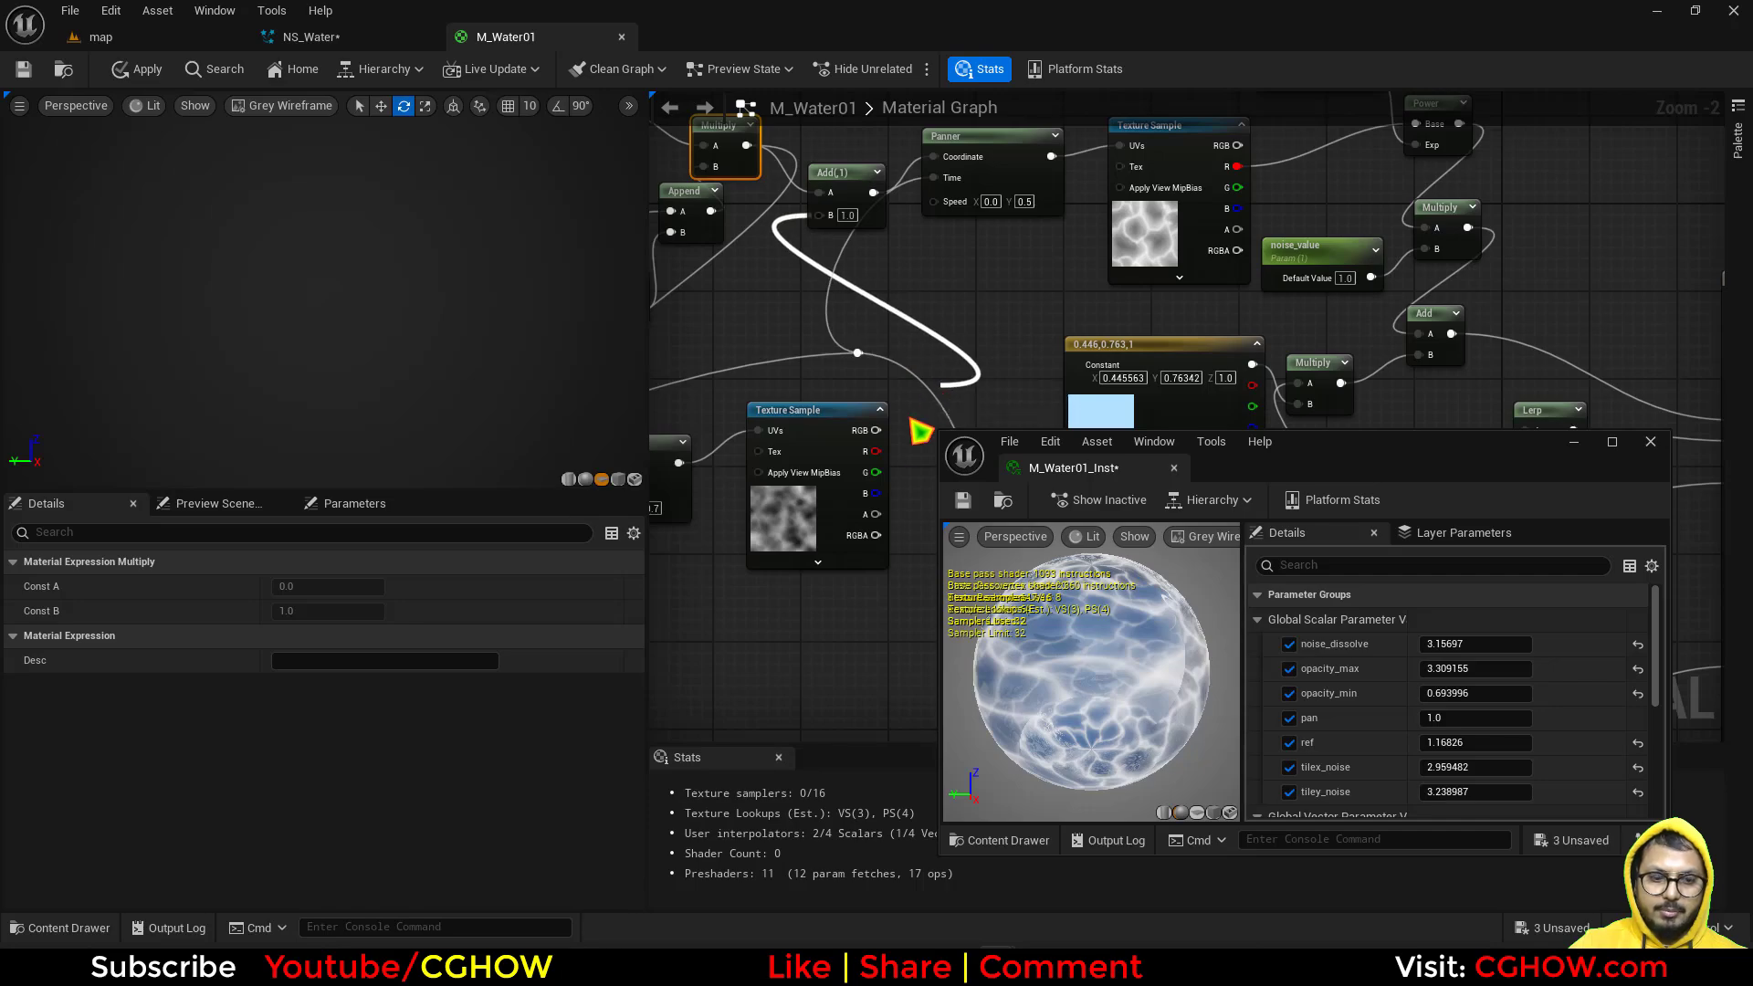
pyautogui.moveTo(911, 420); pyautogui.dragTo(900, 437)
pyautogui.moveTo(896, 446); pyautogui.dragTo(755, 429, button='right')
pyautogui.click(775, 402)
pyautogui.moveTo(735, 434); pyautogui.dragTo(811, 399)
pyautogui.click(798, 385)
pyautogui.press('m')
pyautogui.click(800, 368)
pyautogui.moveTo(809, 446); pyautogui.dragTo(973, 395, button='right')
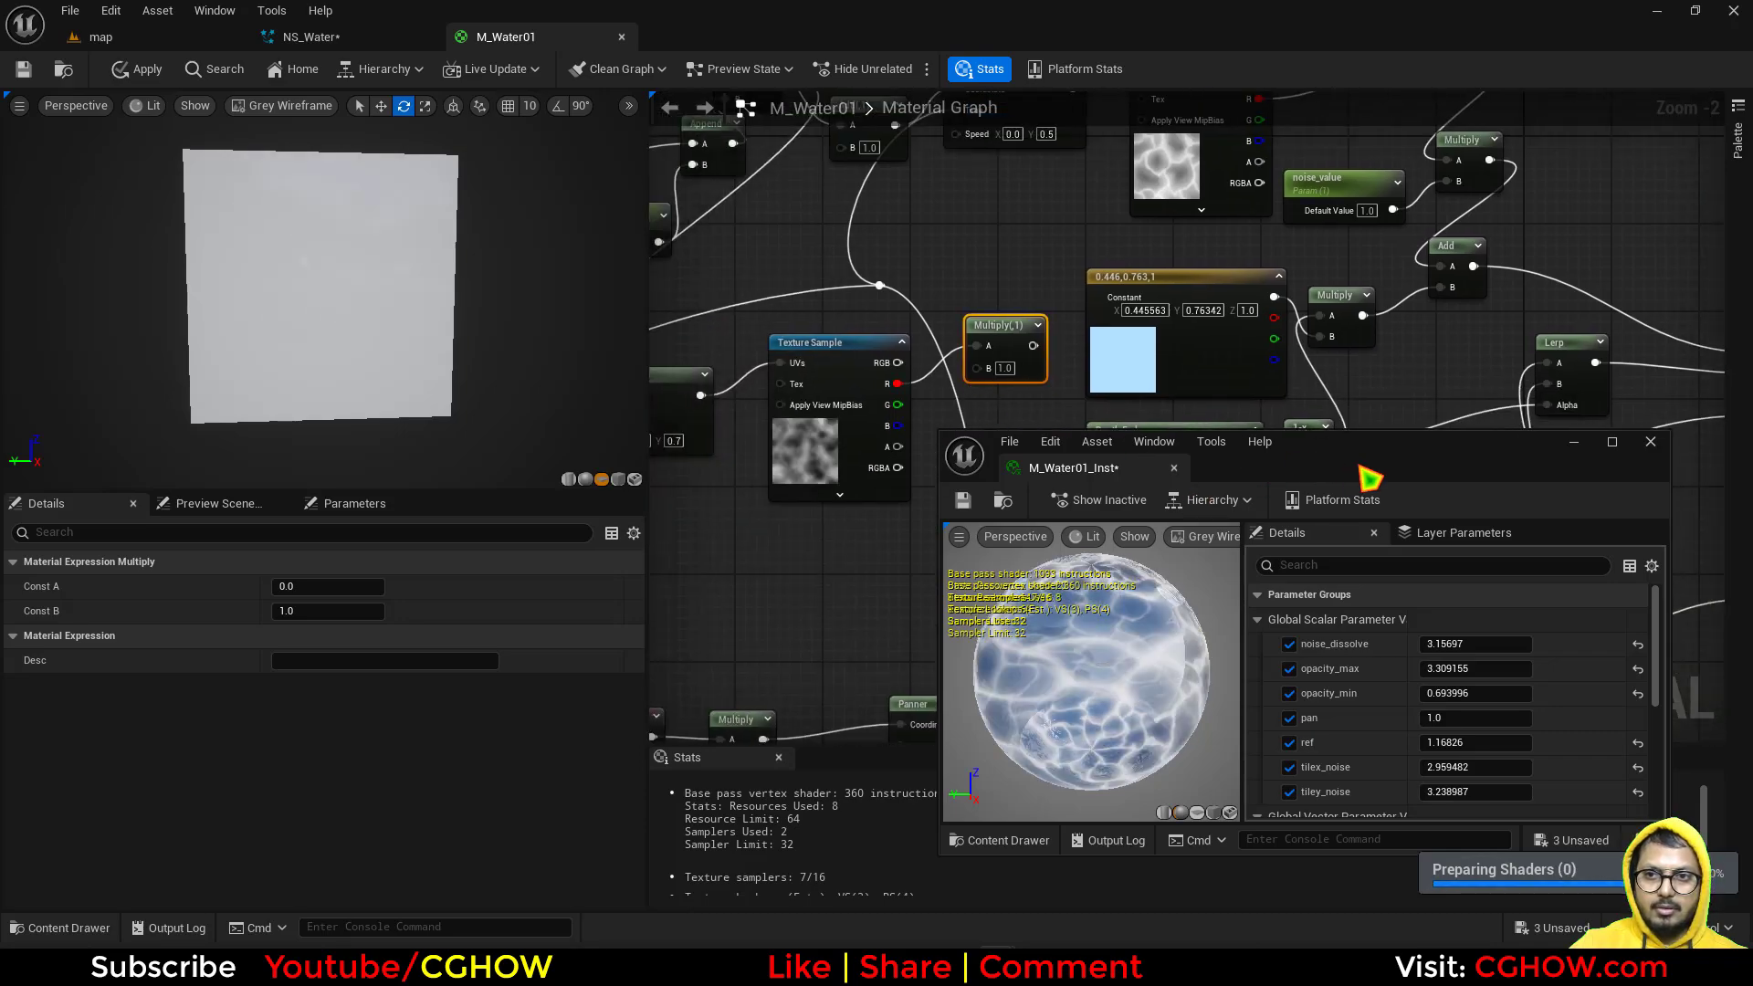
# Step: Make more room for the graph and connect the blurred-noise Multiply's output to the B input of the coordinate Add node
pyautogui.moveTo(1369, 477); pyautogui.dragTo(1445, 647)
pyautogui.moveTo(839, 382); pyautogui.dragTo(969, 442, button='right')
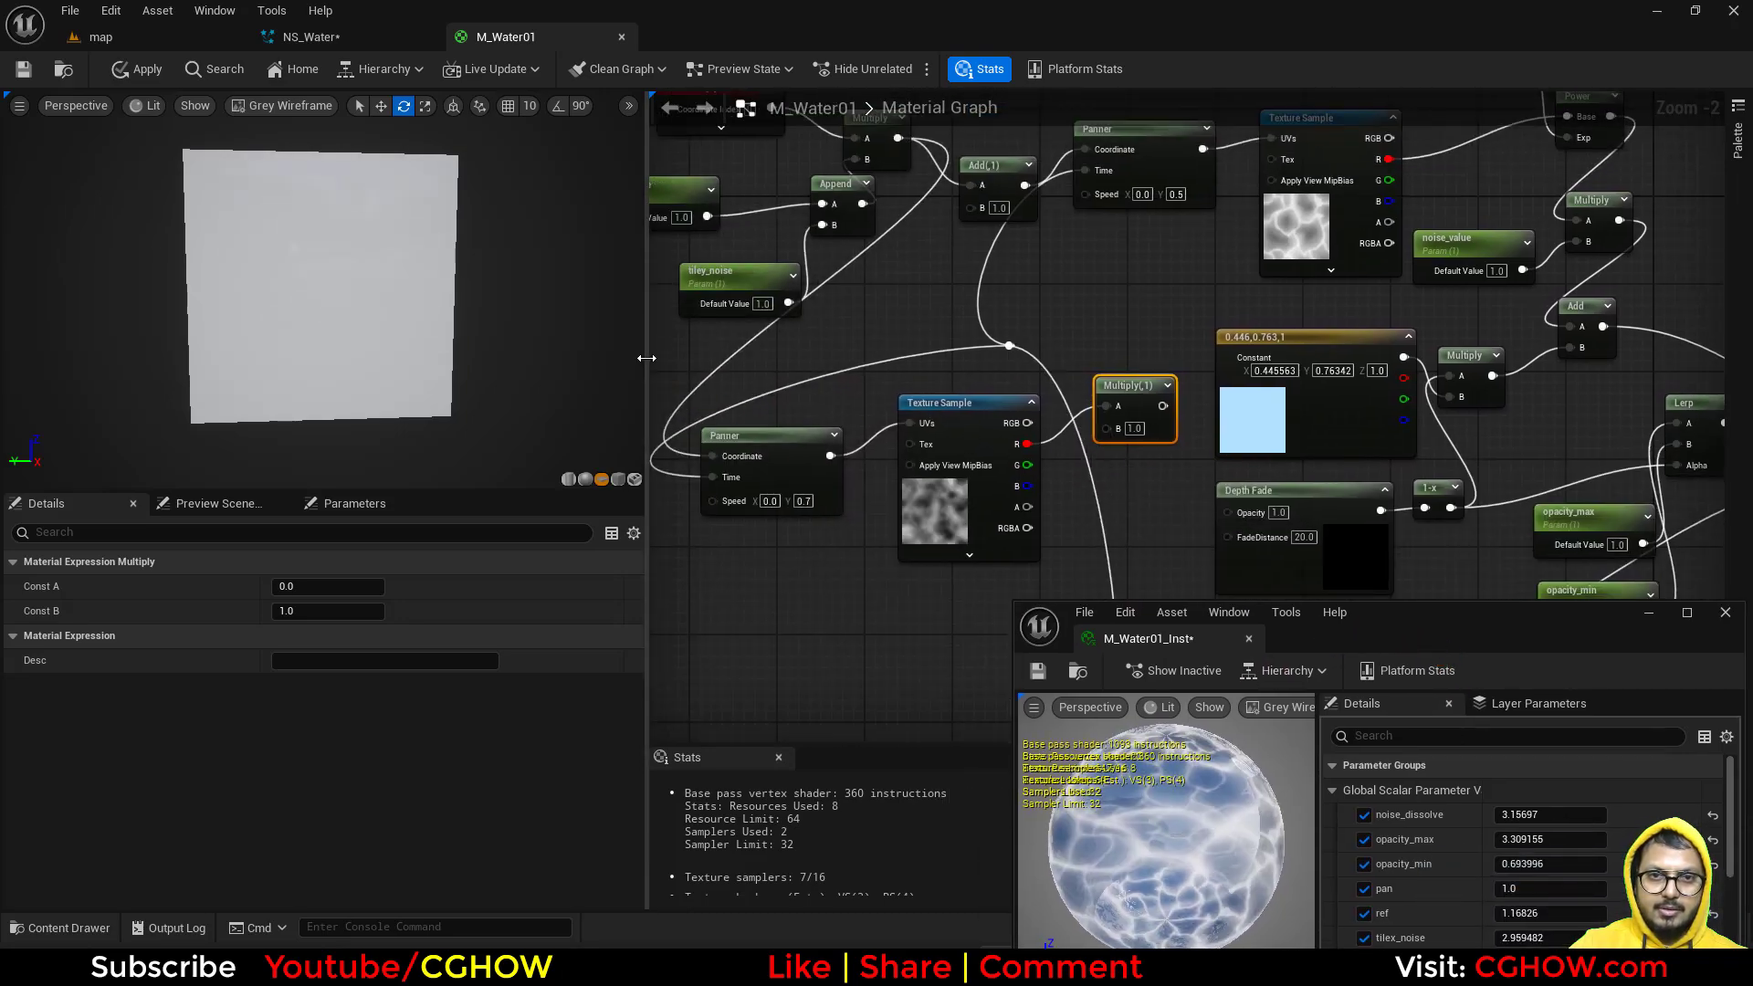
pyautogui.moveTo(647, 358); pyautogui.dragTo(296, 358)
pyautogui.moveTo(610, 437); pyautogui.dragTo(629, 533, button='right')
pyautogui.moveTo(831, 502); pyautogui.dragTo(644, 303)
# Step: Create a scalar parameter named noise_distort and connect it to the blurred-noise Multiply's B input
pyautogui.scroll(2, 735, 522)
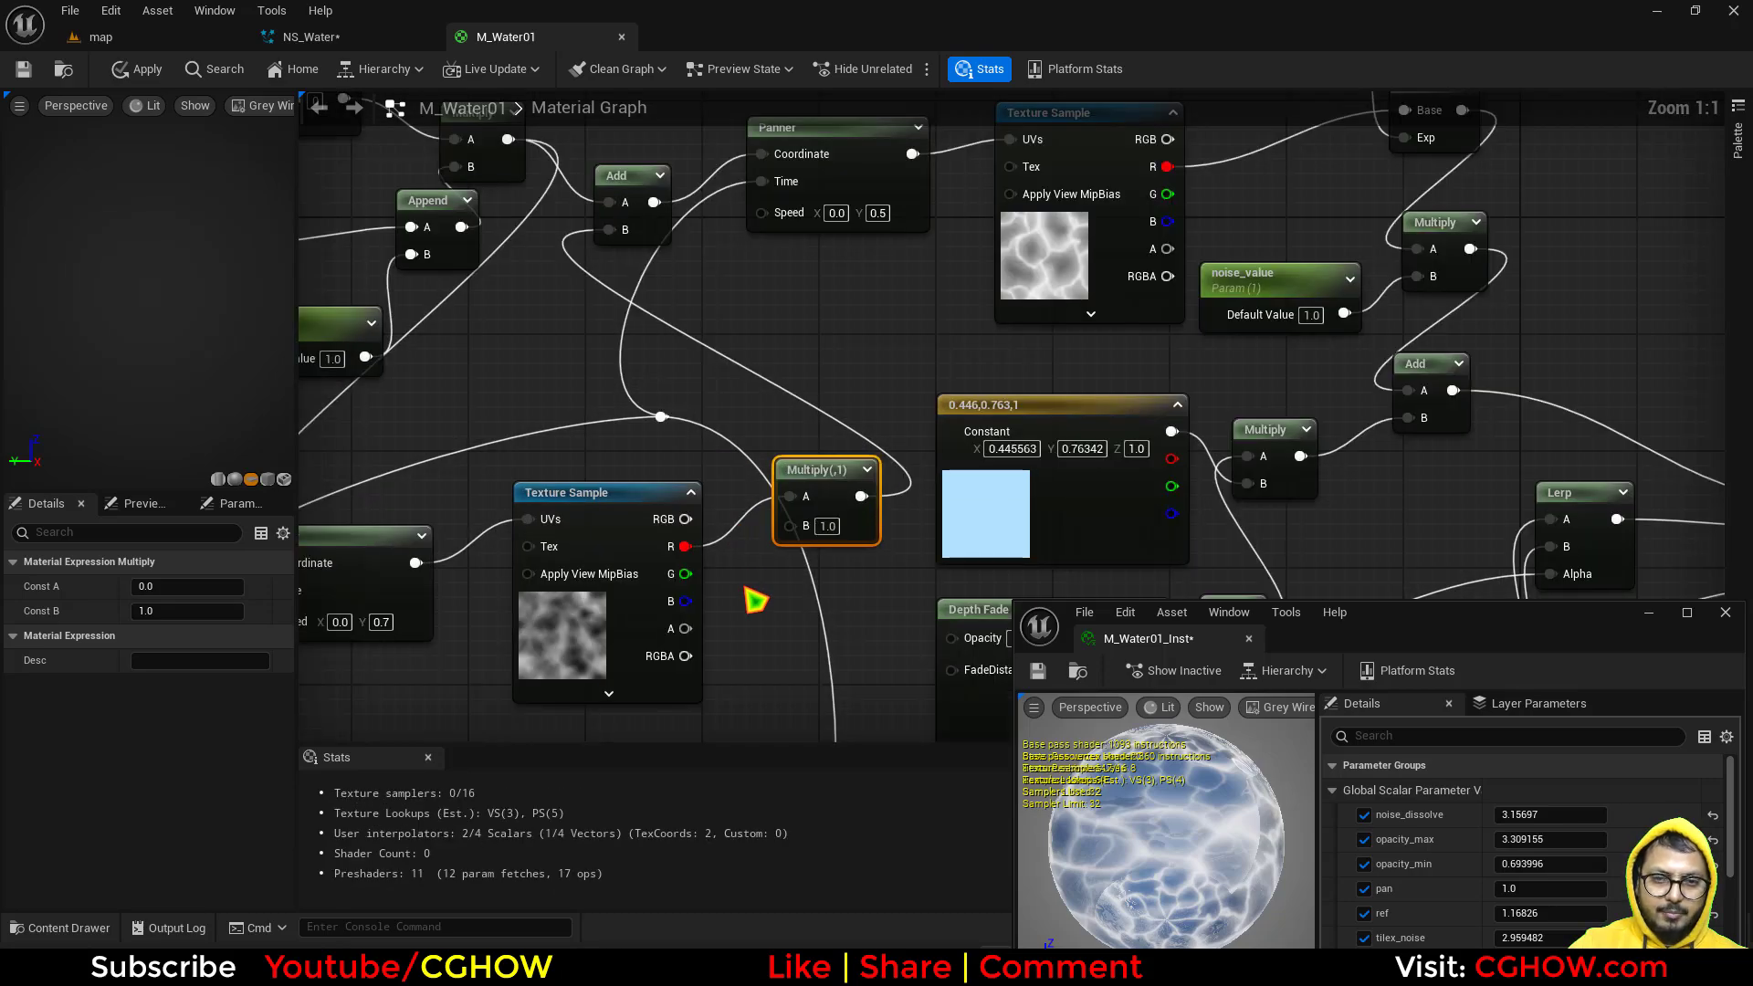
pyautogui.click(755, 600)
pyautogui.write('noise_distort')
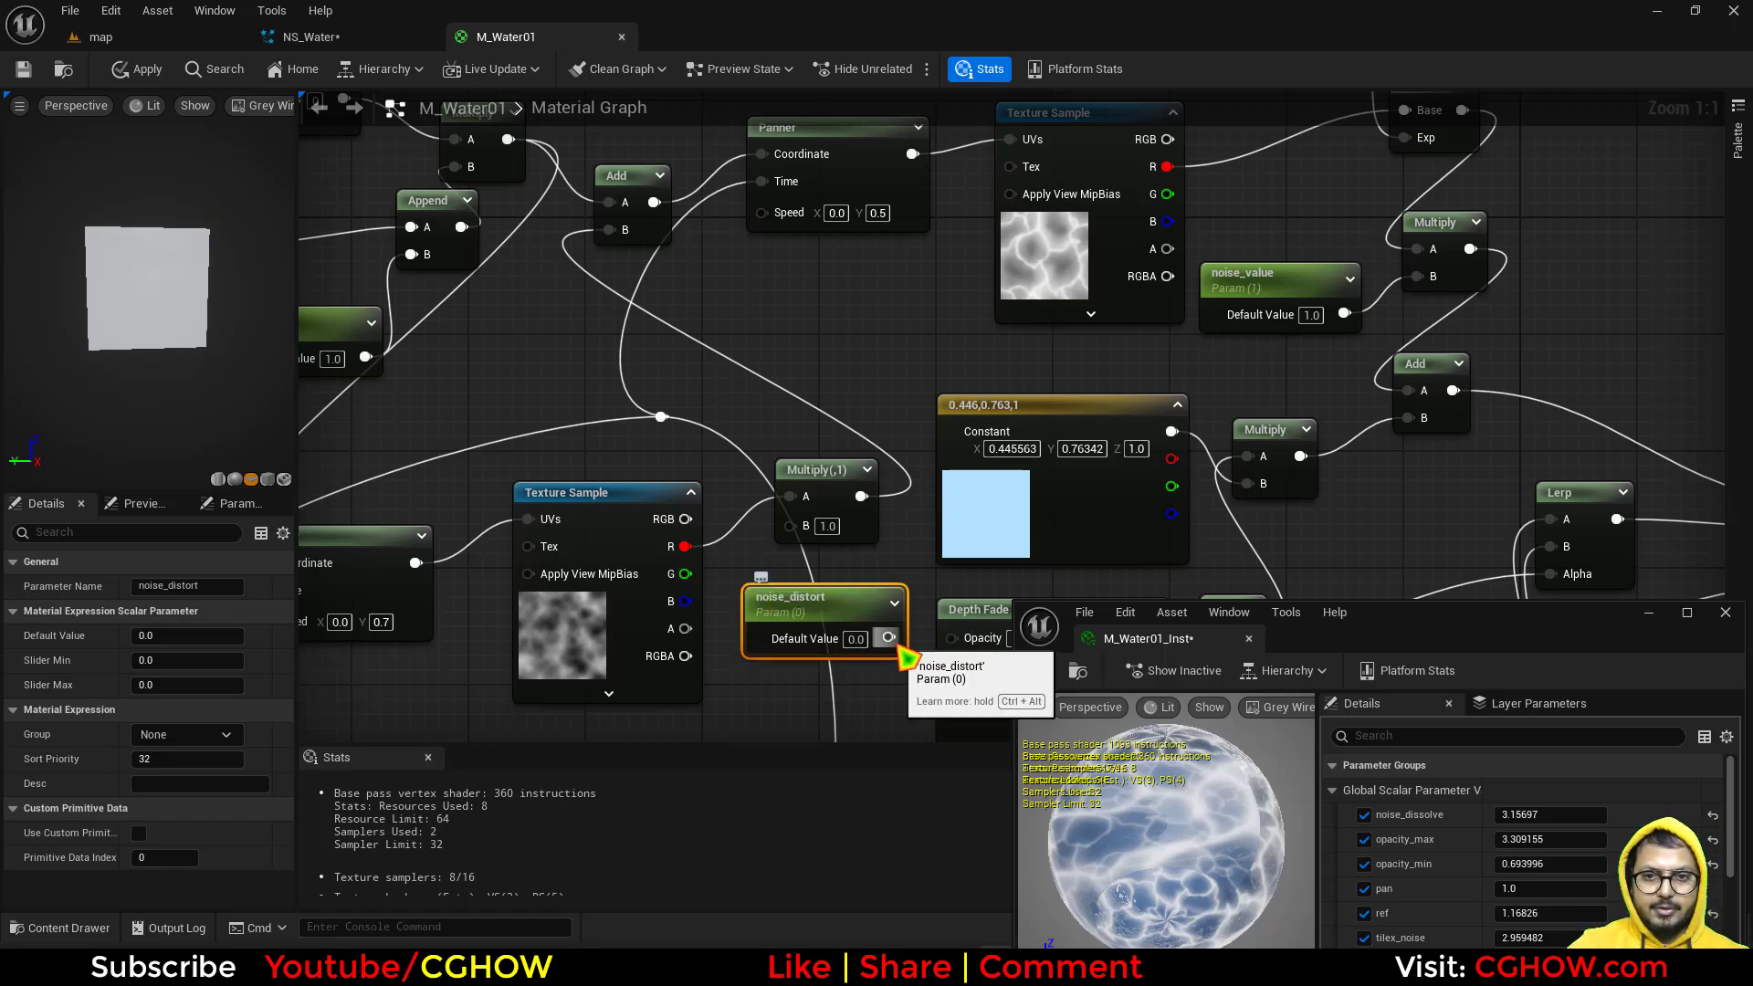
pyautogui.moveTo(889, 638); pyautogui.dragTo(791, 525)
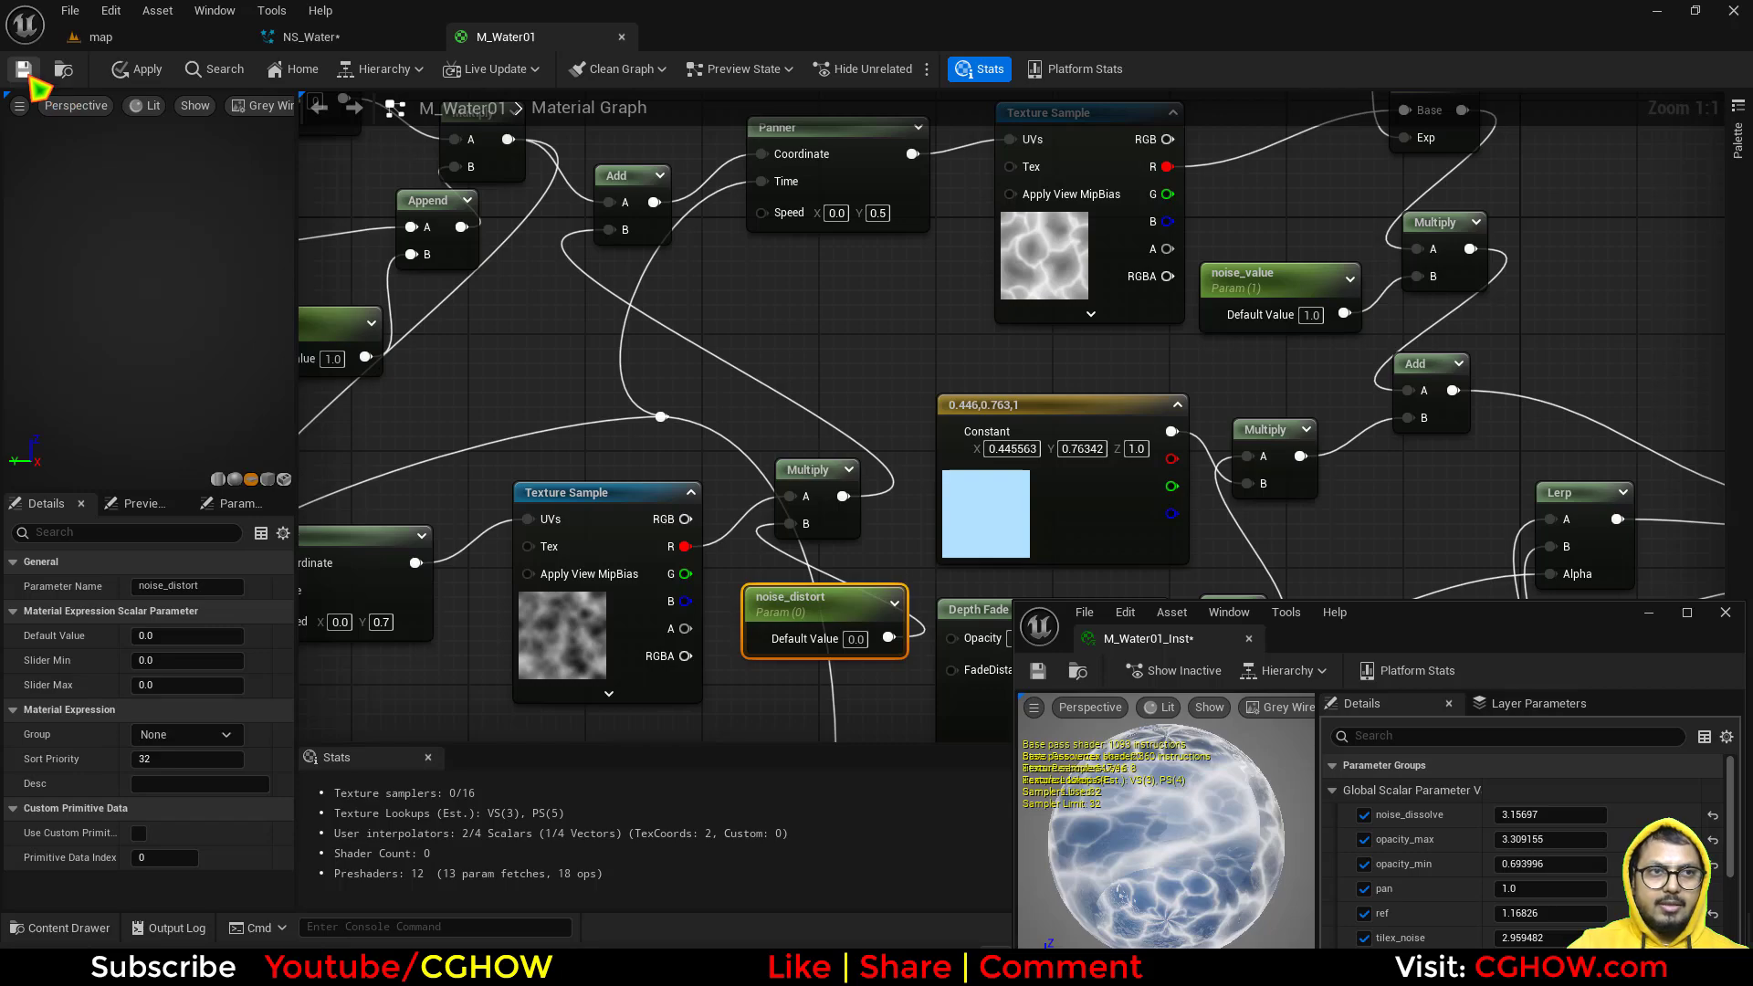
# Step: Save the material, return to the map level and move the material instance window so its parameters are accessible
pyautogui.click(30, 81)
pyautogui.click(98, 36)
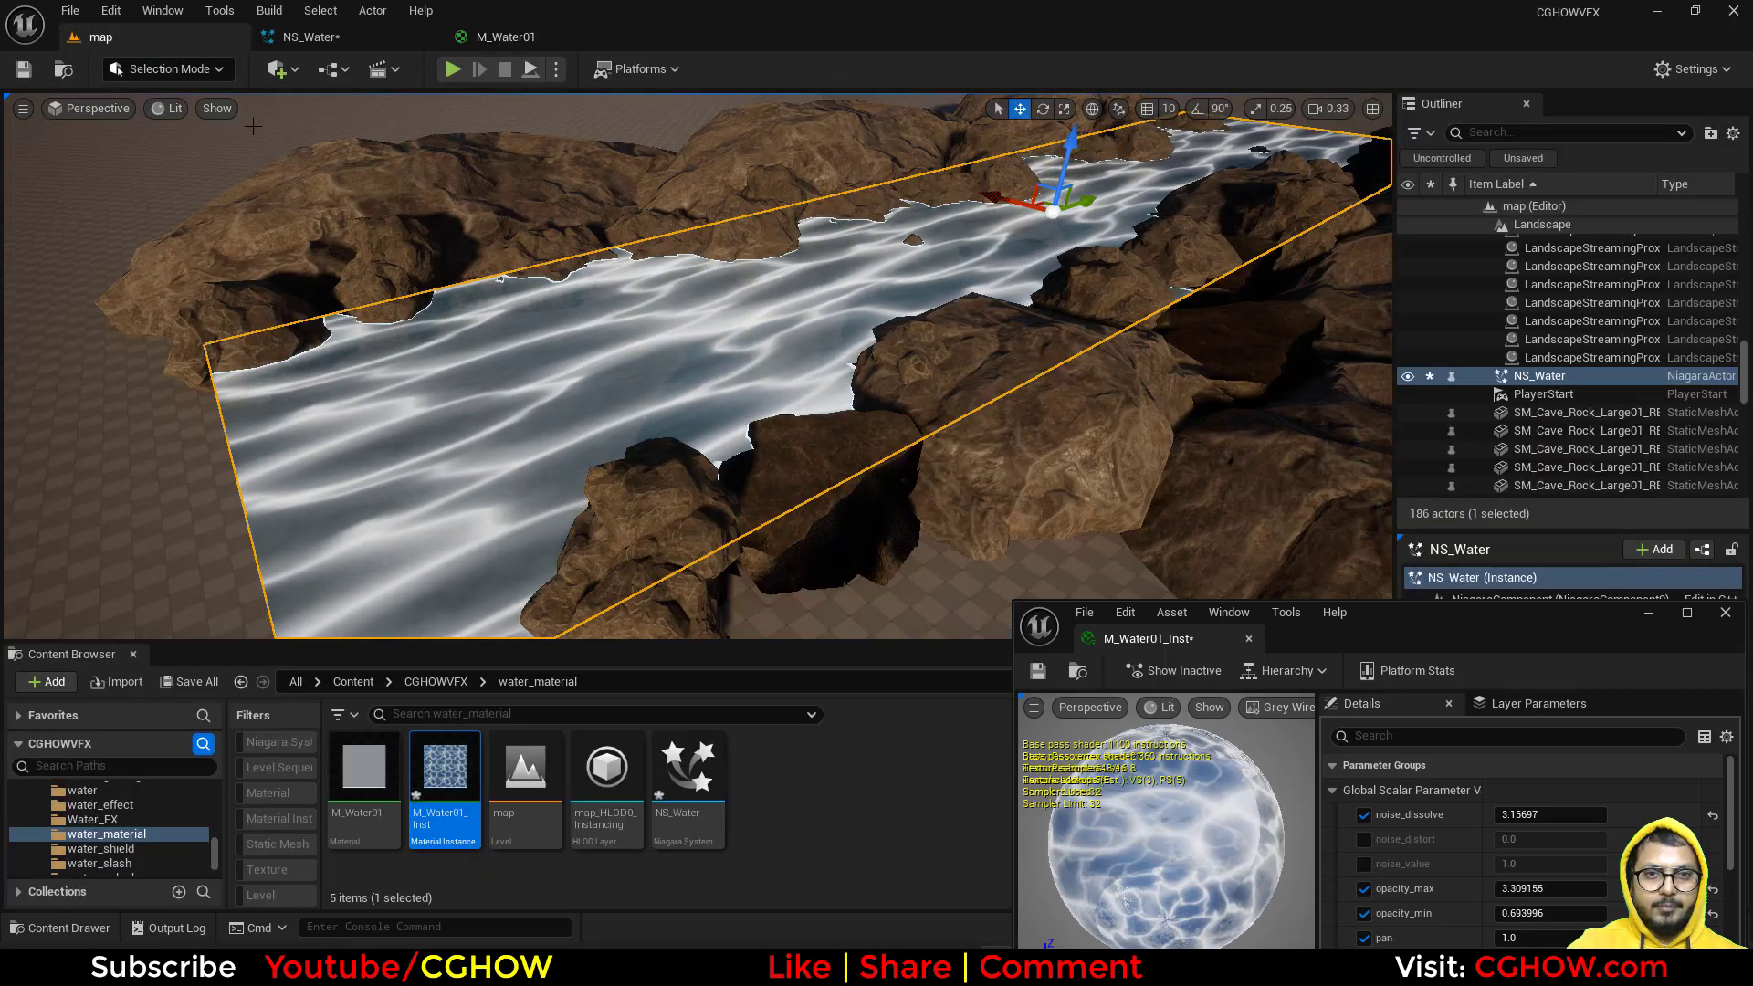
pyautogui.moveTo(1436, 636); pyautogui.dragTo(1315, 530)
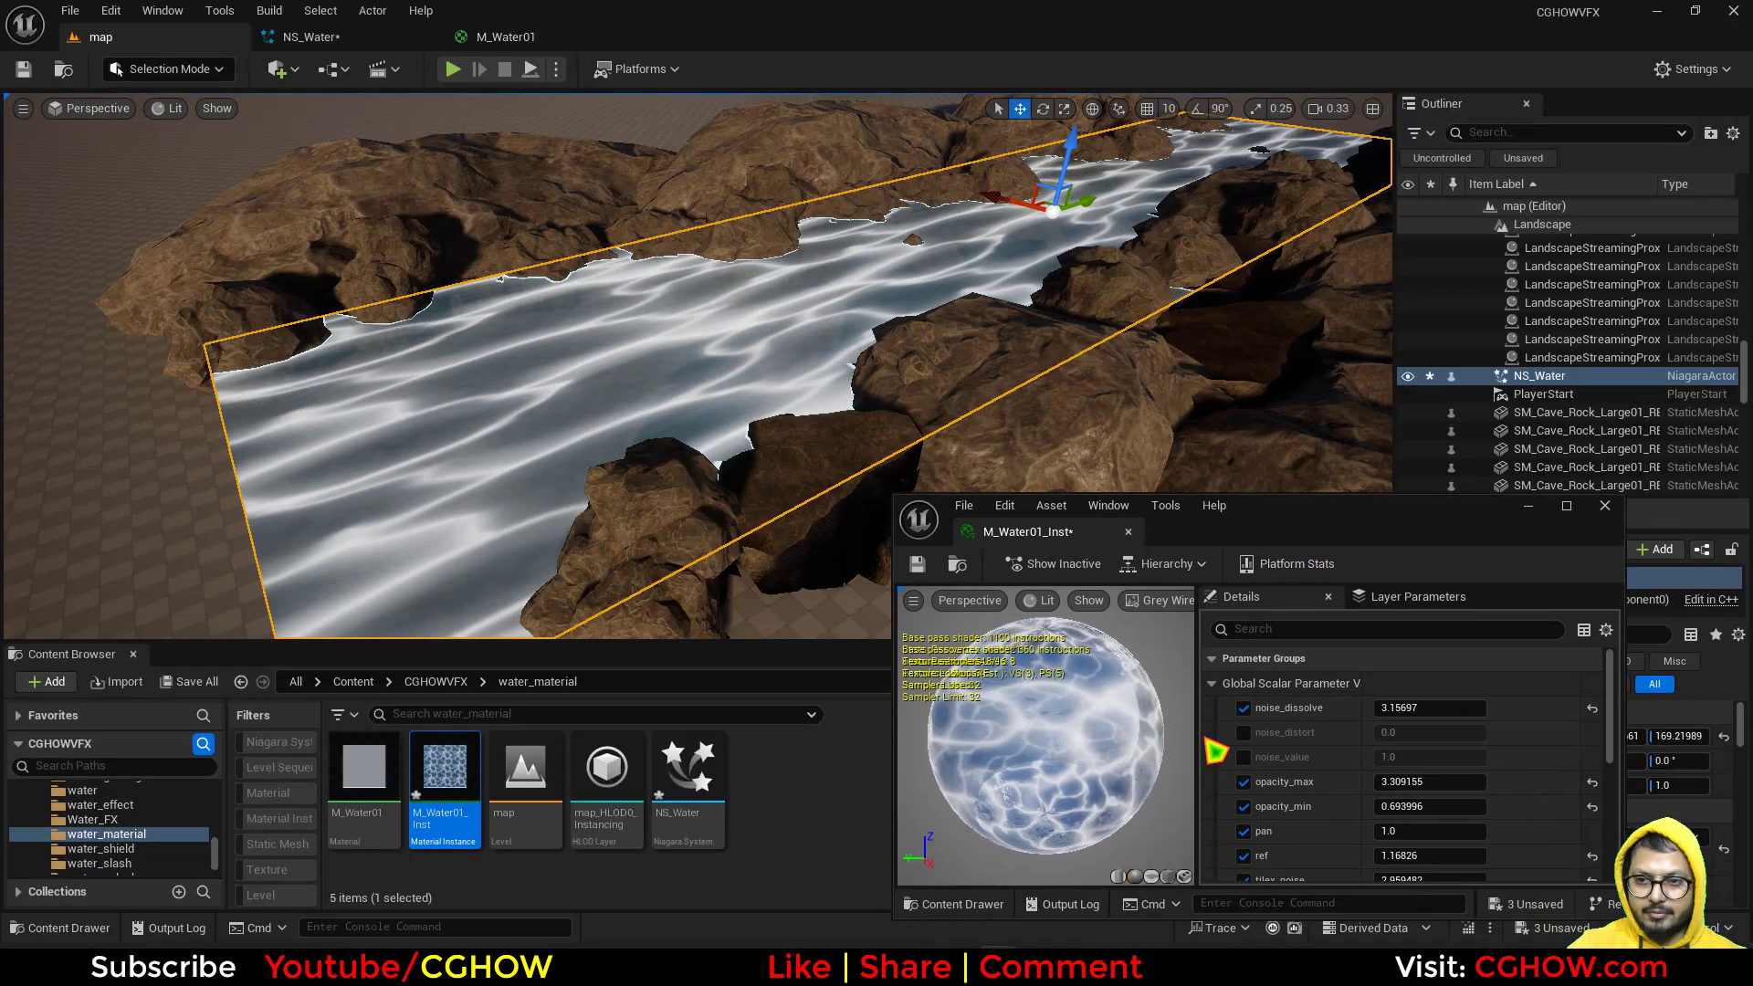
# Step: Enable the instance's noise_value and noise_distort overrides, setting noise_value to 0.032 and noise_distort to 0.848
pyautogui.click(1244, 757)
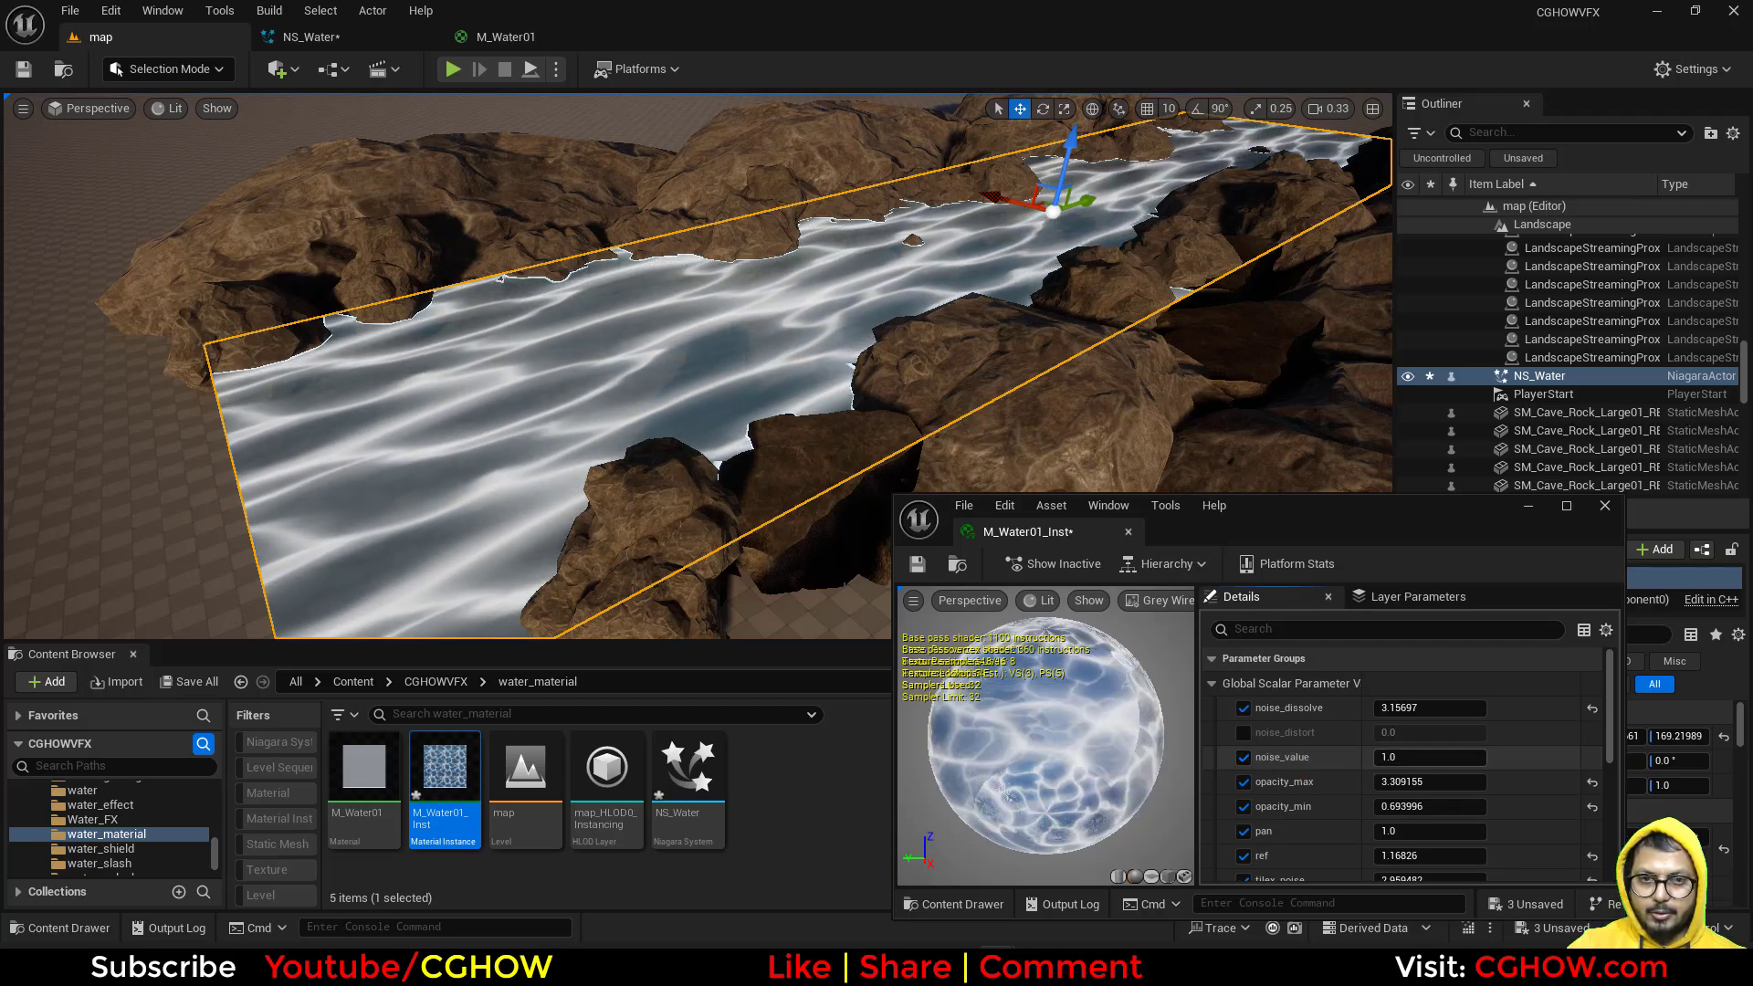
pyautogui.moveTo(1430, 758)
pyautogui.mouseDown()
pyautogui.moveTo(1372, 758)
pyautogui.moveTo(1432, 758)
pyautogui.mouseUp()
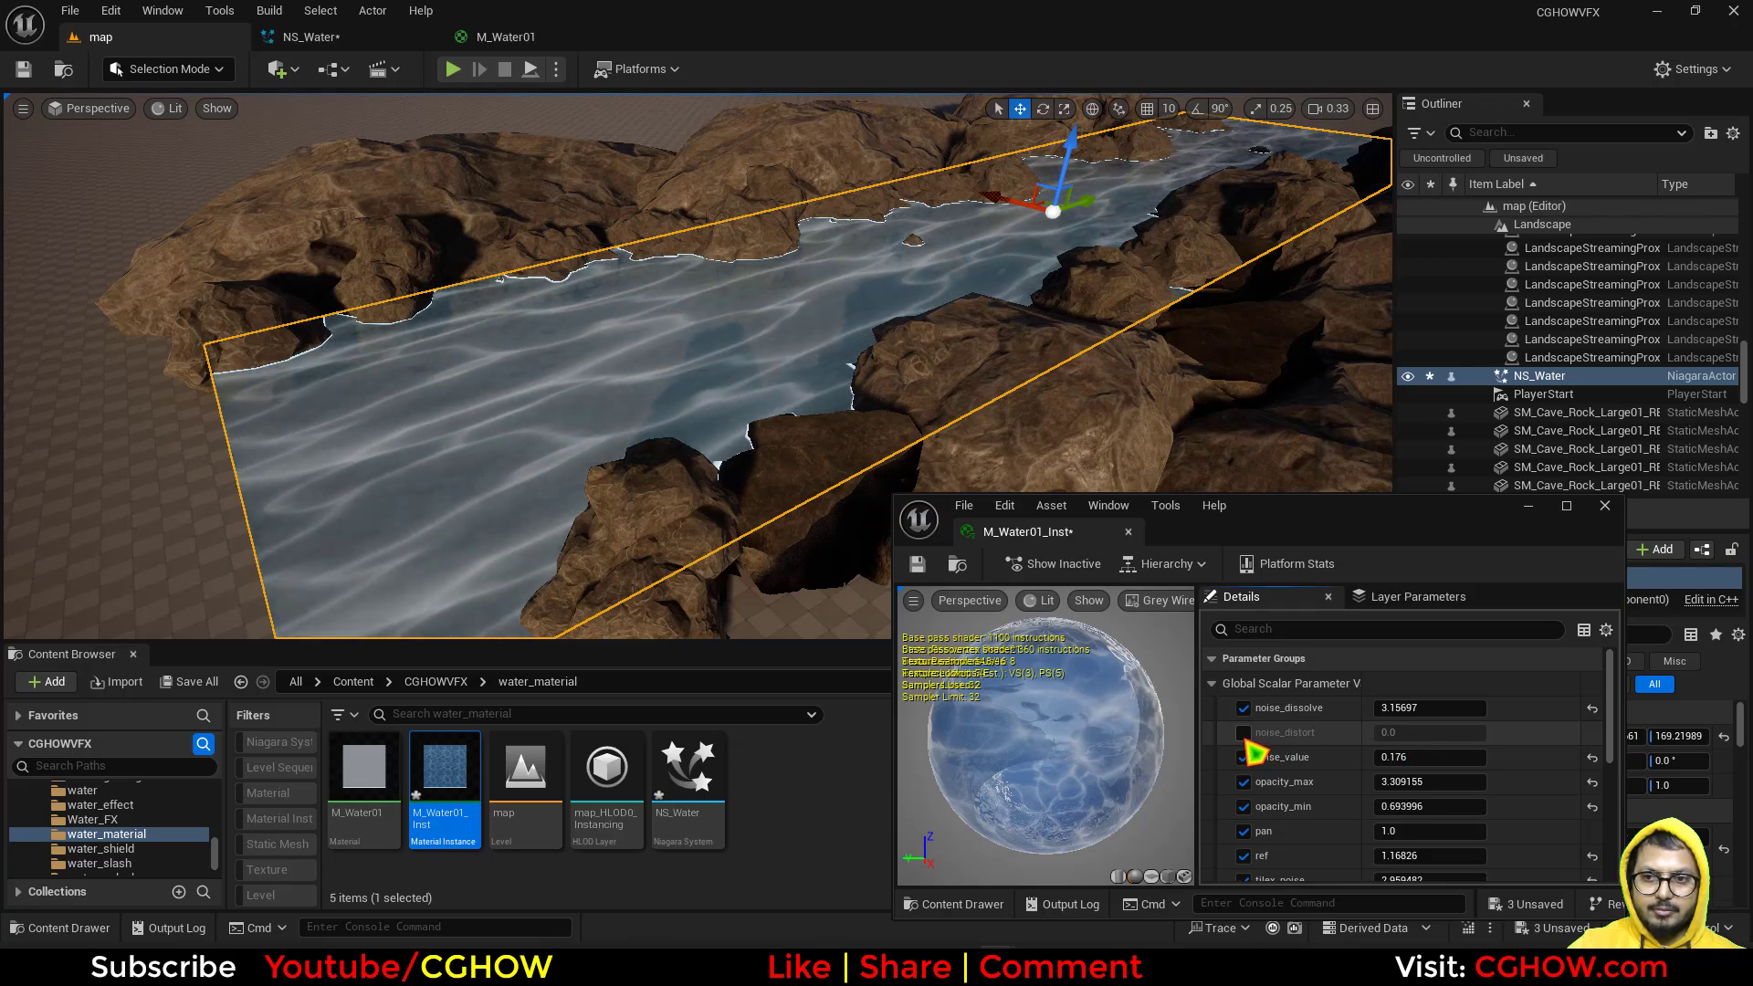
pyautogui.click(1244, 732)
pyautogui.moveTo(1411, 736); pyautogui.dragTo(1411, 736)
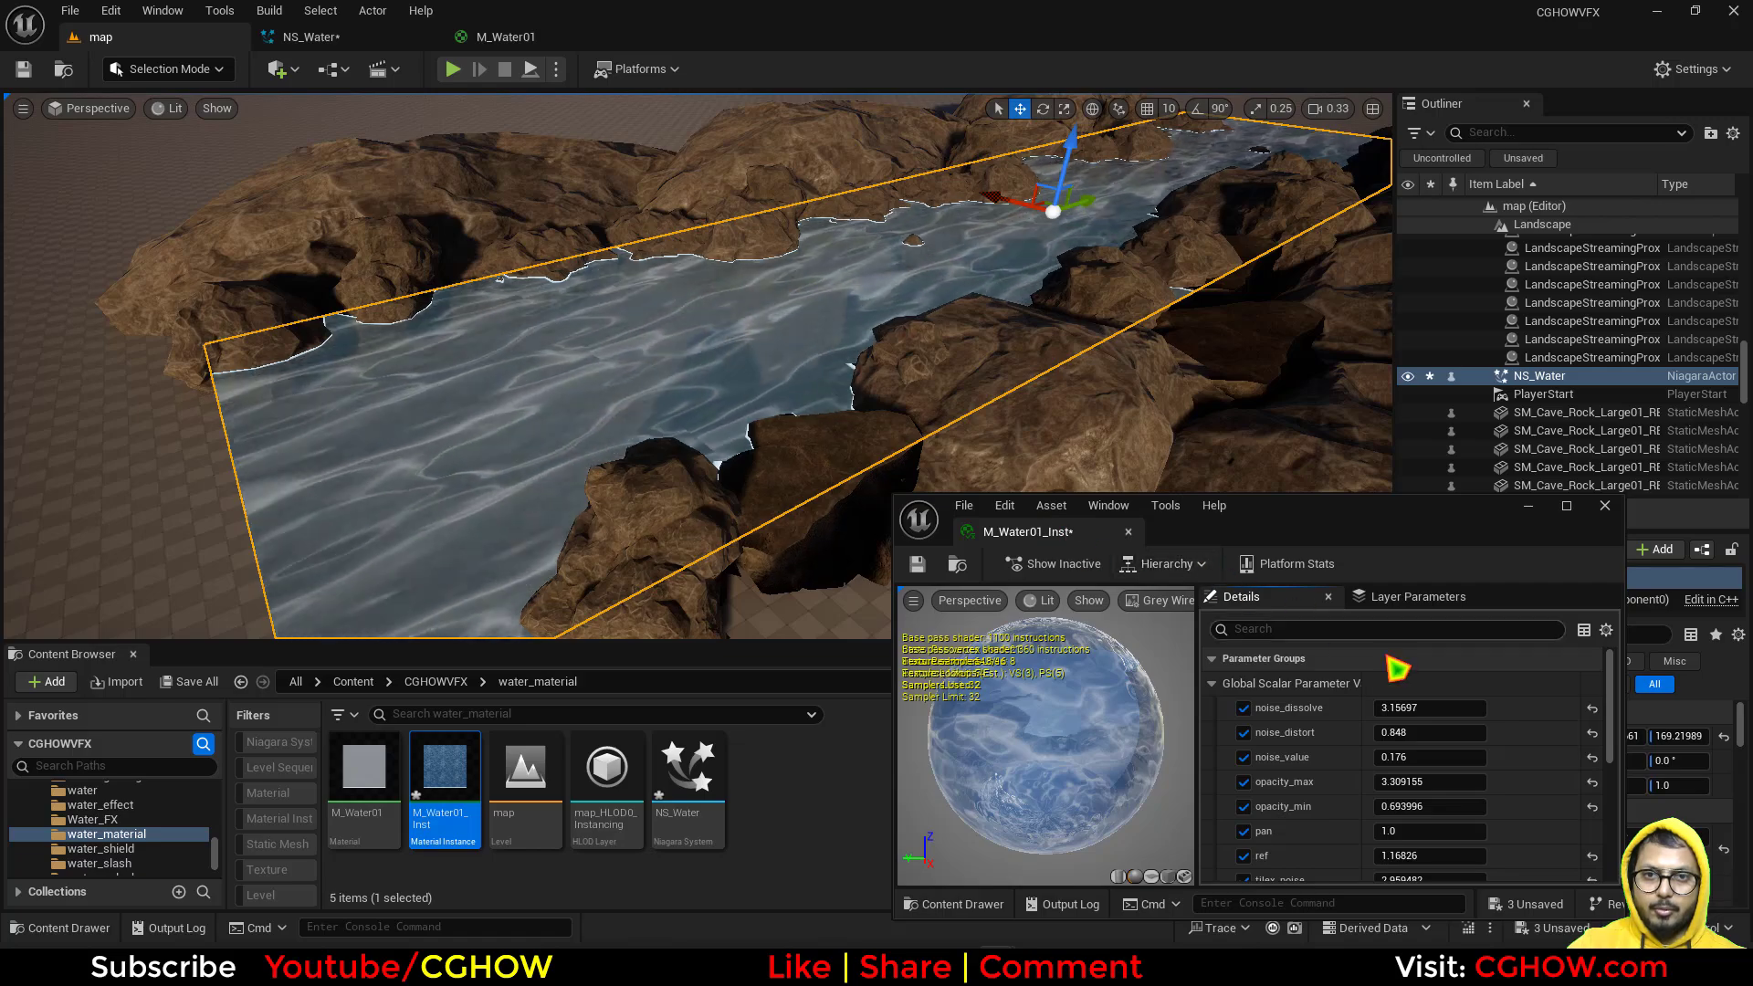
pyautogui.moveTo(1430, 758); pyautogui.dragTo(1420, 758)
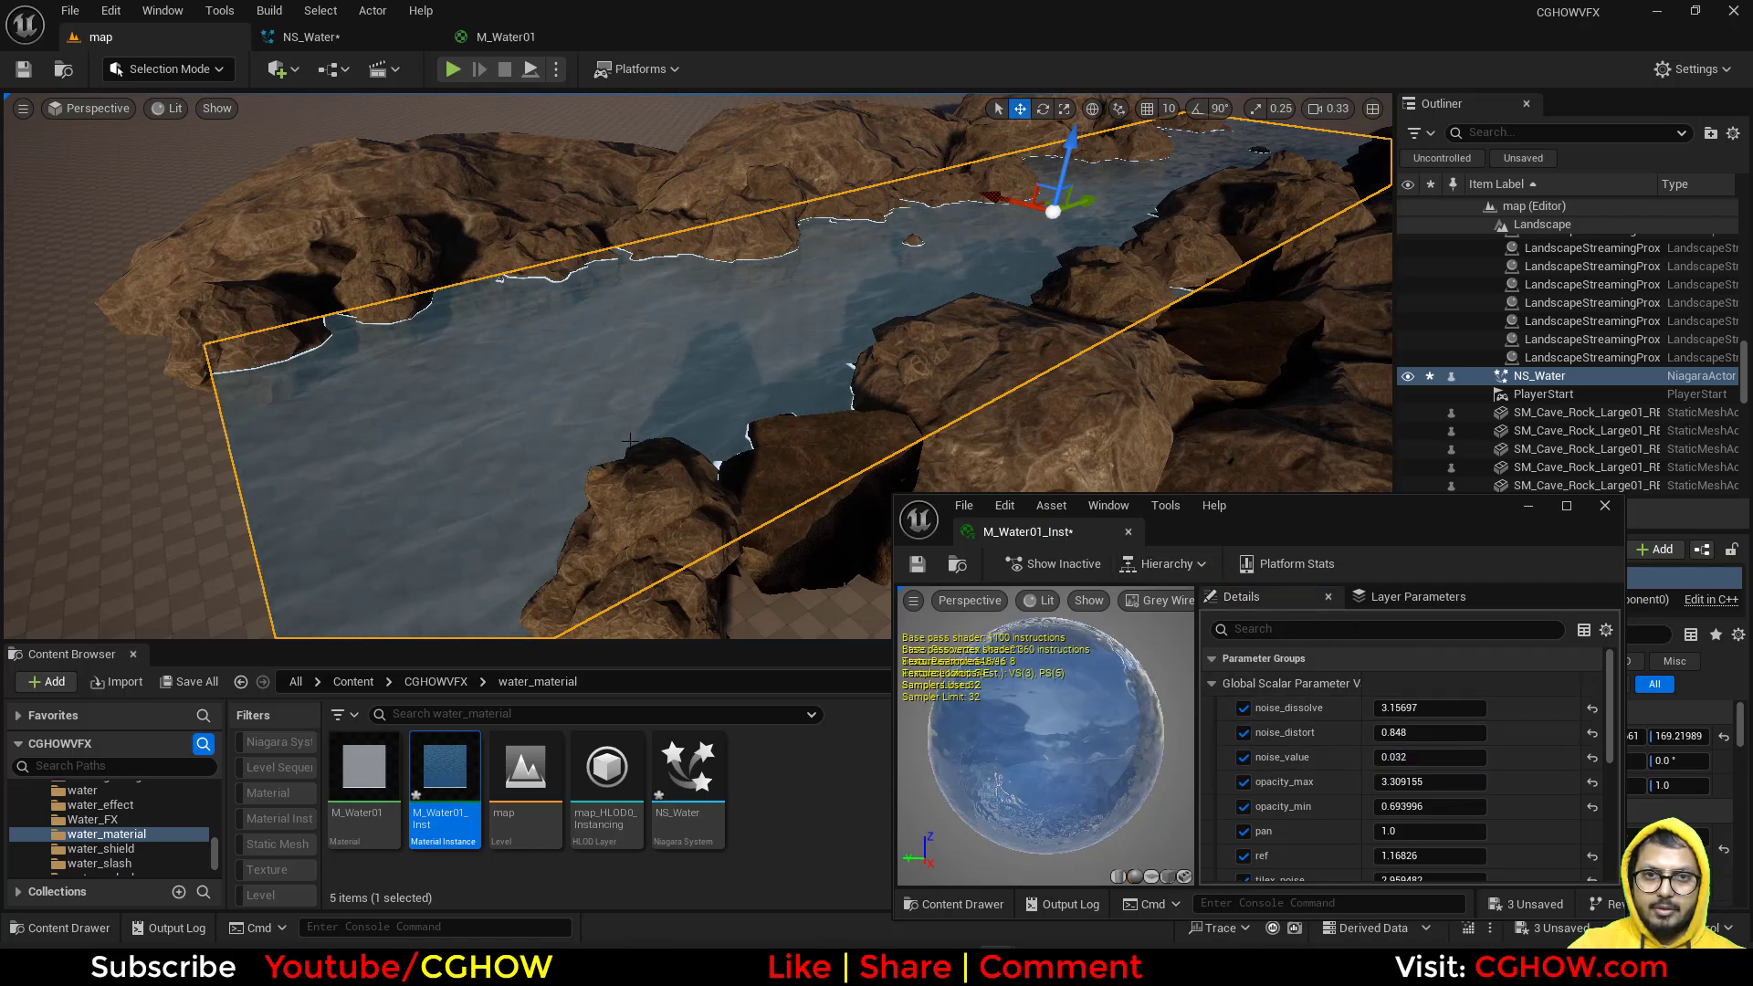
# Step: Raise the instance's opacity_min to about 0.766 while viewing the river up close
pyautogui.press('w')
pyautogui.moveTo(730, 383); pyautogui.dragTo(808, 392, button='right')
pyautogui.moveTo(799, 587); pyautogui.dragTo(761, 564, button='right')
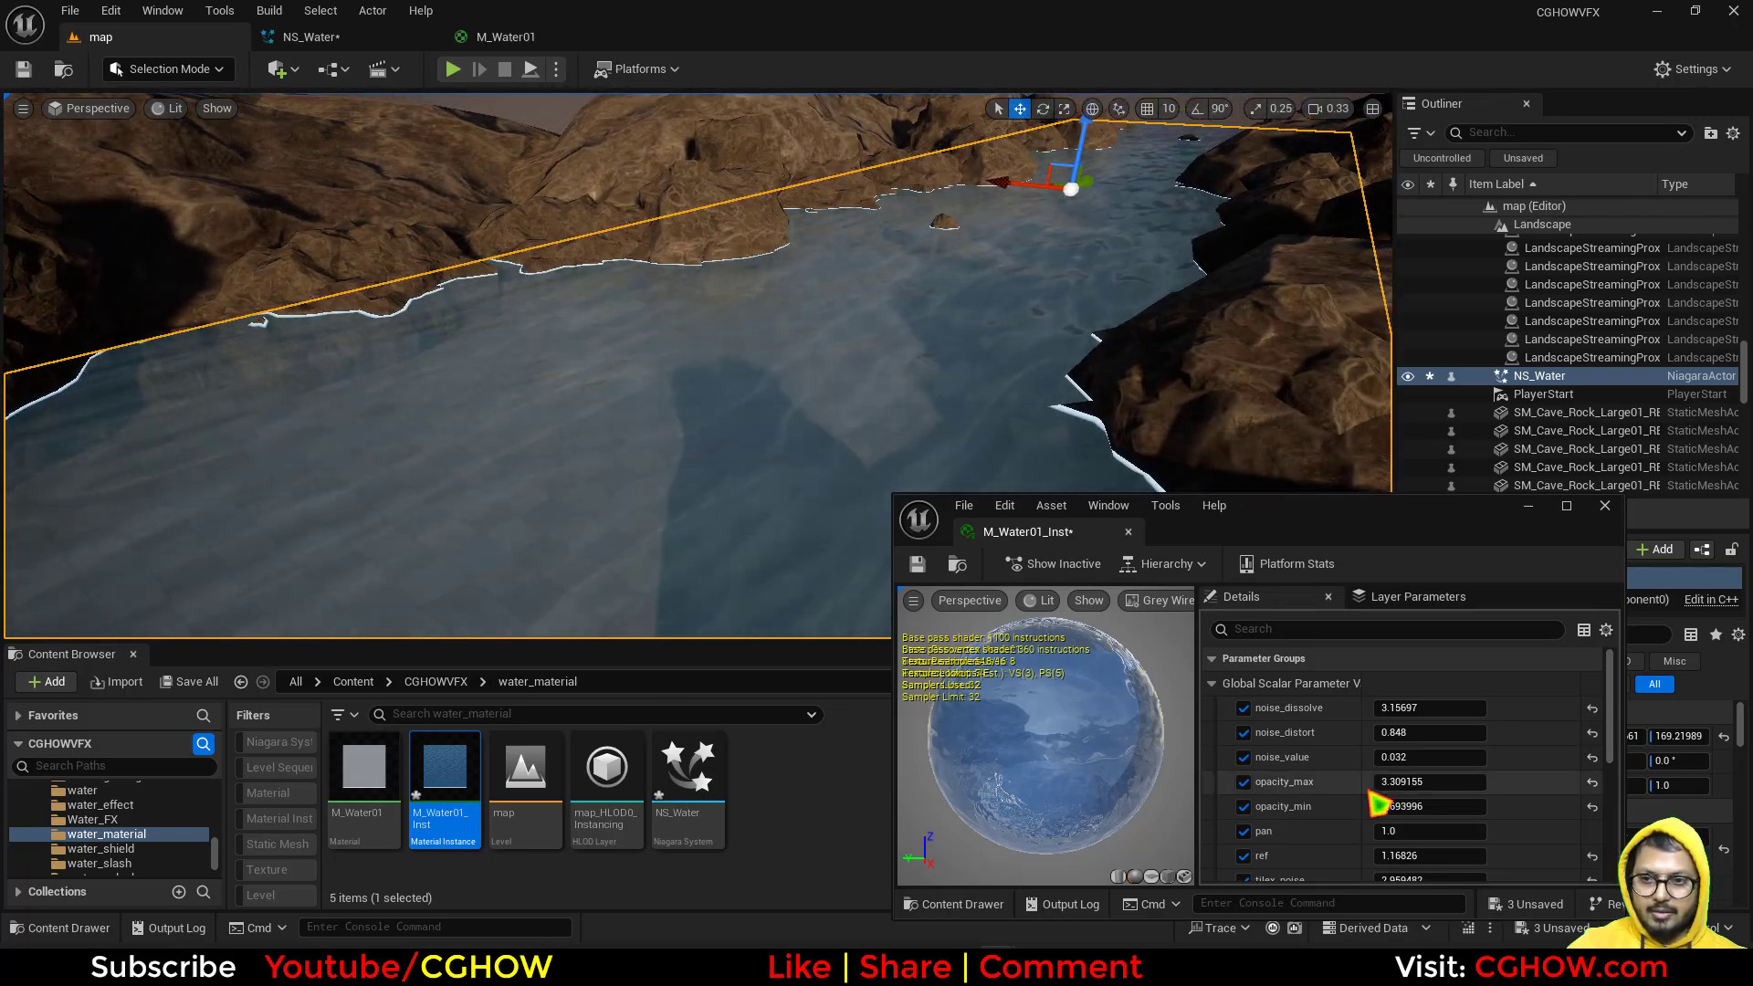
pyautogui.moveTo(1425, 806); pyautogui.dragTo(1491, 807)
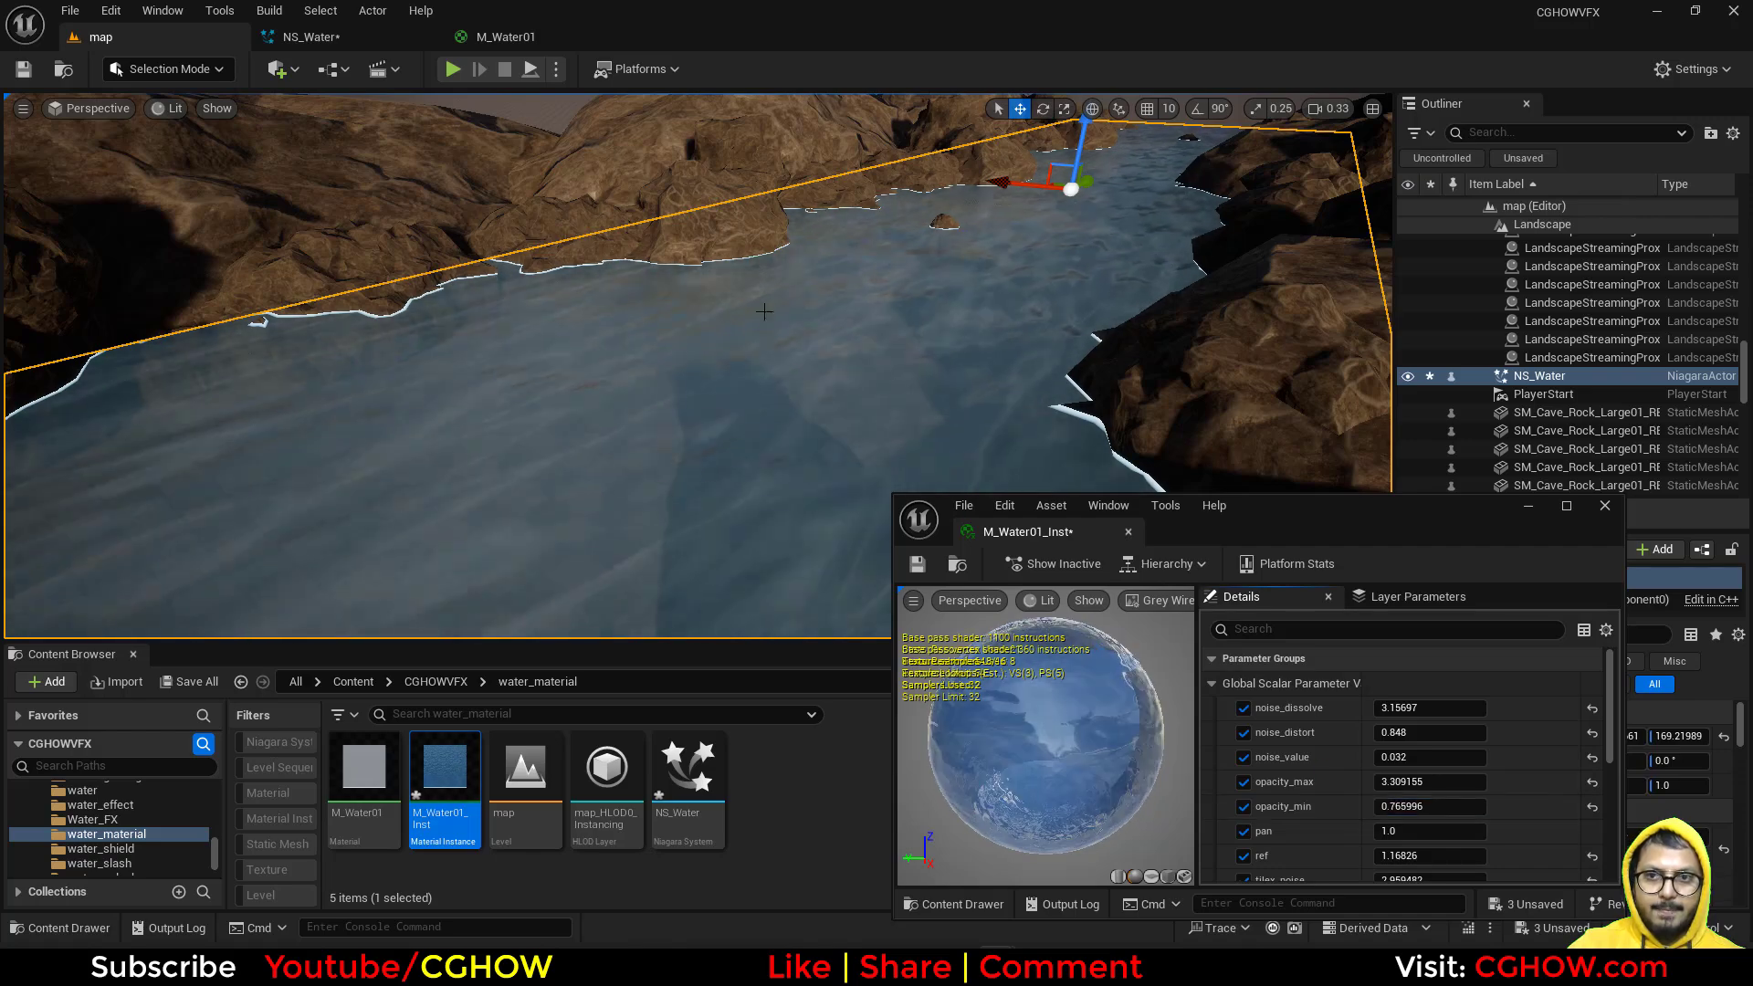
# Step: Return to the M_Water01 material graph and create a scalar parameter beside the Depth Fade node
pyautogui.click(501, 37)
pyautogui.moveTo(780, 414); pyautogui.dragTo(286, 237, button='right')
pyautogui.moveTo(831, 437); pyautogui.dragTo(989, 280, button='right')
pyautogui.moveTo(654, 359); pyautogui.dragTo(757, 403)
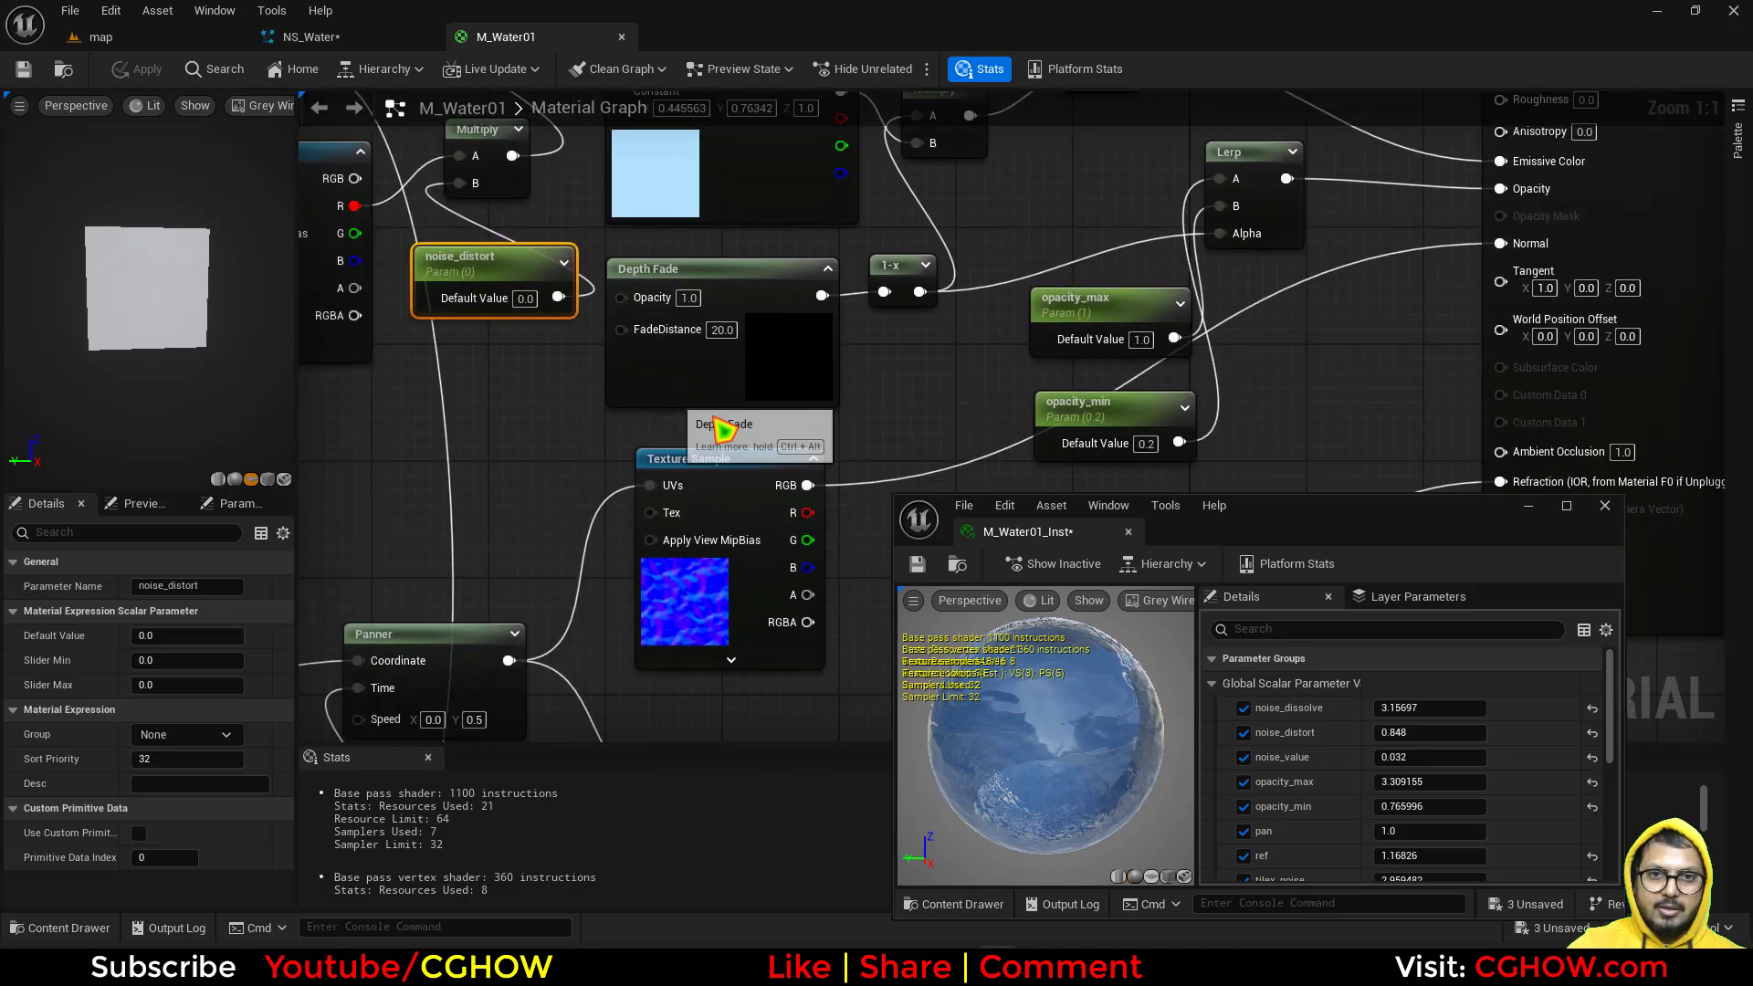
pyautogui.moveTo(687, 424); pyautogui.dragTo(875, 448, button='right')
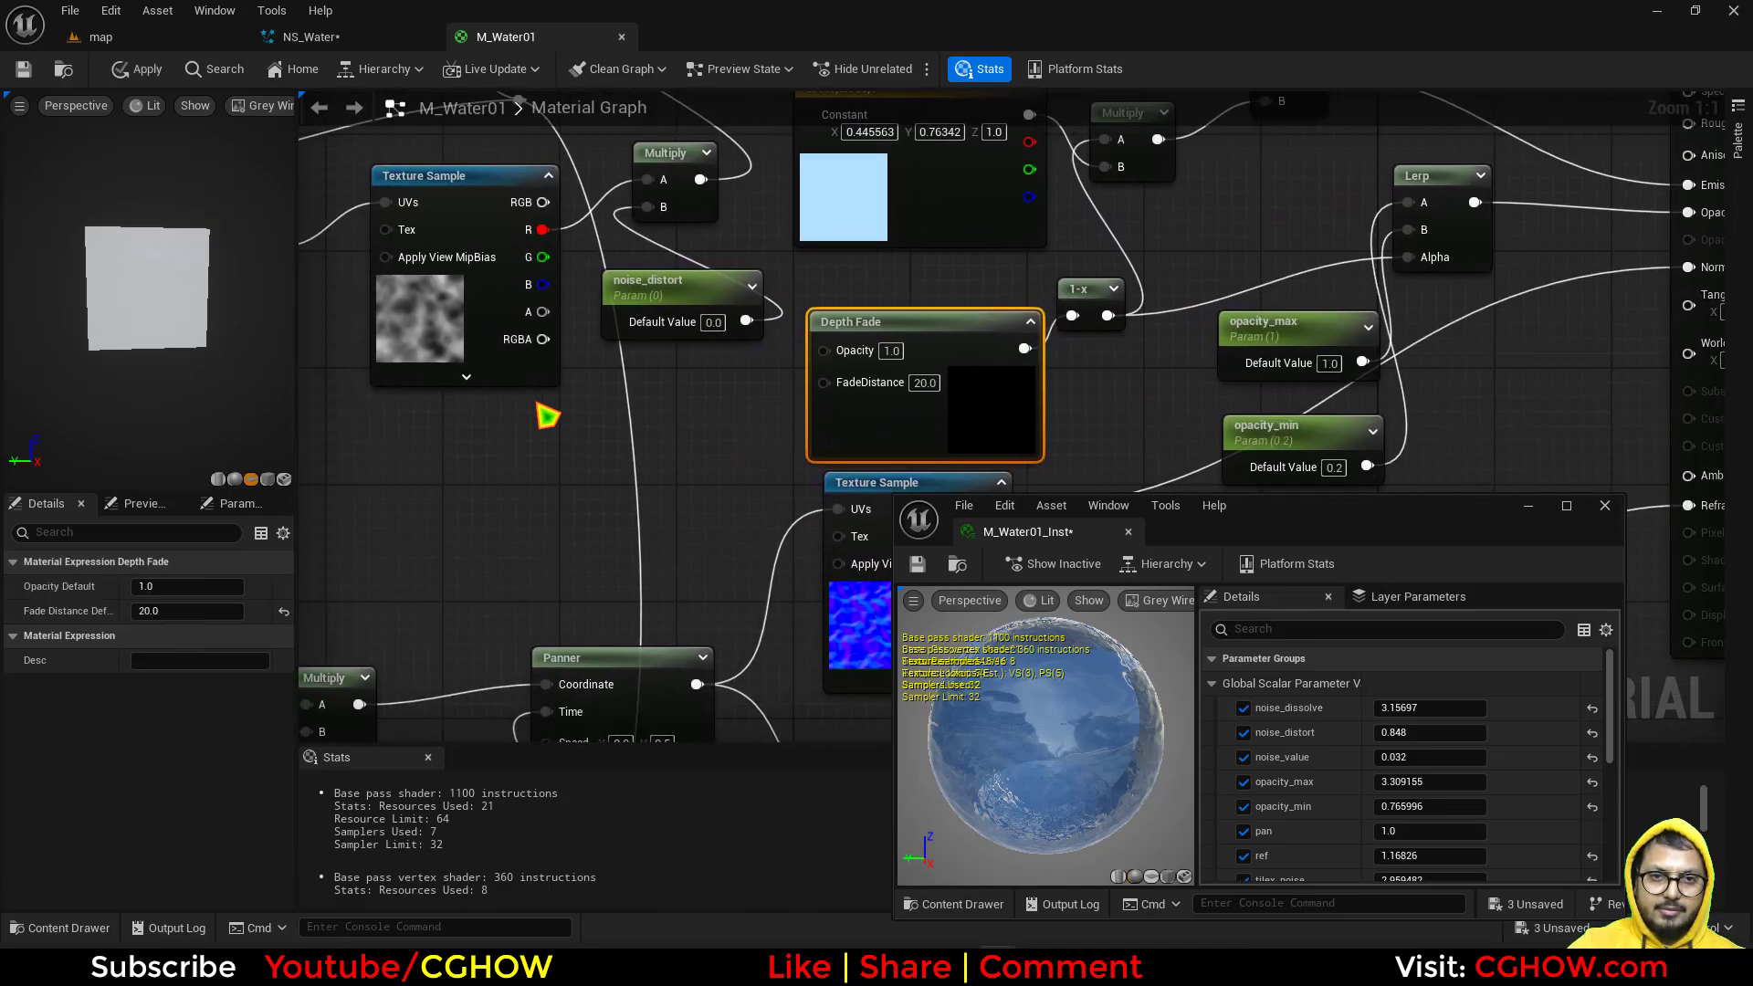
pyautogui.click(546, 415)
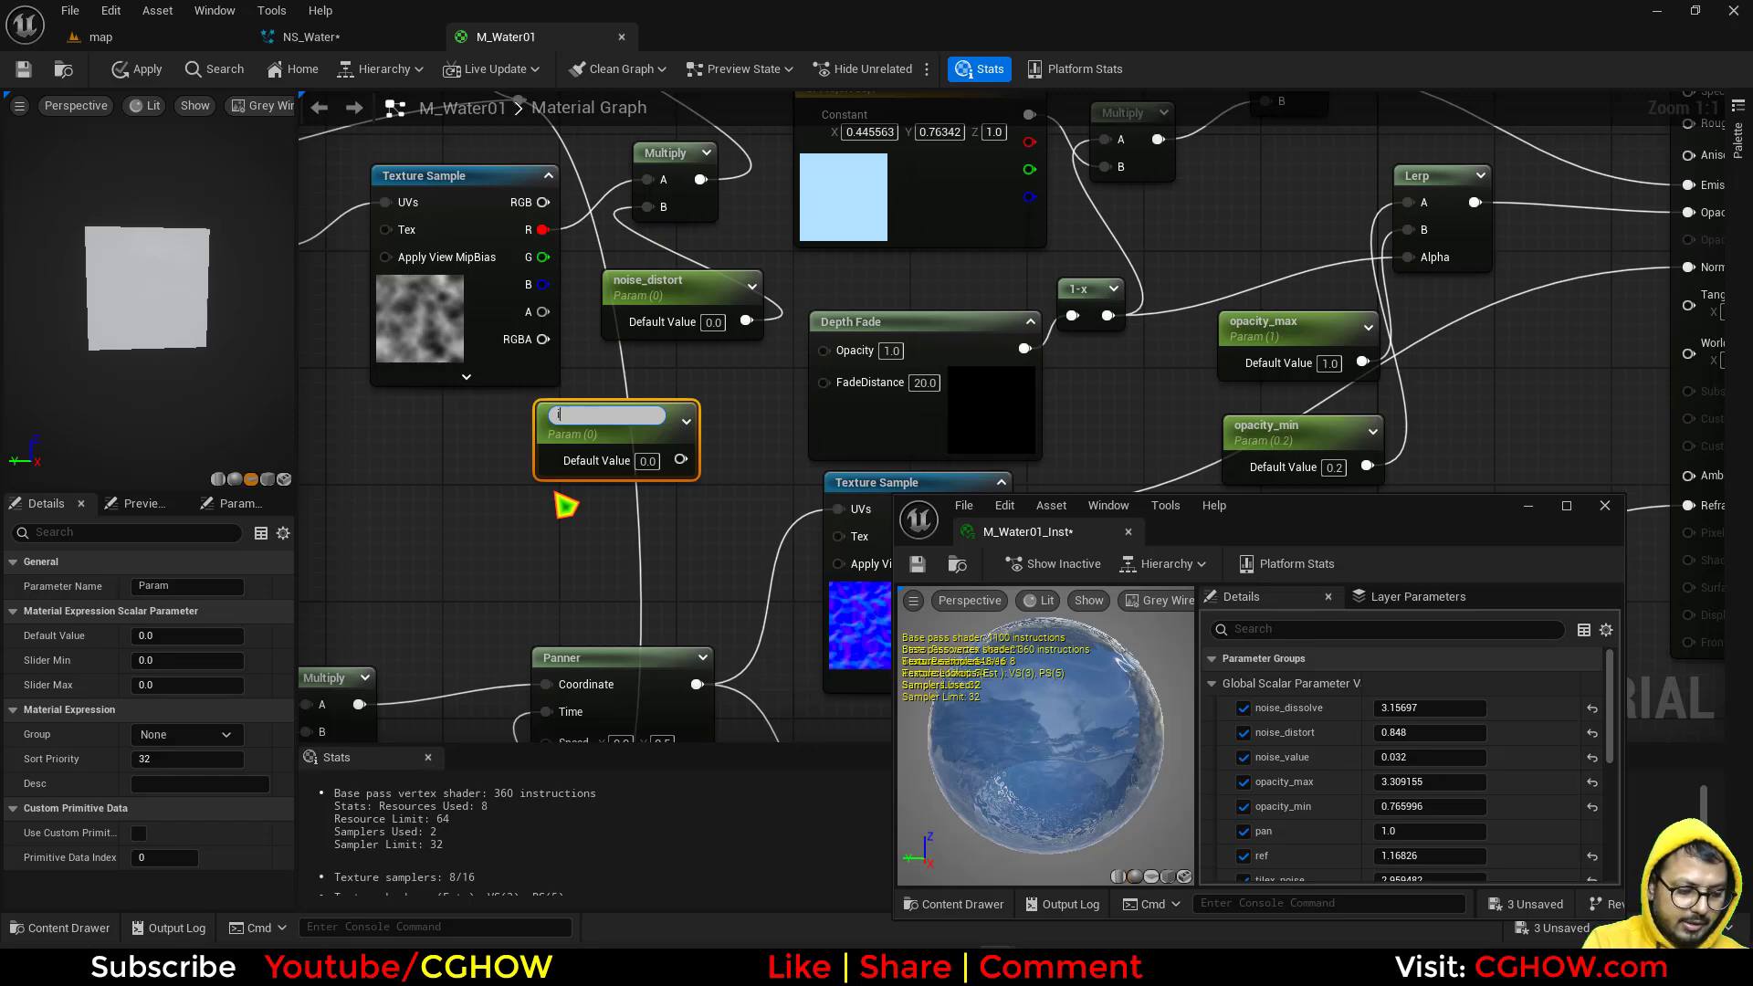